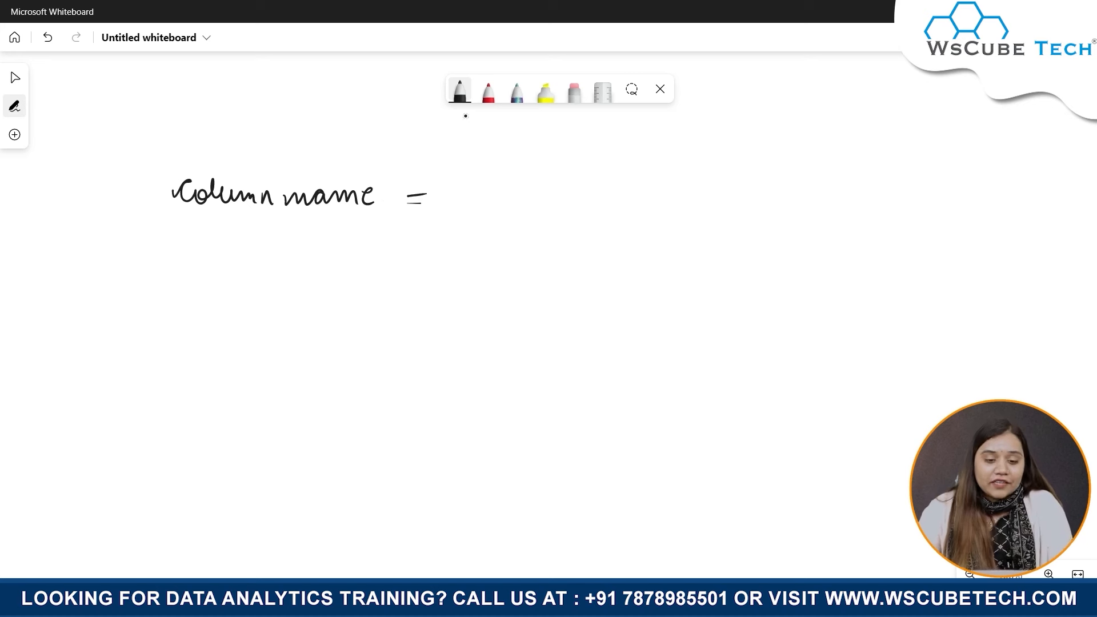
# Step: Handwrite the function names SUM, COUNT and AVERAGE beneath one another after "Column name ="
pyautogui.moveTo(481, 184)
pyautogui.mouseDown()
pyautogui.moveTo(466, 183)
pyautogui.moveTo(468, 207)
pyautogui.moveTo(514, 185)
pyautogui.moveTo(543, 207)
pyautogui.mouseUp()
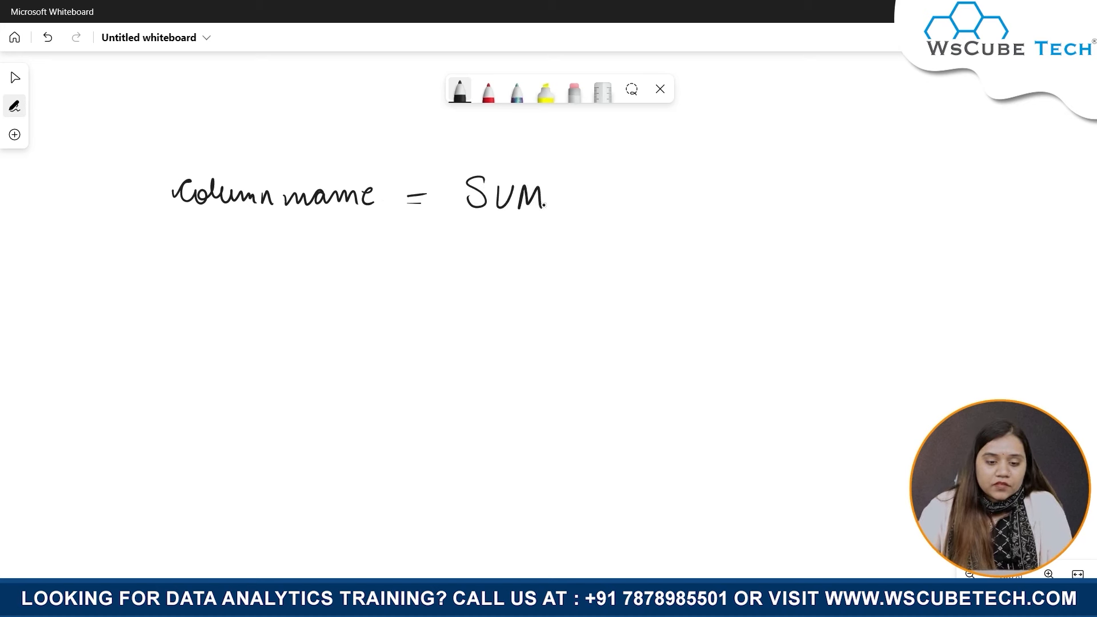
pyautogui.moveTo(476, 249); pyautogui.dragTo(477, 272)
pyautogui.moveTo(496, 253); pyautogui.dragTo(497, 254)
pyautogui.moveTo(507, 252); pyautogui.dragTo(523, 250)
pyautogui.moveTo(527, 275); pyautogui.dragTo(549, 249)
pyautogui.moveTo(567, 250); pyautogui.dragTo(562, 277)
pyautogui.moveTo(558, 250); pyautogui.dragTo(575, 248)
pyautogui.moveTo(457, 350); pyautogui.dragTo(481, 350)
pyautogui.moveTo(461, 334); pyautogui.dragTo(485, 329)
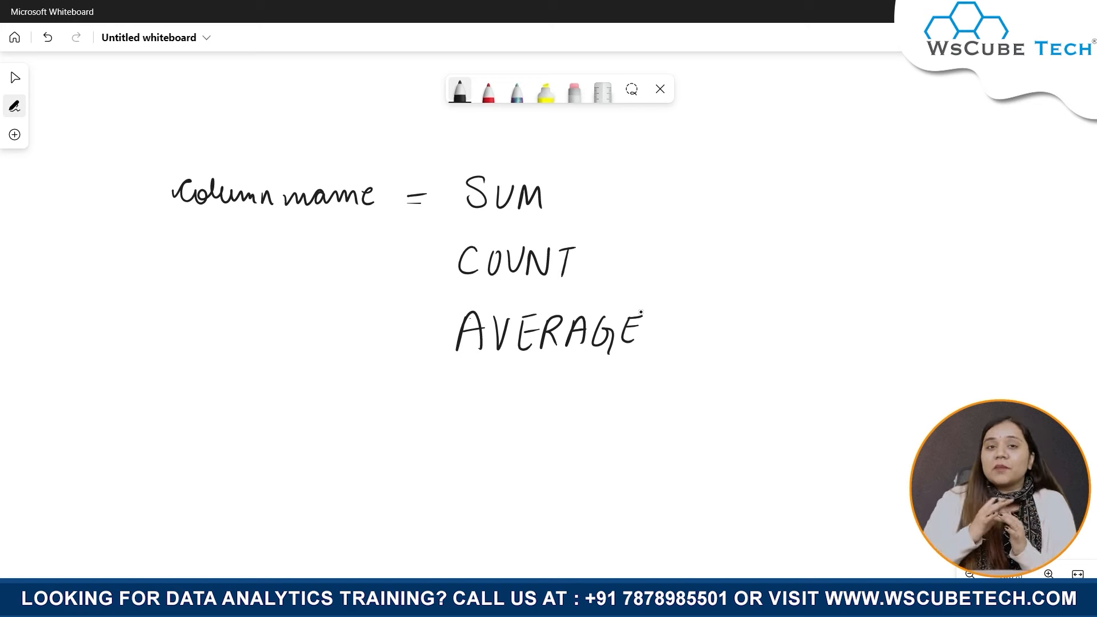
# Step: Handwrite the argument (order [Quantity]) after SUM to complete the example DAX formula
pyautogui.moveTo(571, 164); pyautogui.dragTo(558, 211)
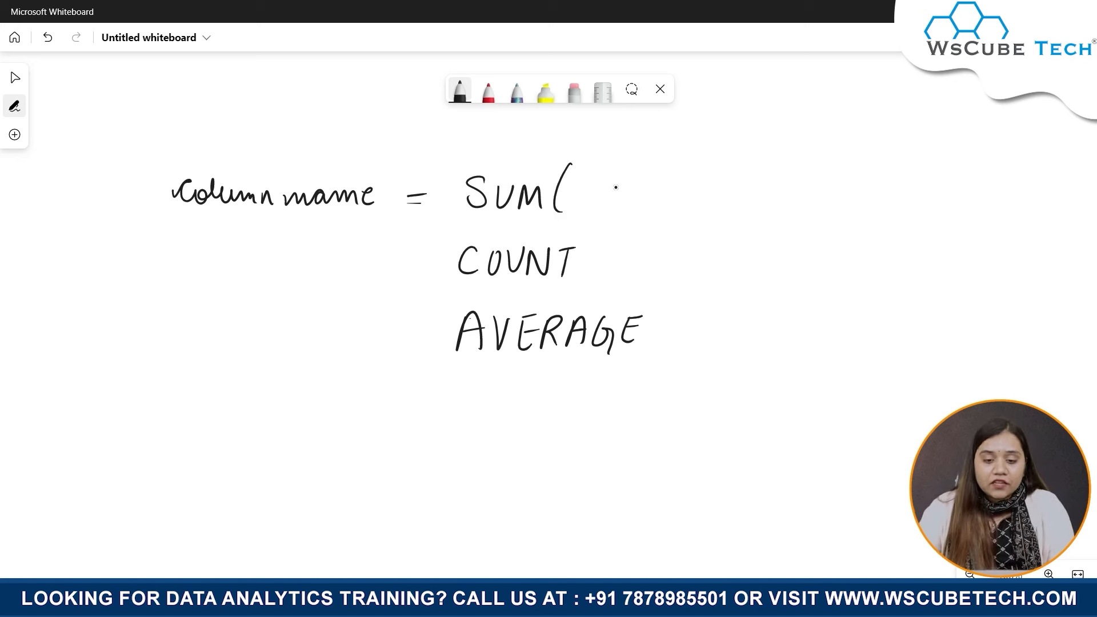
pyautogui.moveTo(590, 182)
pyautogui.mouseDown()
pyautogui.moveTo(630, 200)
pyautogui.moveTo(652, 193)
pyautogui.mouseUp()
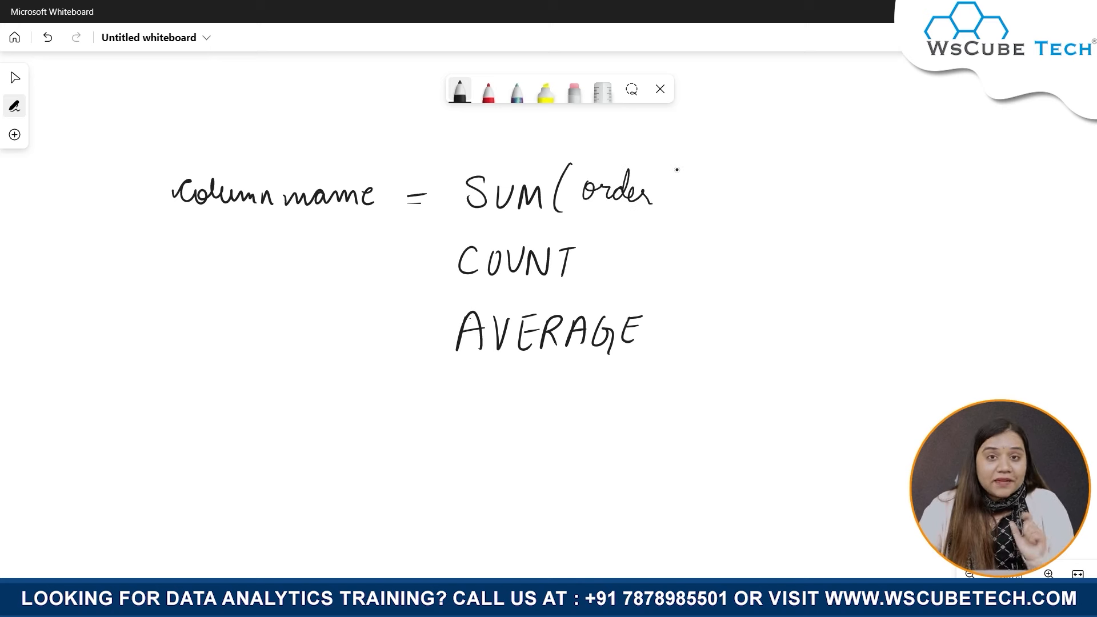
pyautogui.moveTo(676, 167)
pyautogui.mouseDown()
pyautogui.moveTo(696, 165)
pyautogui.moveTo(684, 204)
pyautogui.moveTo(707, 171)
pyautogui.moveTo(710, 203)
pyautogui.moveTo(796, 177)
pyautogui.mouseUp()
pyautogui.moveTo(811, 165); pyautogui.dragTo(805, 210)
pyautogui.moveTo(823, 142); pyautogui.dragTo(830, 204)
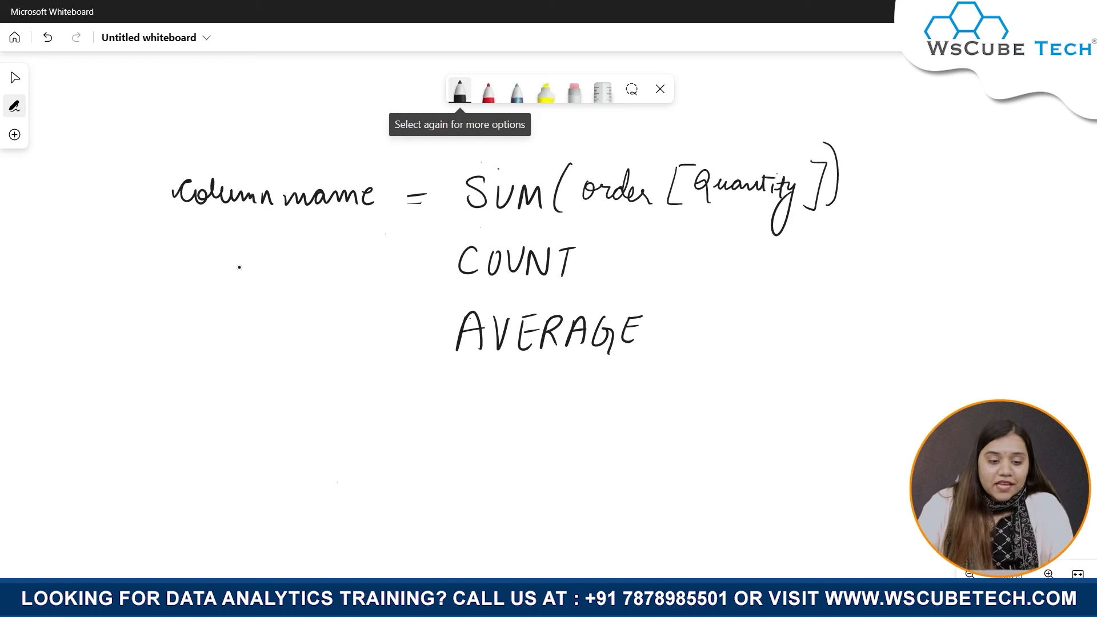
# Step: Draw arrows pointing up to the column name and to the function list, and label the latter "Functions"
pyautogui.moveTo(231, 272)
pyautogui.mouseDown()
pyautogui.moveTo(263, 241)
pyautogui.moveTo(275, 249)
pyautogui.mouseUp()
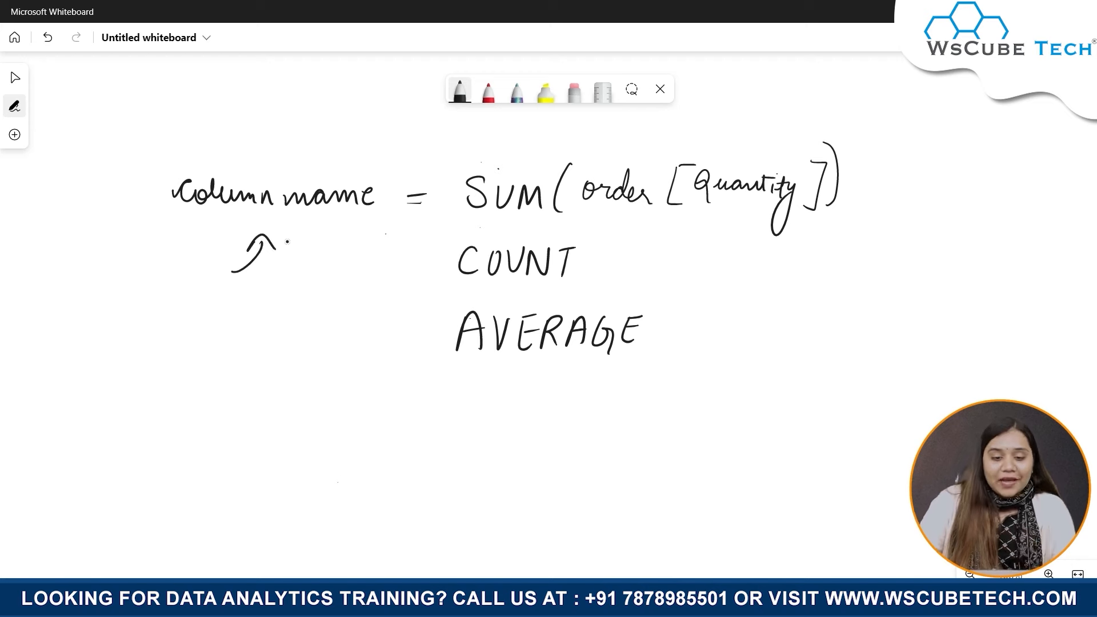
pyautogui.moveTo(456, 375); pyautogui.dragTo(431, 434)
pyautogui.moveTo(445, 375)
pyautogui.mouseDown()
pyautogui.moveTo(438, 382)
pyautogui.moveTo(466, 395)
pyautogui.mouseUp()
pyautogui.moveTo(370, 463)
pyautogui.mouseDown()
pyautogui.moveTo(396, 456)
pyautogui.moveTo(369, 499)
pyautogui.mouseUp()
pyautogui.moveTo(365, 482); pyautogui.dragTo(503, 491)
pyautogui.click(472, 460)
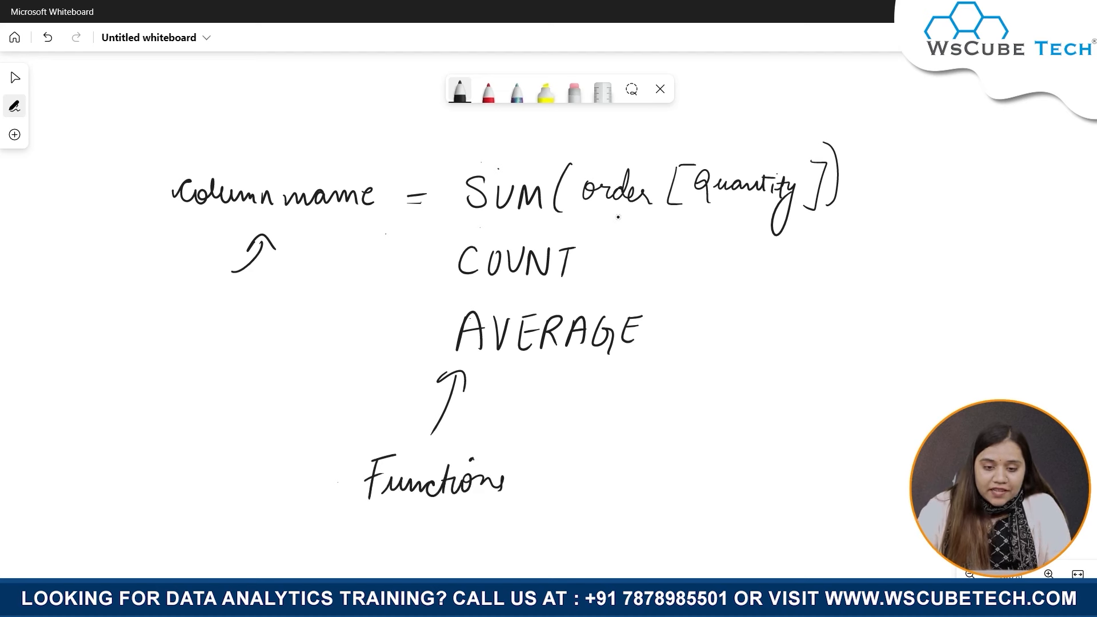
# Step: Annotate the order and [Quantity] parts of the SUM formula with arrows and handwritten labels
pyautogui.moveTo(620, 161)
pyautogui.mouseDown()
pyautogui.moveTo(652, 137)
pyautogui.moveTo(650, 155)
pyautogui.moveTo(686, 119)
pyautogui.mouseUp()
pyautogui.moveTo(677, 120); pyautogui.dragTo(669, 146)
pyautogui.moveTo(683, 132); pyautogui.dragTo(725, 142)
pyautogui.moveTo(737, 139); pyautogui.dragTo(806, 129)
pyautogui.moveTo(715, 220)
pyautogui.mouseDown()
pyautogui.moveTo(721, 279)
pyautogui.moveTo(760, 306)
pyautogui.mouseUp()
pyautogui.moveTo(766, 291); pyautogui.dragTo(857, 308)
pyautogui.moveTo(876, 312); pyautogui.dragTo(908, 313)
pyautogui.moveTo(913, 298); pyautogui.dragTo(963, 312)
pyautogui.click(984, 306)
pyautogui.click(984, 313)
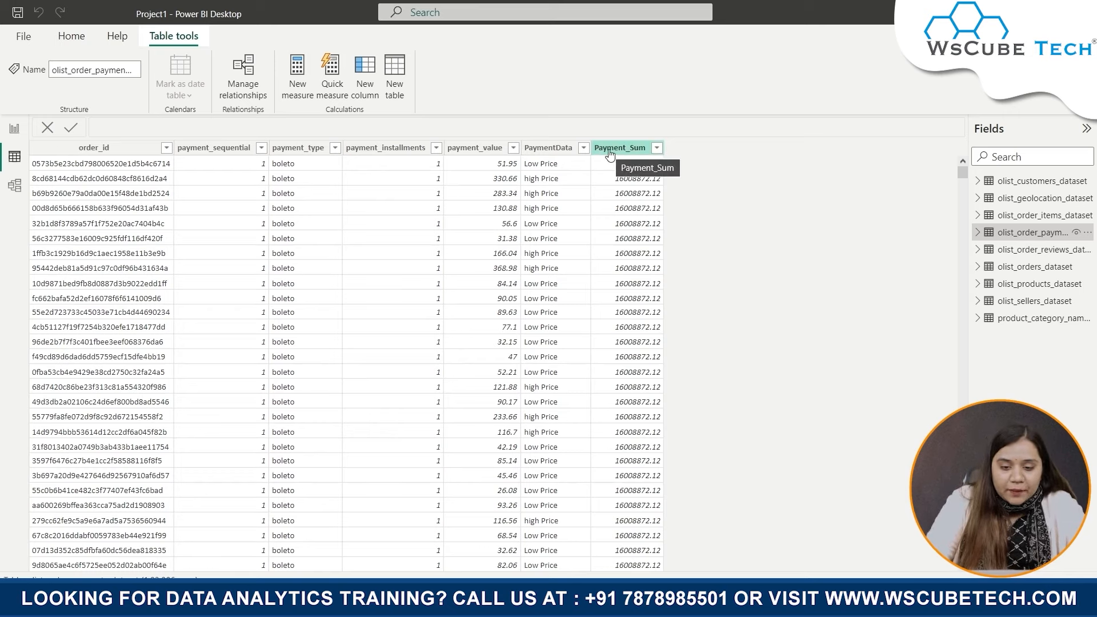
# Step: Create a new measure from the payment_value column and clear its default formula text
pyautogui.rightClick(472, 152)
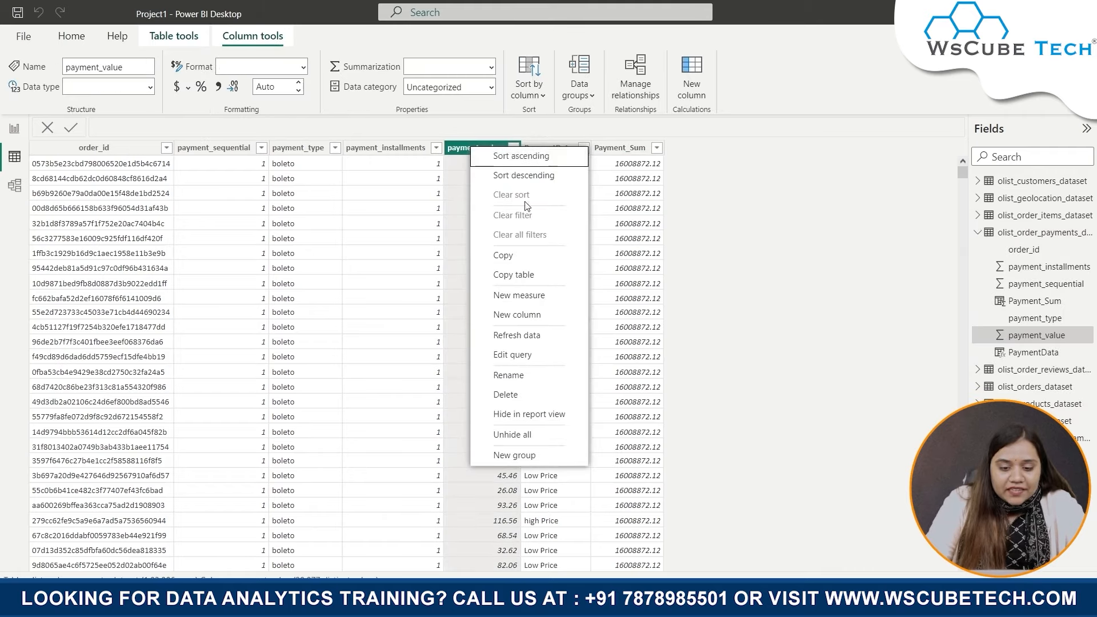
pyautogui.click(530, 304)
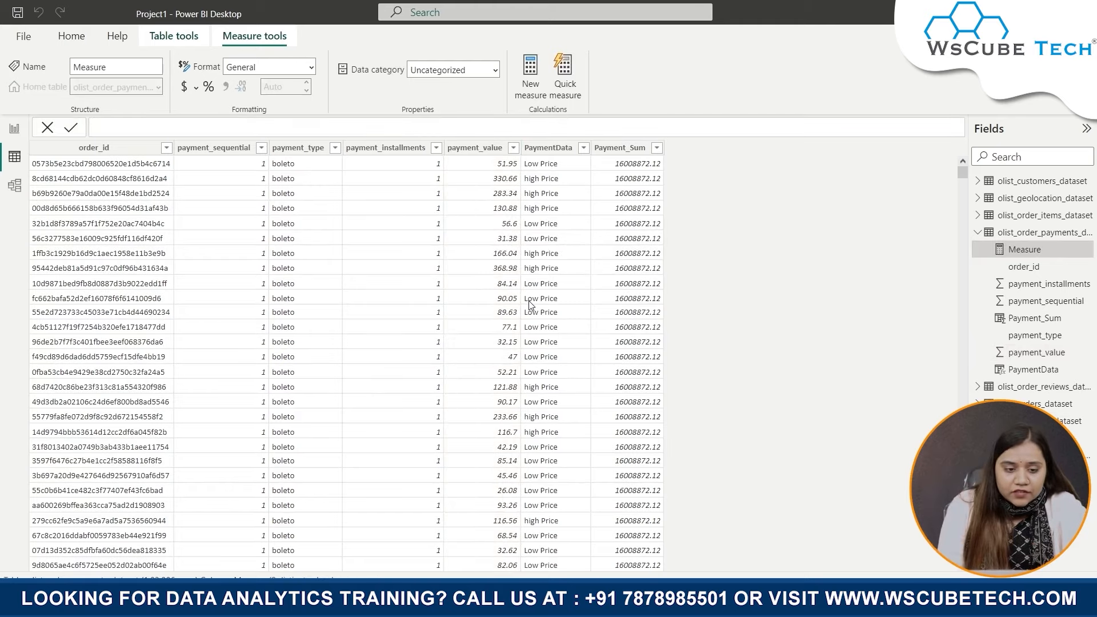
pyautogui.click(246, 128)
pyautogui.press('BackSpace')
pyautogui.press('BackSpace')
pyautogui.press('BackSpace')
pyautogui.press('BackSpace')
pyautogui.press('BackSpace')
pyautogui.press('BackSpace')
pyautogui.press('BackSpace')
pyautogui.press('BackSpace')
pyautogui.press('BackSpace')
pyautogui.press('BackSpace')
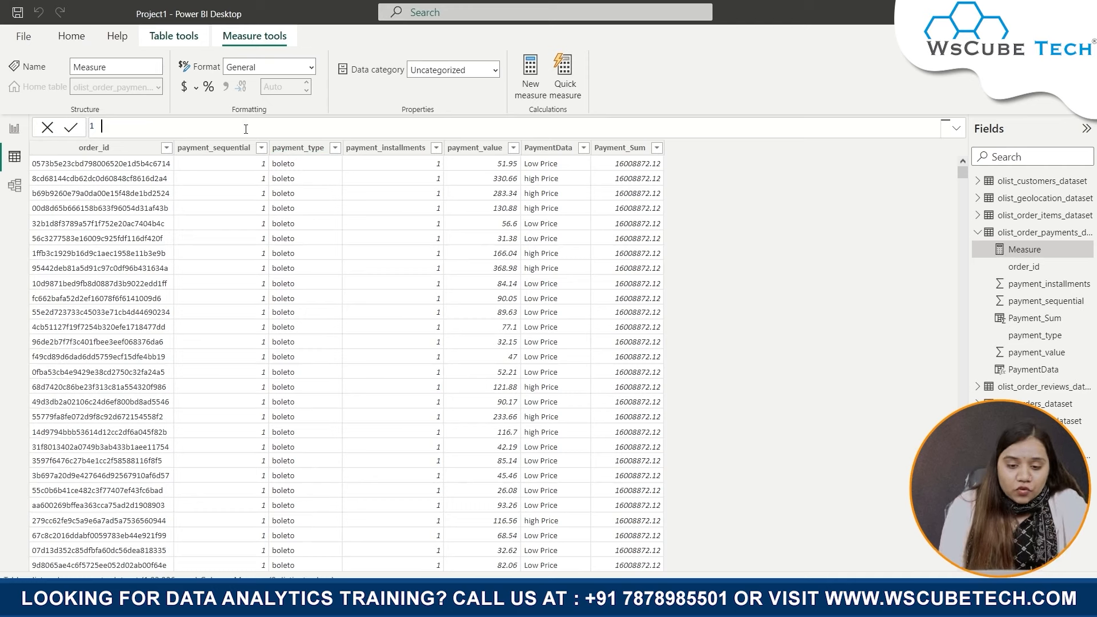
# Step: Begin the measure's formula with the name Sum_Price followed by an equals sign
pyautogui.write('Tot')
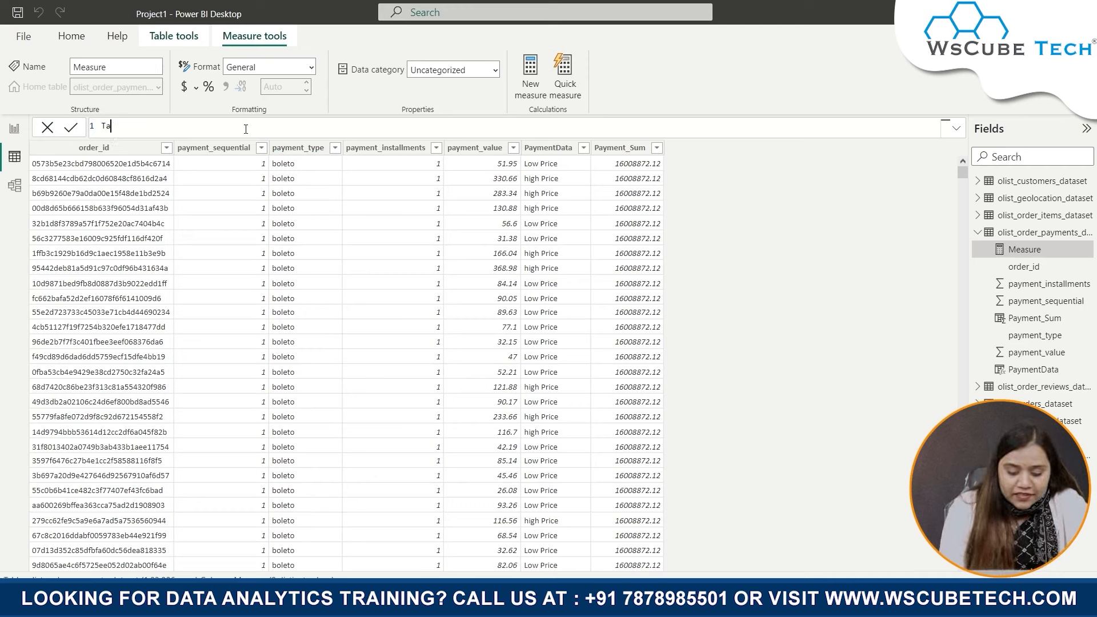
pyautogui.press('BackSpace')
pyautogui.press('BackSpace')
pyautogui.press('BackSpace')
pyautogui.write('S')
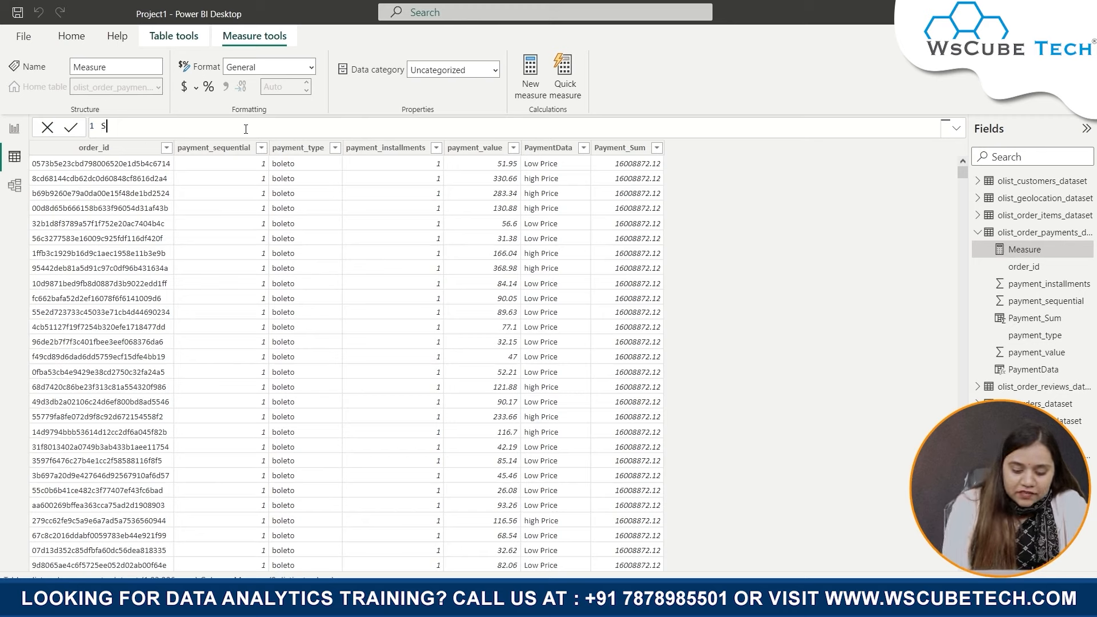
pyautogui.write('um_Price = ')
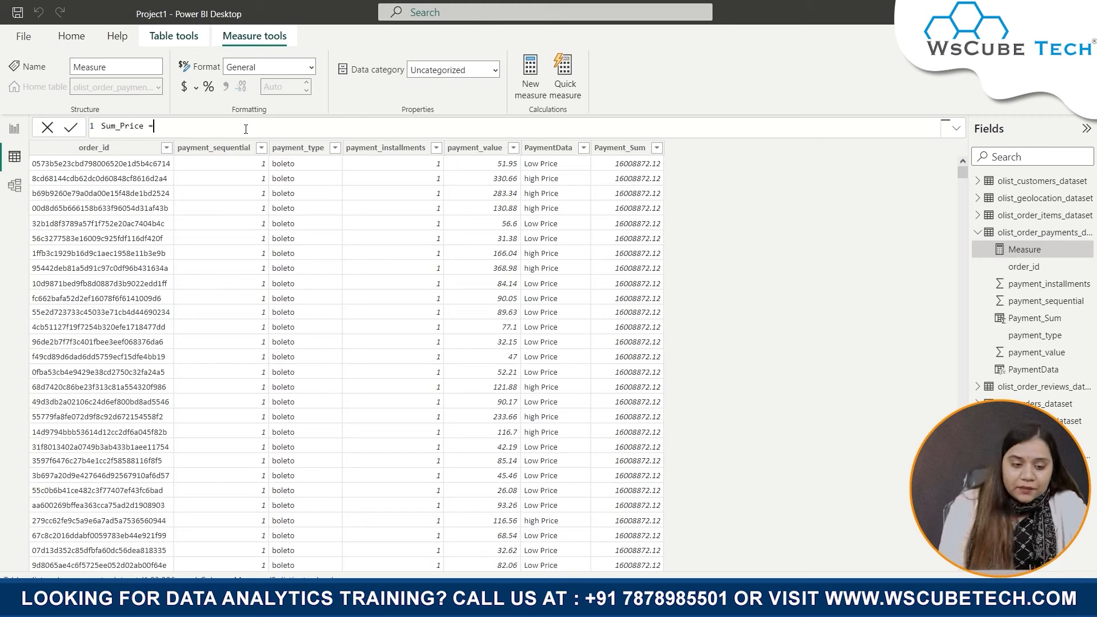
pyautogui.write('SUM')
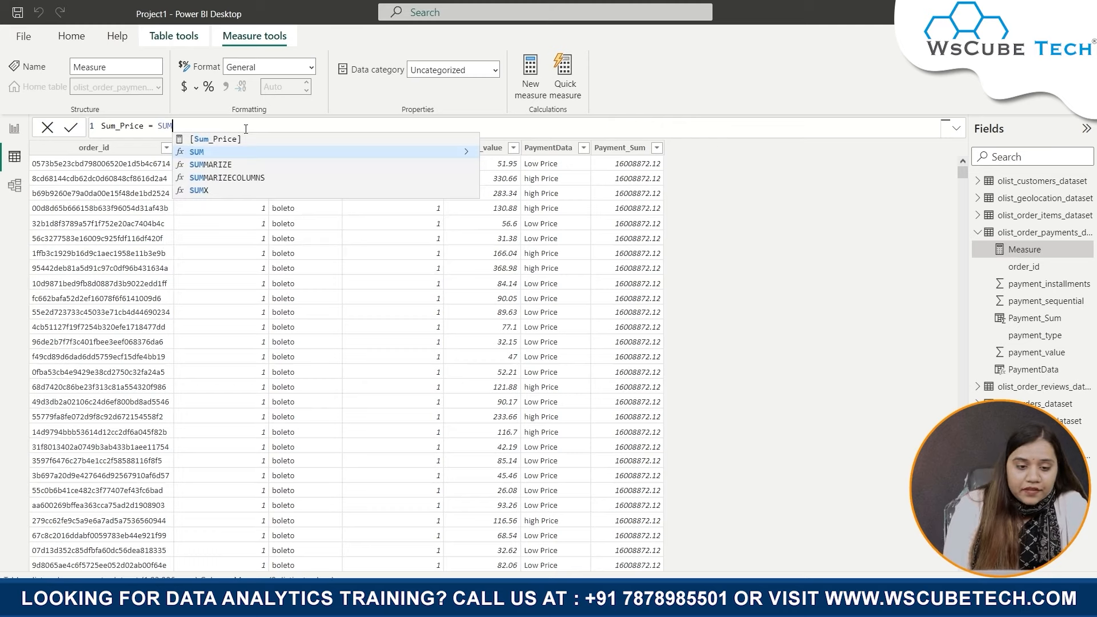
pyautogui.press('BackSpace')
pyautogui.press('BackSpace')
pyautogui.press('BackSpace')
pyautogui.write('C')
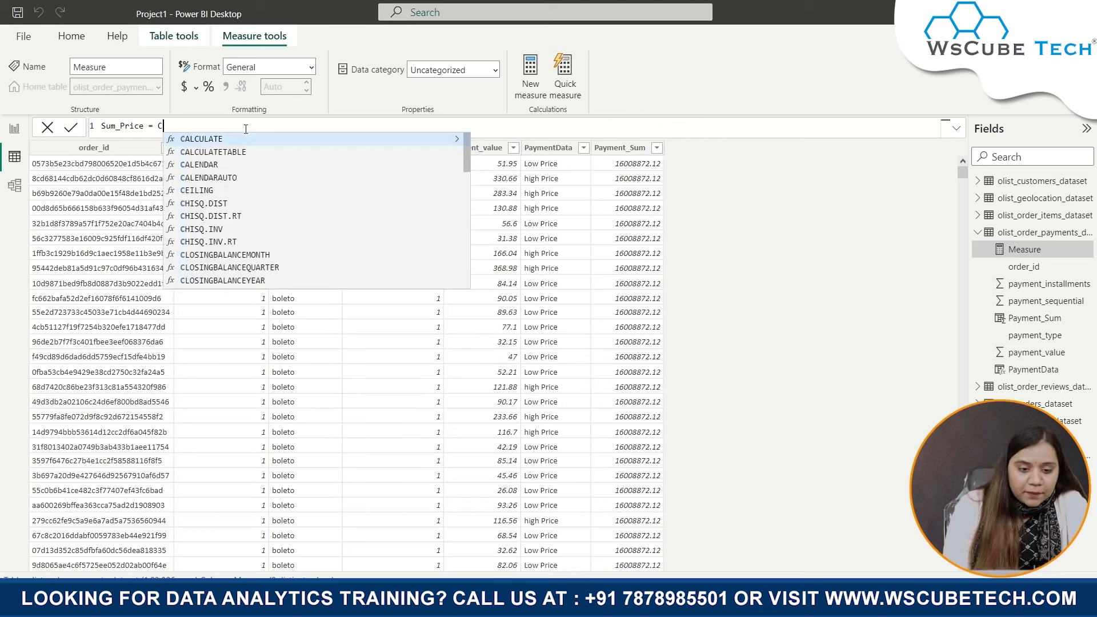
pyautogui.write('O')
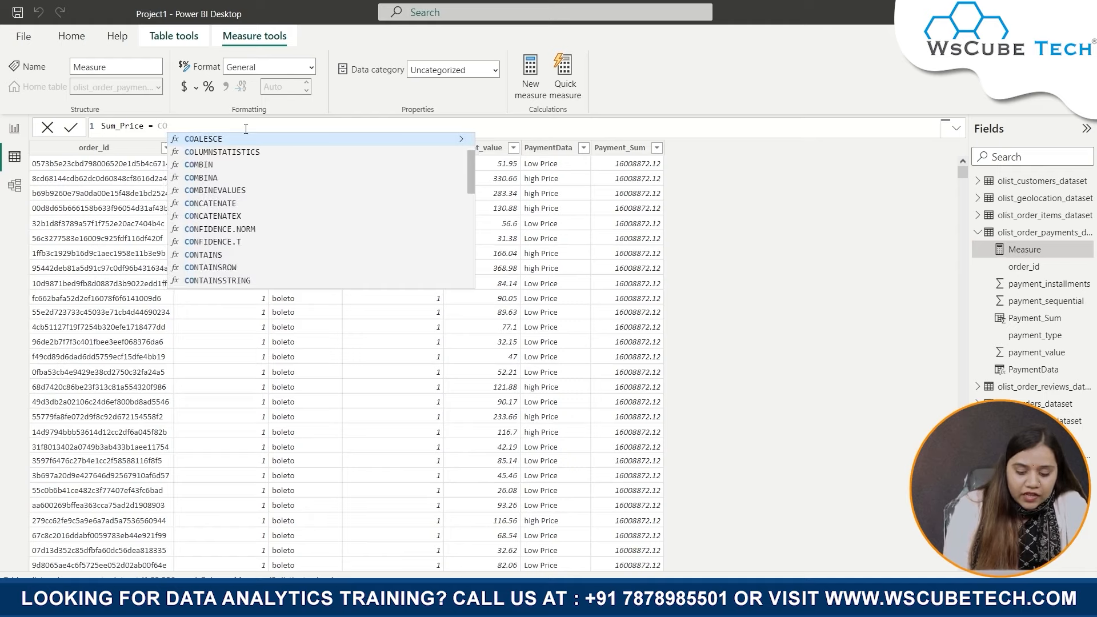
pyautogui.write('U')
pyautogui.hotkey('shift', 'Return')
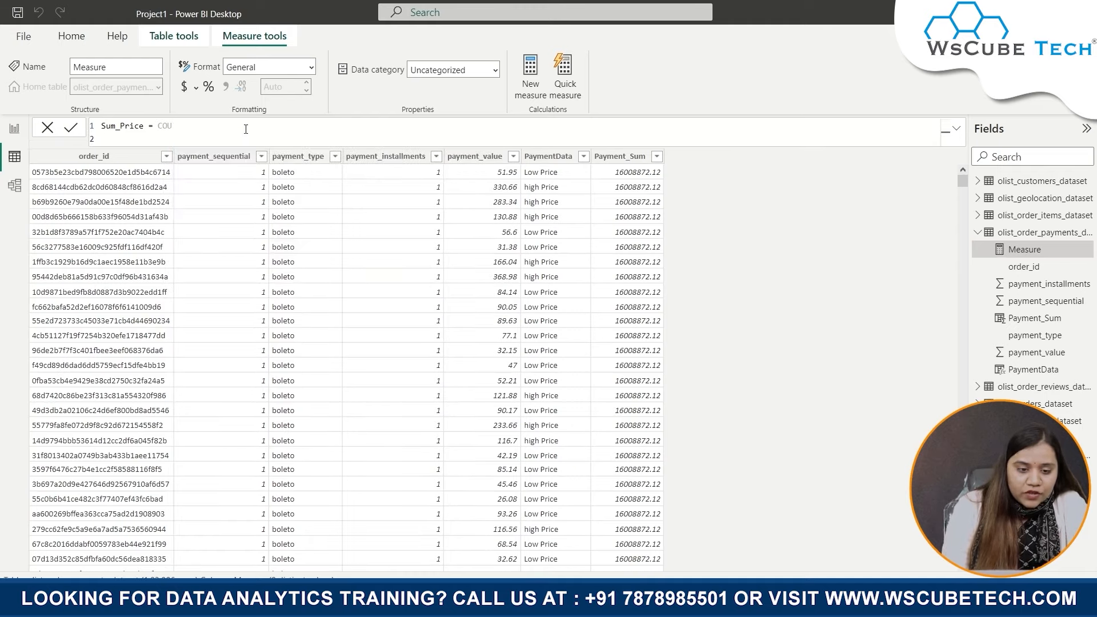
pyautogui.press('BackSpace')
pyautogui.press('Tab')
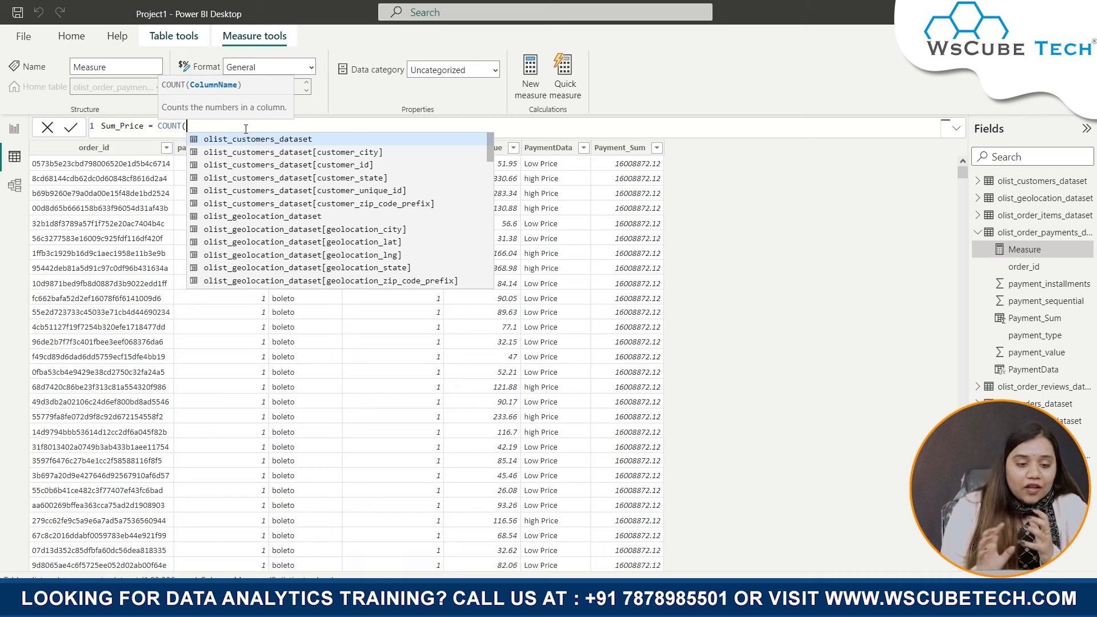
pyautogui.press('BackSpace')
pyautogui.press('BackSpace')
pyautogui.press('BackSpace')
pyautogui.press('BackSpace')
pyautogui.press('BackSpace')
pyautogui.press('BackSpace')
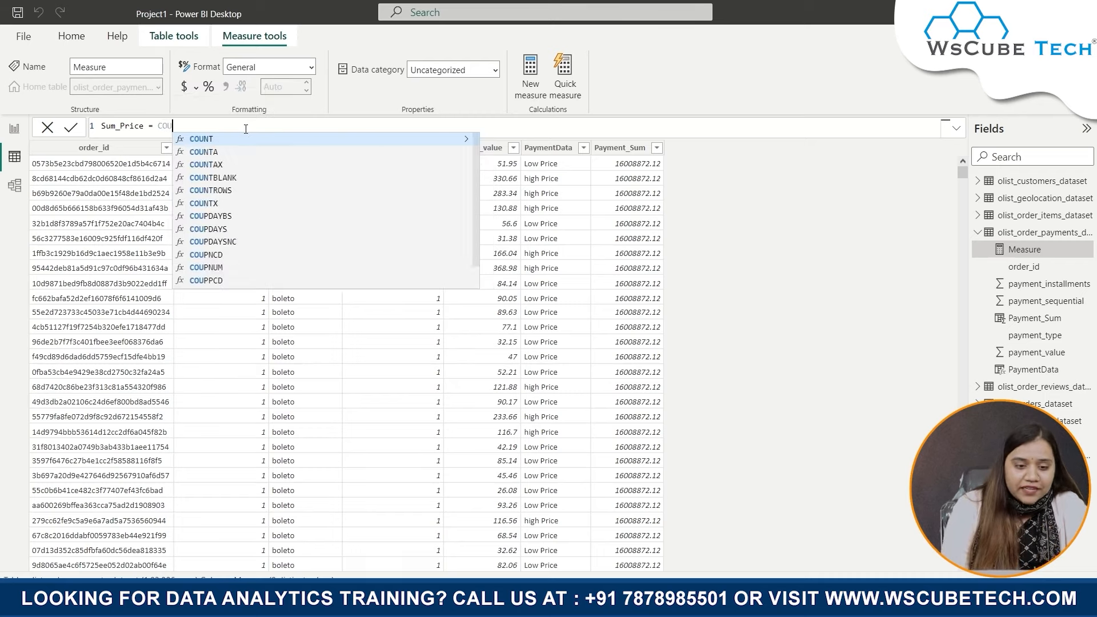
# Step: Complete the Sum_Price formula with SUM(olist_order_payments_dataset[payment_value]) and try to commit the measure
pyautogui.write('SUM')
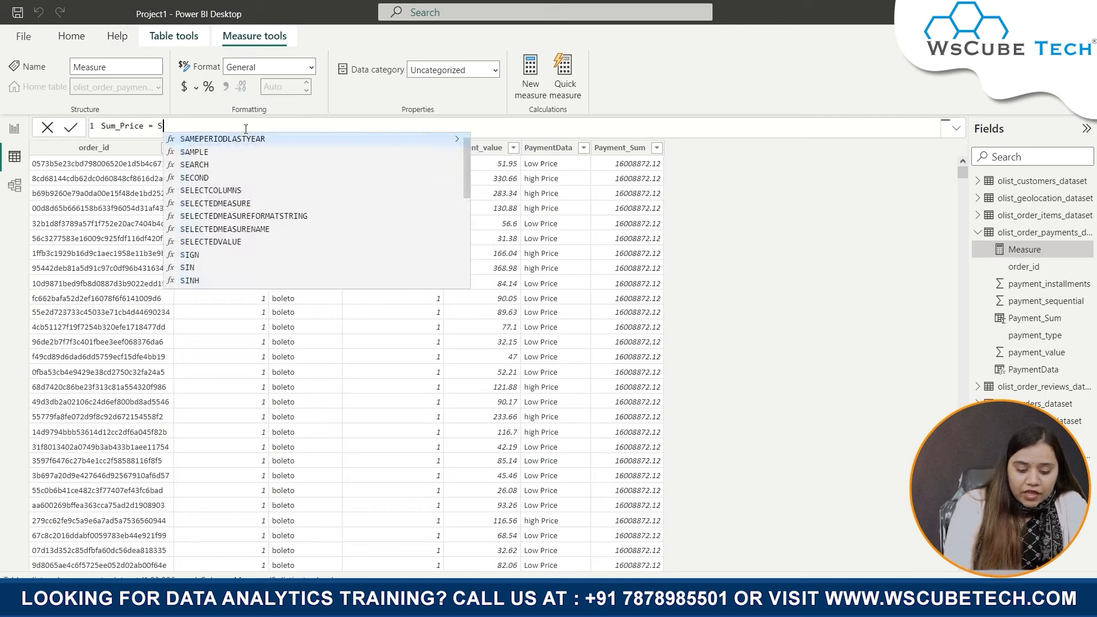
pyautogui.write('(')
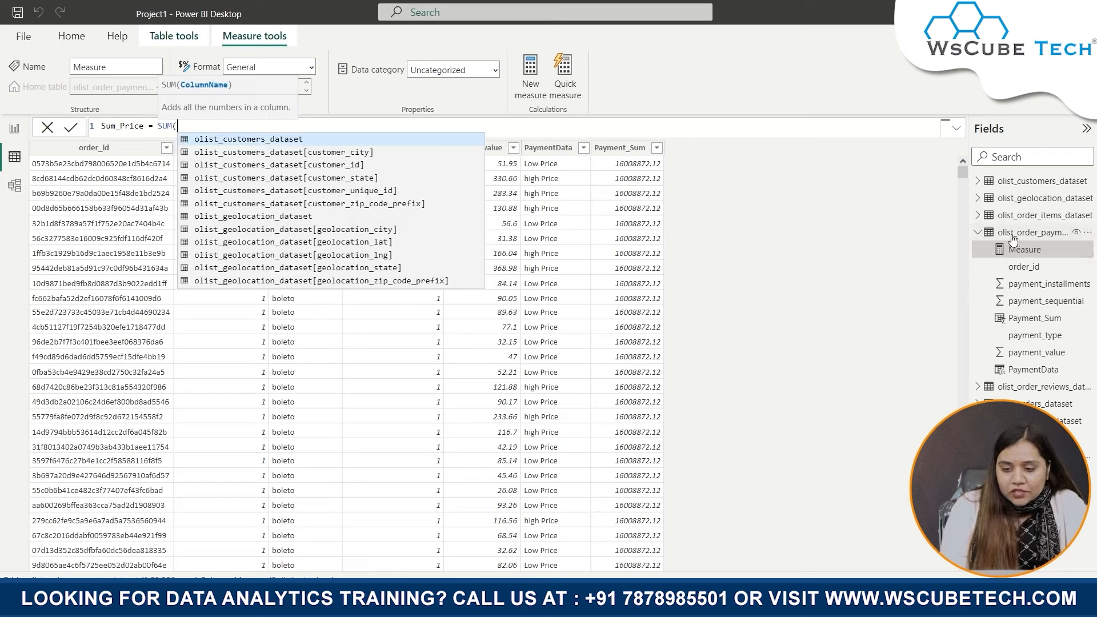
pyautogui.scroll(-2, 297, 241)
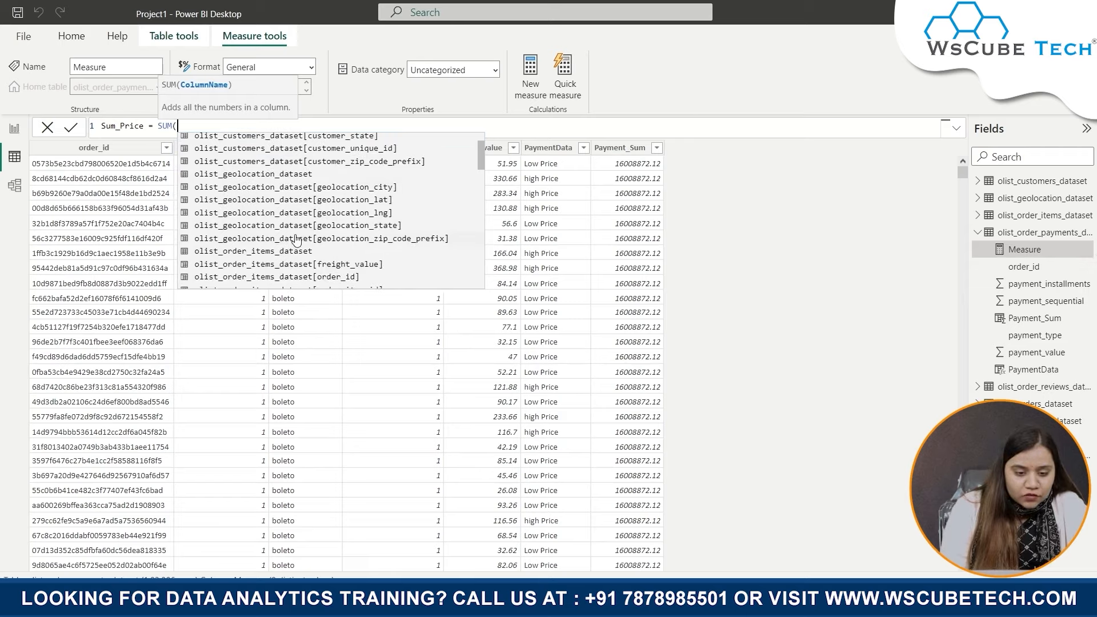
pyautogui.scroll(-4, 256, 260)
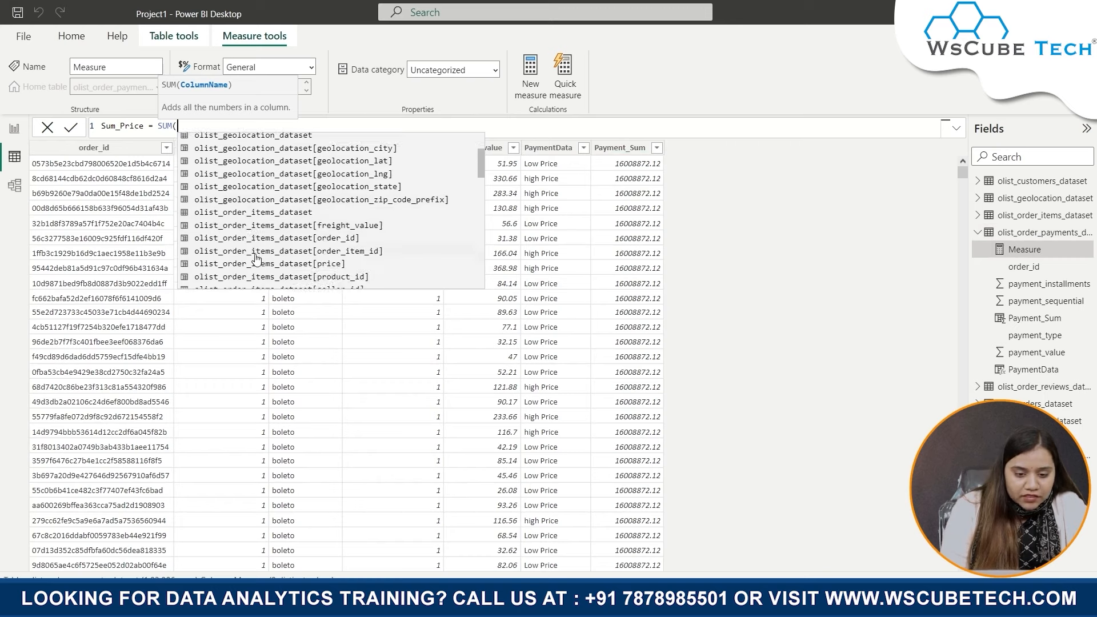
pyautogui.scroll(-1, 262, 254)
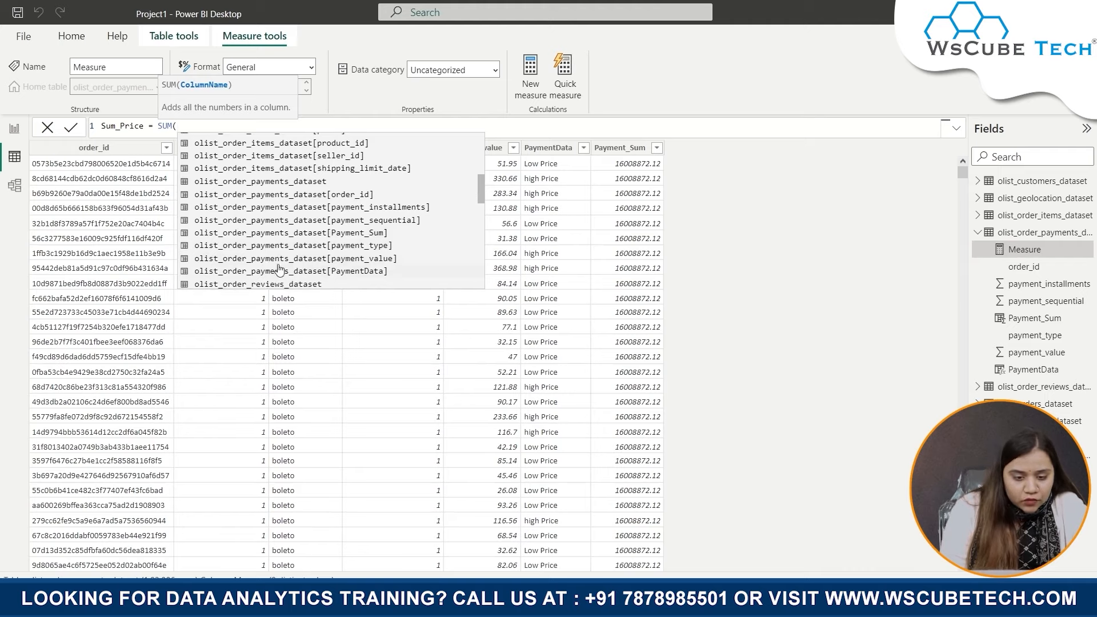
pyautogui.click(285, 258)
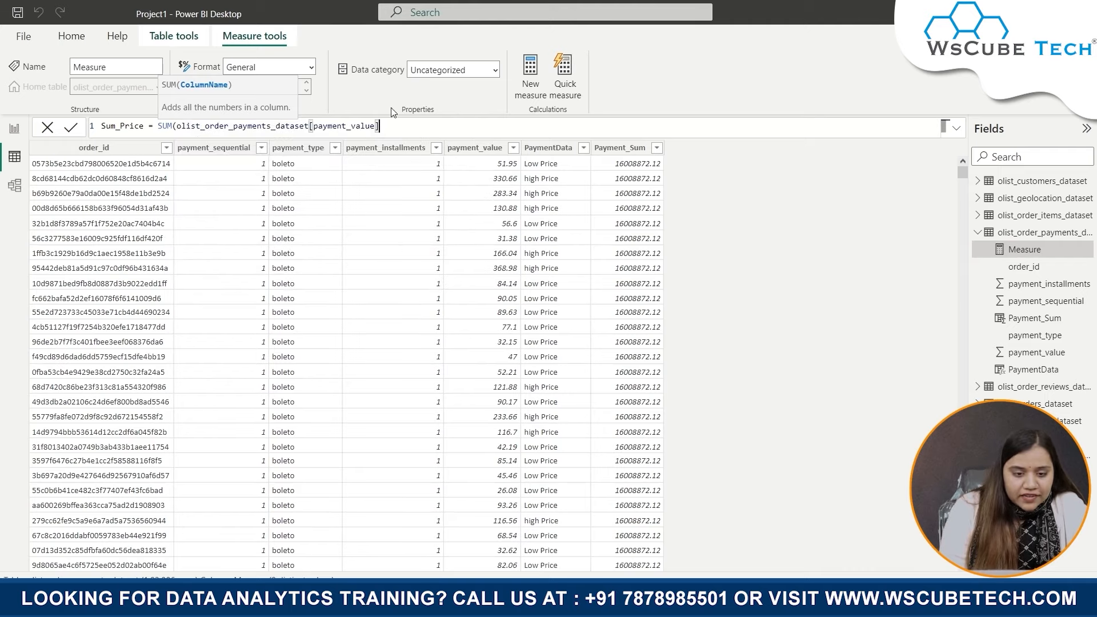
pyautogui.write(')')
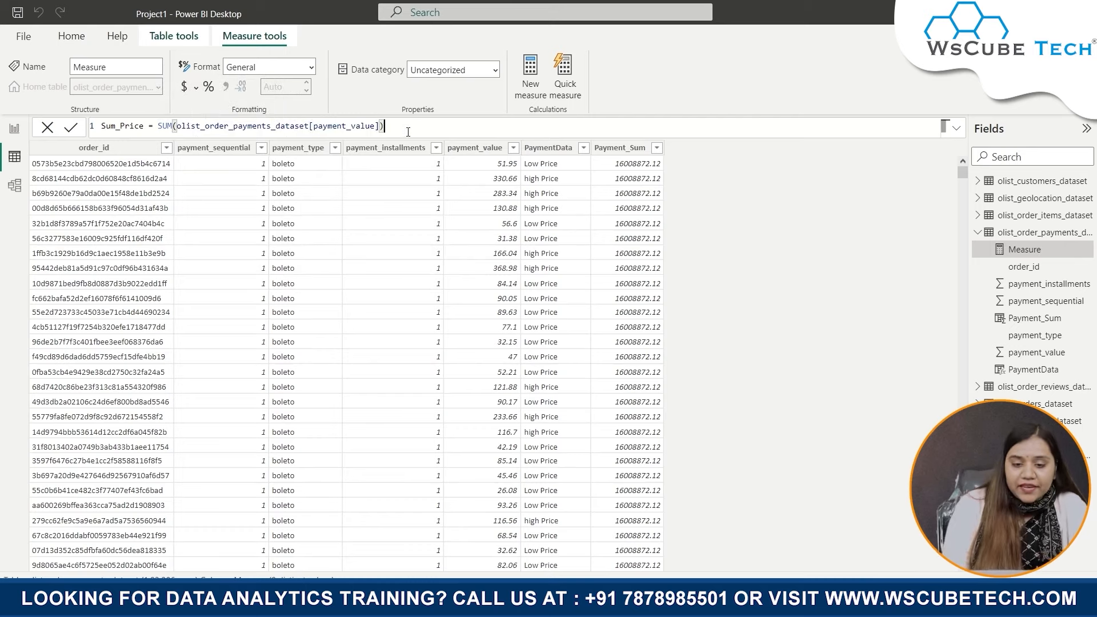
pyautogui.press('Return')
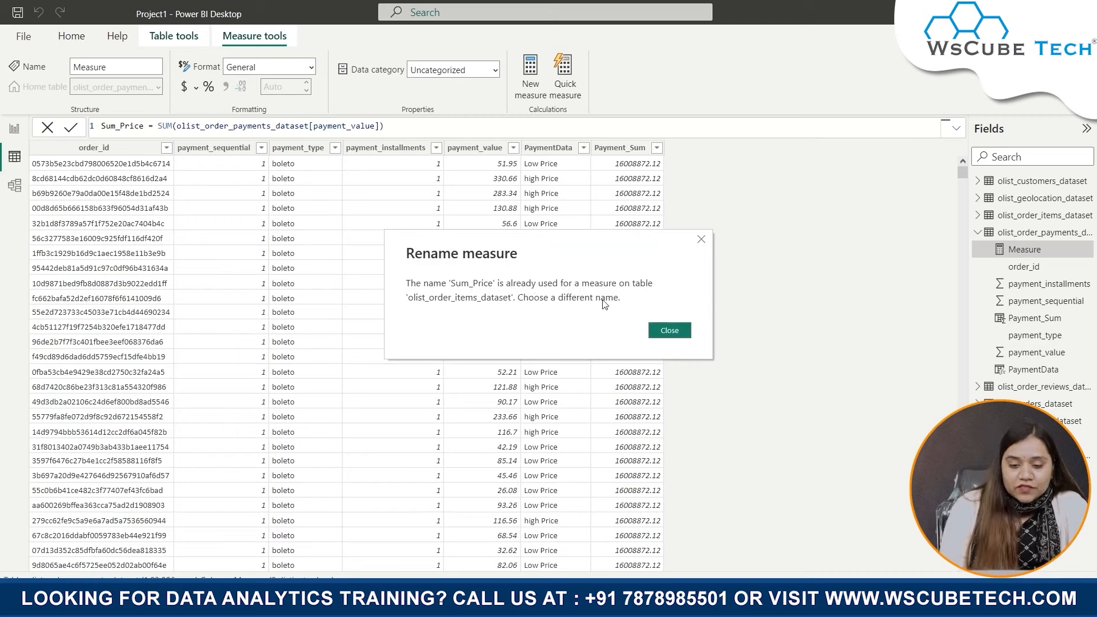
pyautogui.click(670, 331)
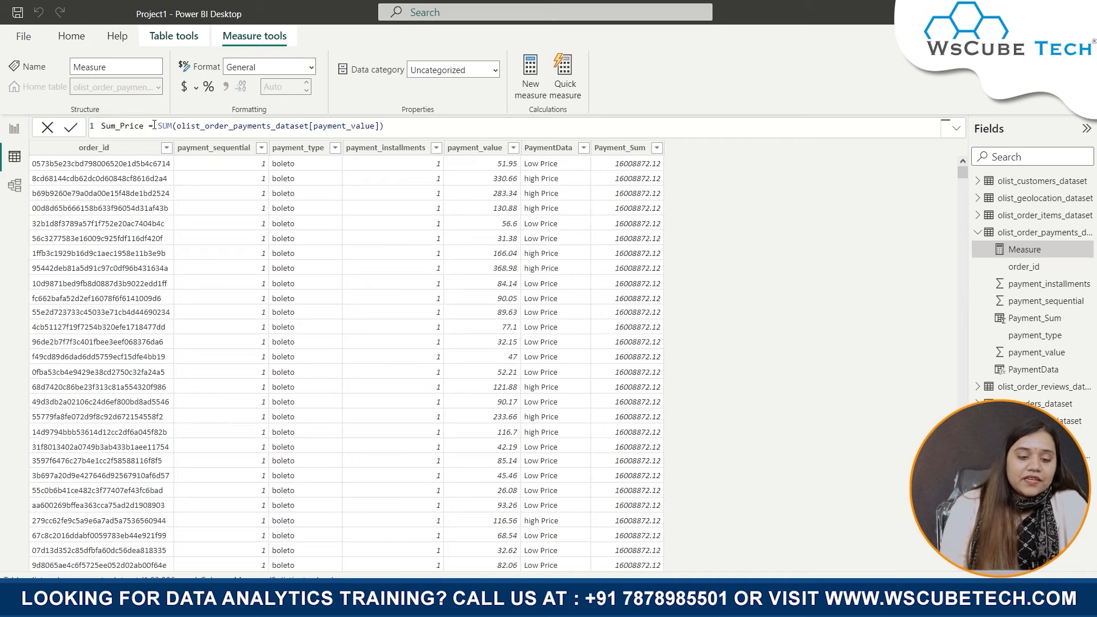
pyautogui.moveTo(150, 124); pyautogui.dragTo(310, 126)
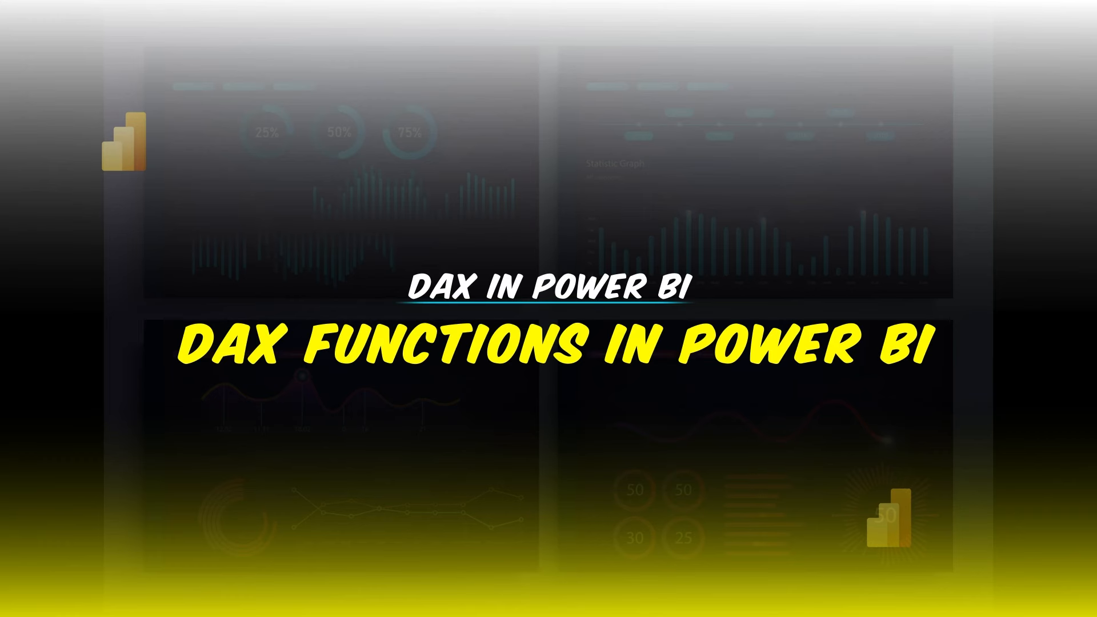
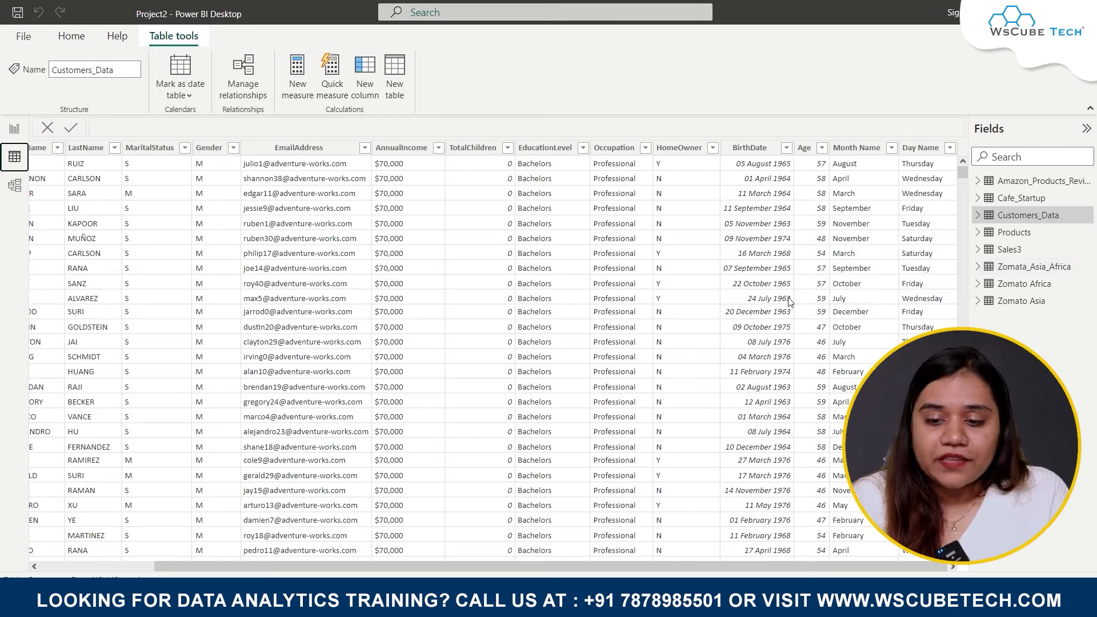
# Step: Create a new calculated column from BirthDate in Customers_Data and begin its formula with BirthYear =
pyautogui.click(759, 148)
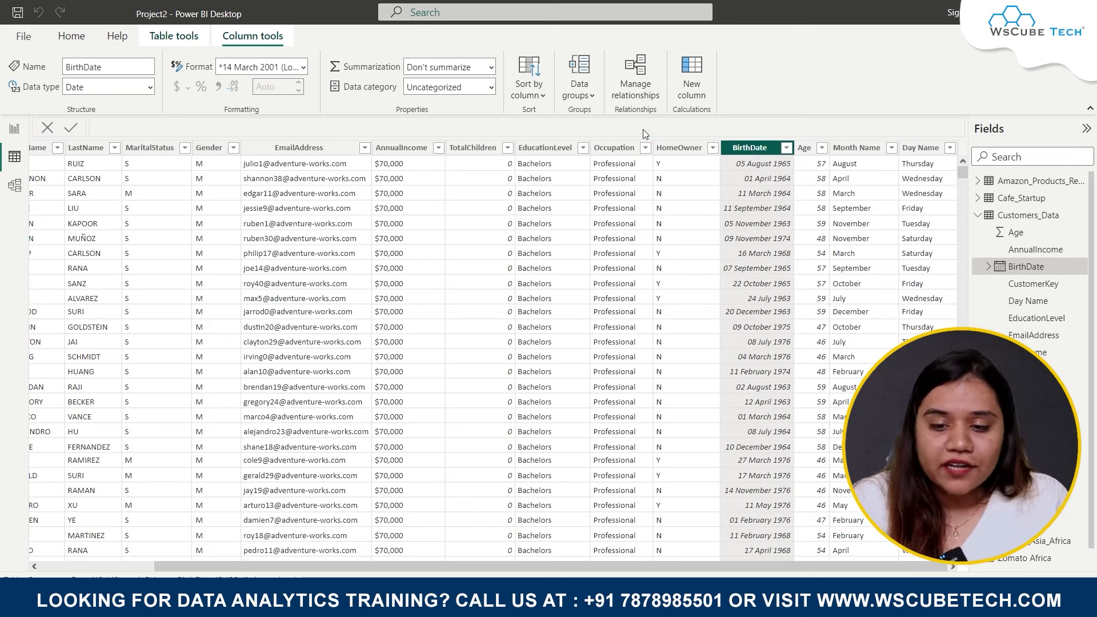
pyautogui.rightClick(739, 150)
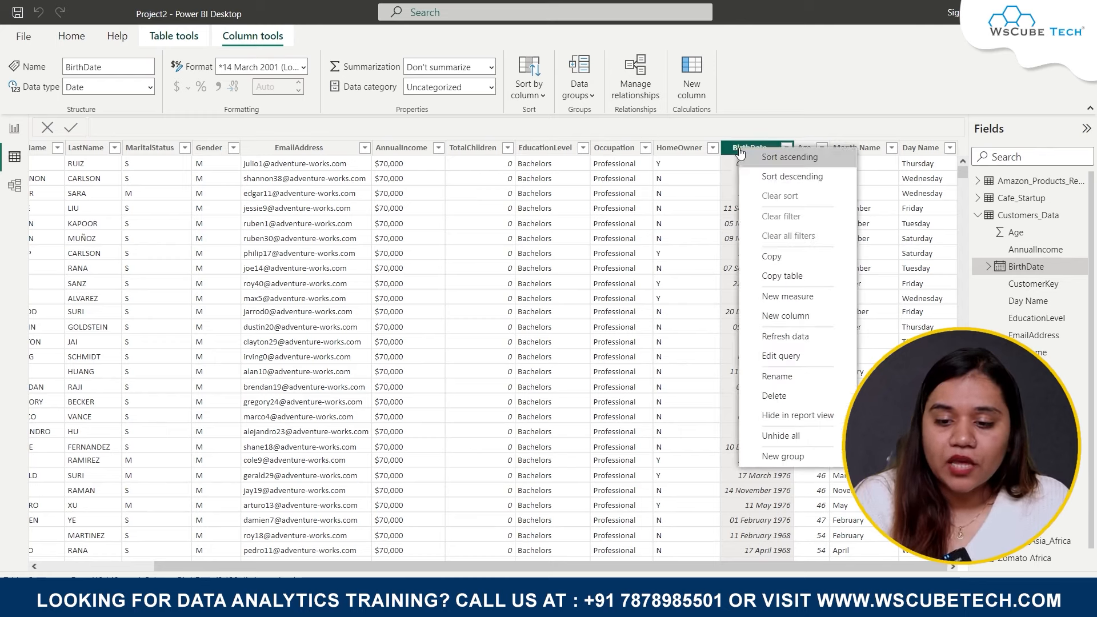
pyautogui.click(777, 313)
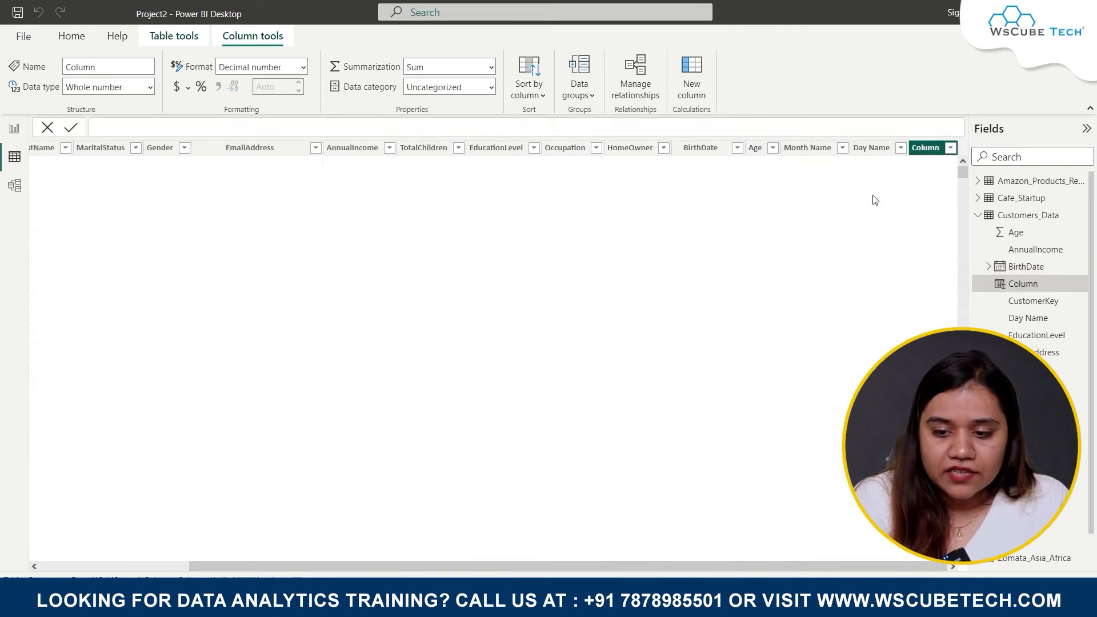
pyautogui.press('BackSpace')
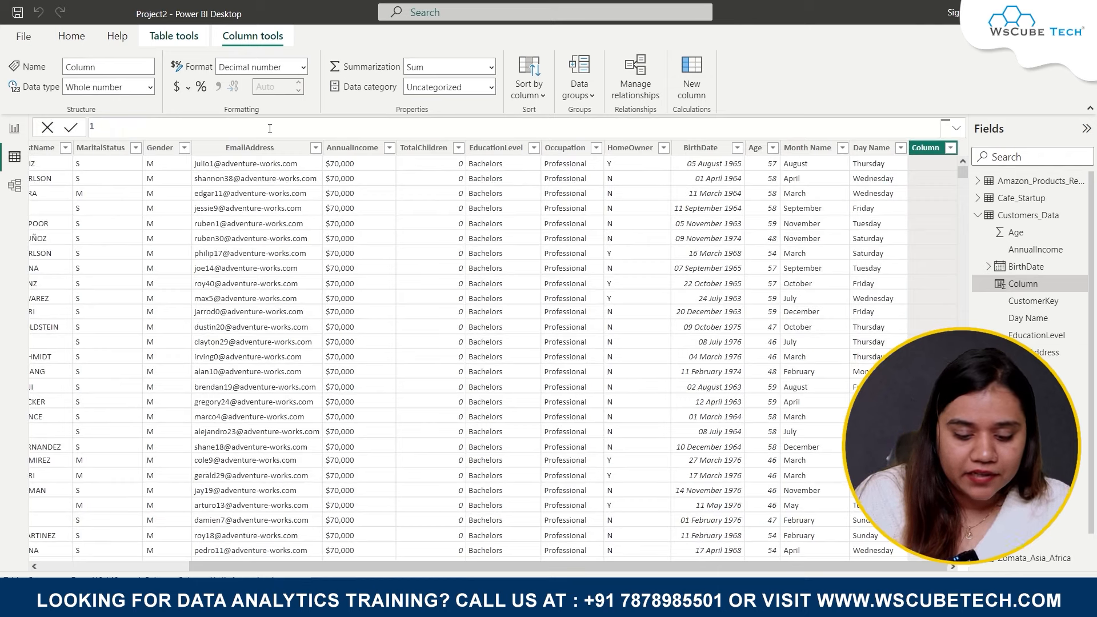
pyautogui.write('BirthYear =')
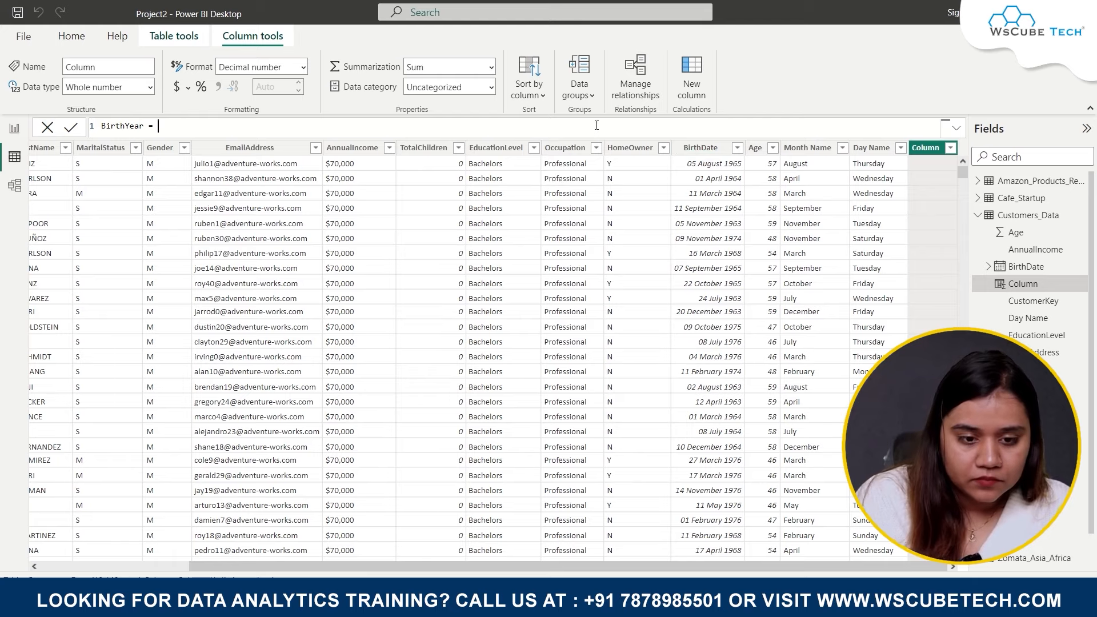
# Step: Reference Customers_Data[BirthDate] in the BirthYear formula
pyautogui.write('Cus')
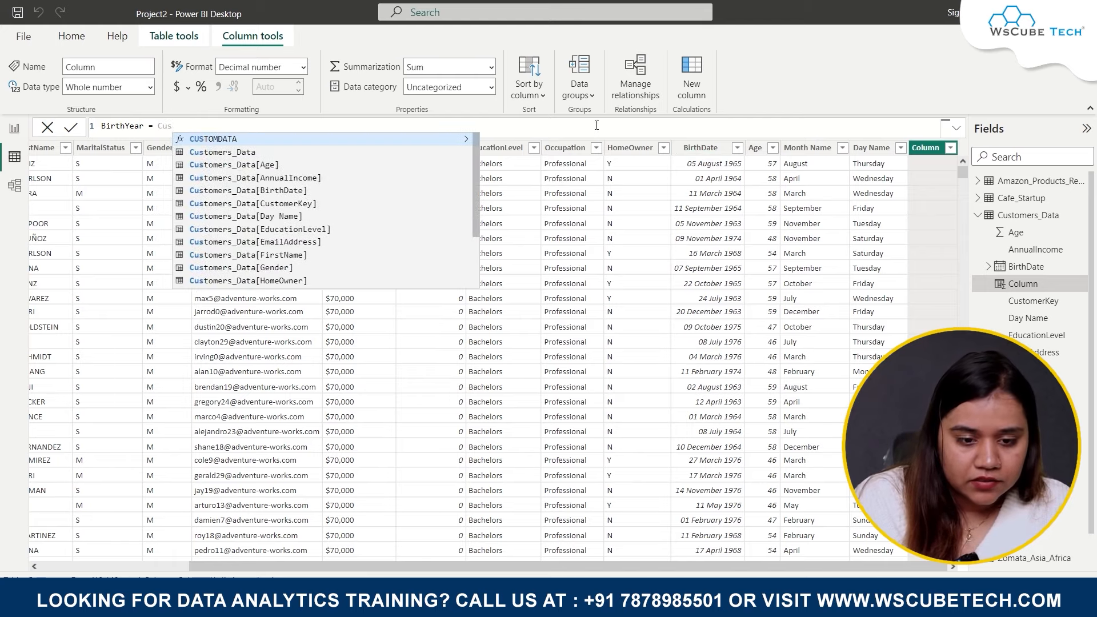
pyautogui.press('Down')
pyautogui.press('Down')
pyautogui.press('Down')
pyautogui.press('Down')
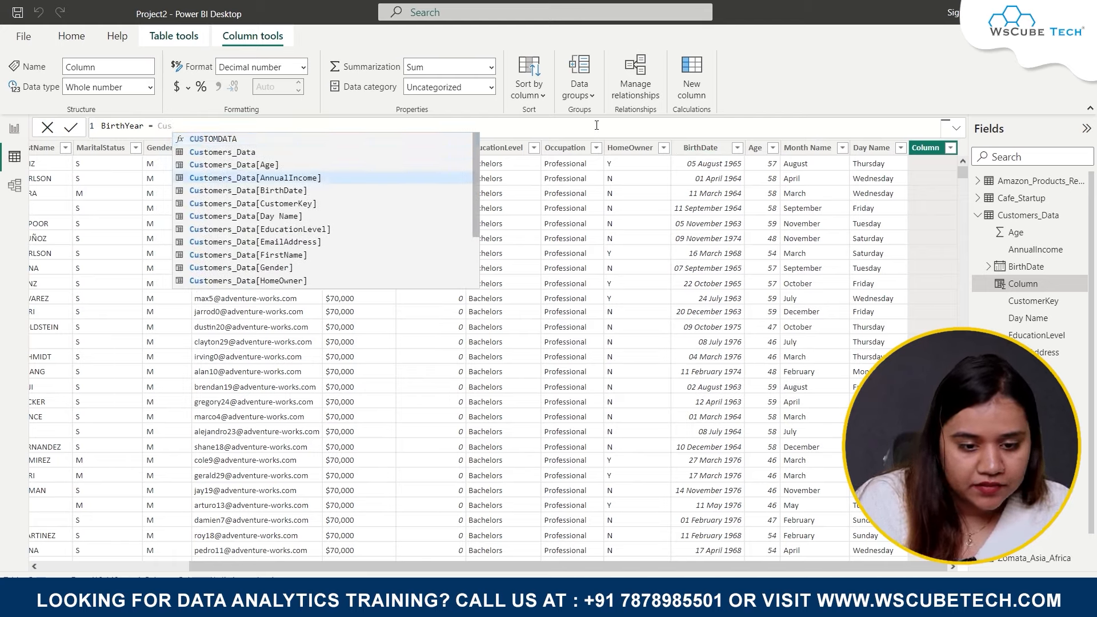
pyautogui.press('Tab')
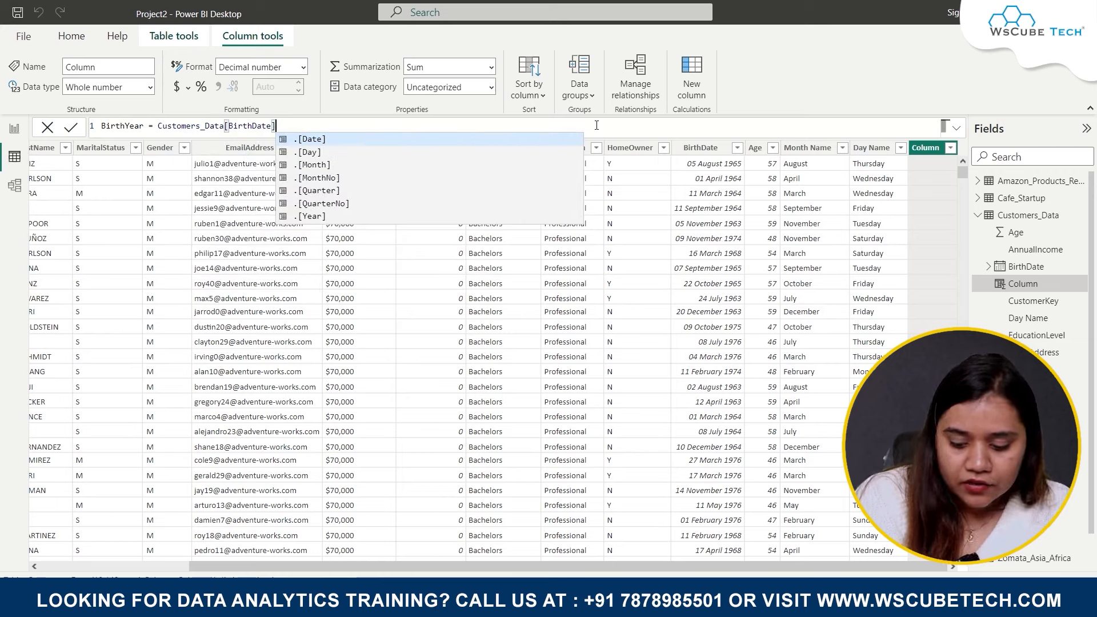
# Step: Complete the BirthYear formula with .[Year], commit it, and compare the first row's BirthDate with its BirthYear
pyautogui.press('Down')
pyautogui.press('Down')
pyautogui.press('Down')
pyautogui.press('Down')
pyautogui.press('Down')
pyautogui.press('Down')
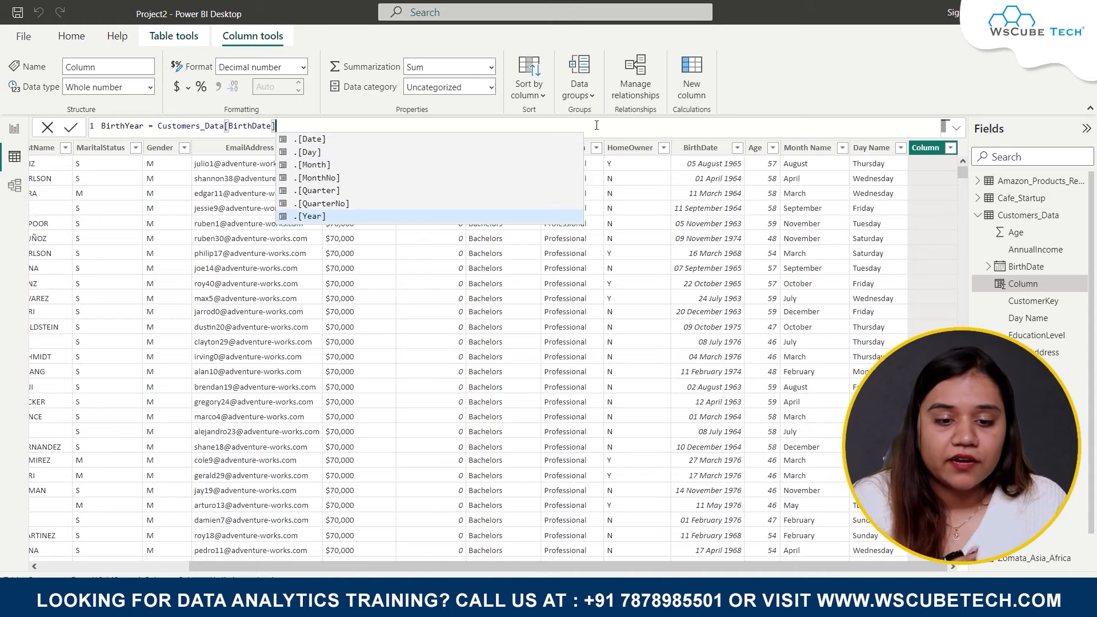
pyautogui.press('Escape')
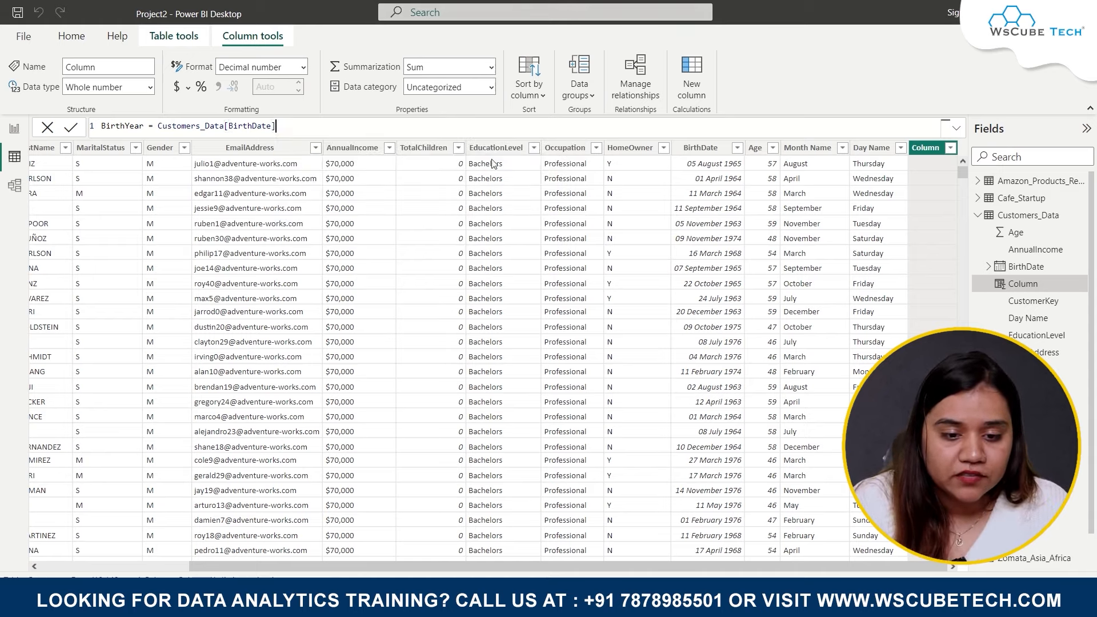
pyautogui.write('.')
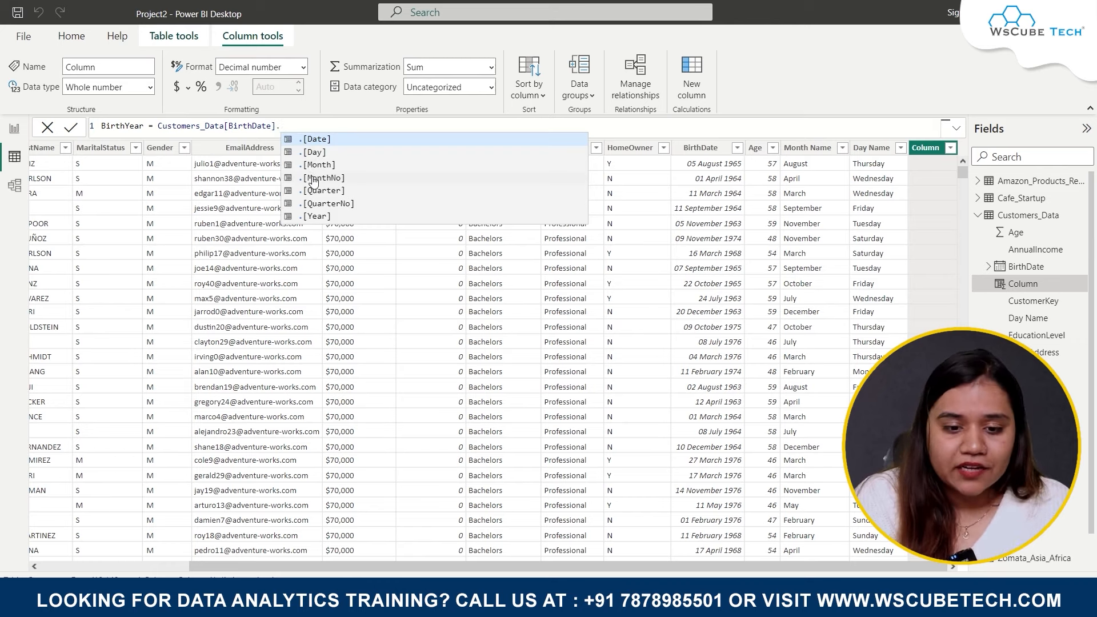
pyautogui.click(317, 216)
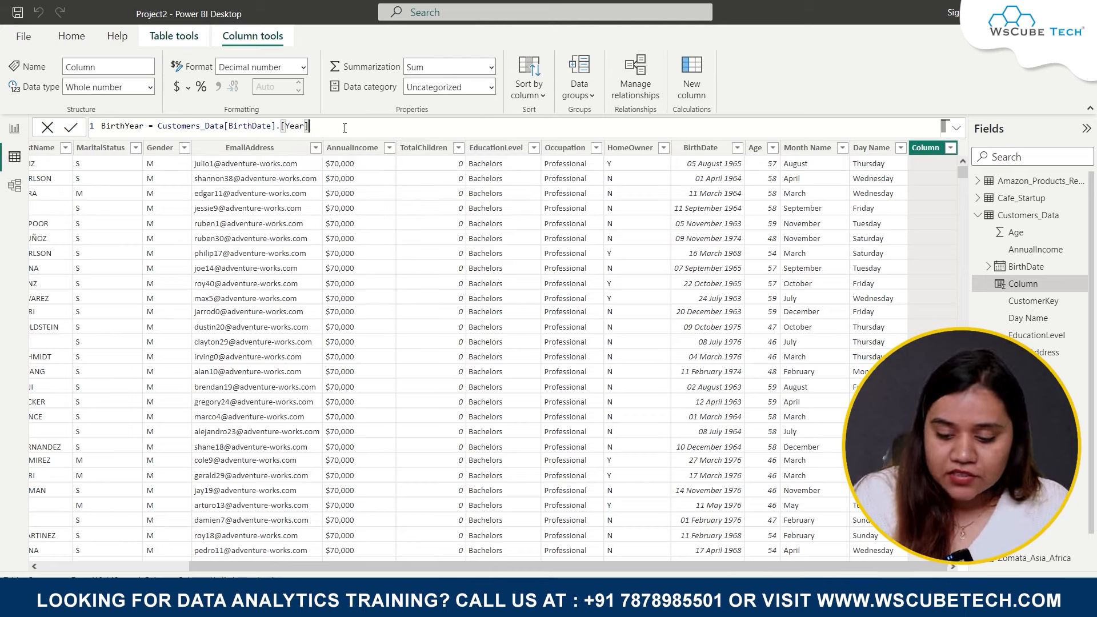
pyautogui.press('Return')
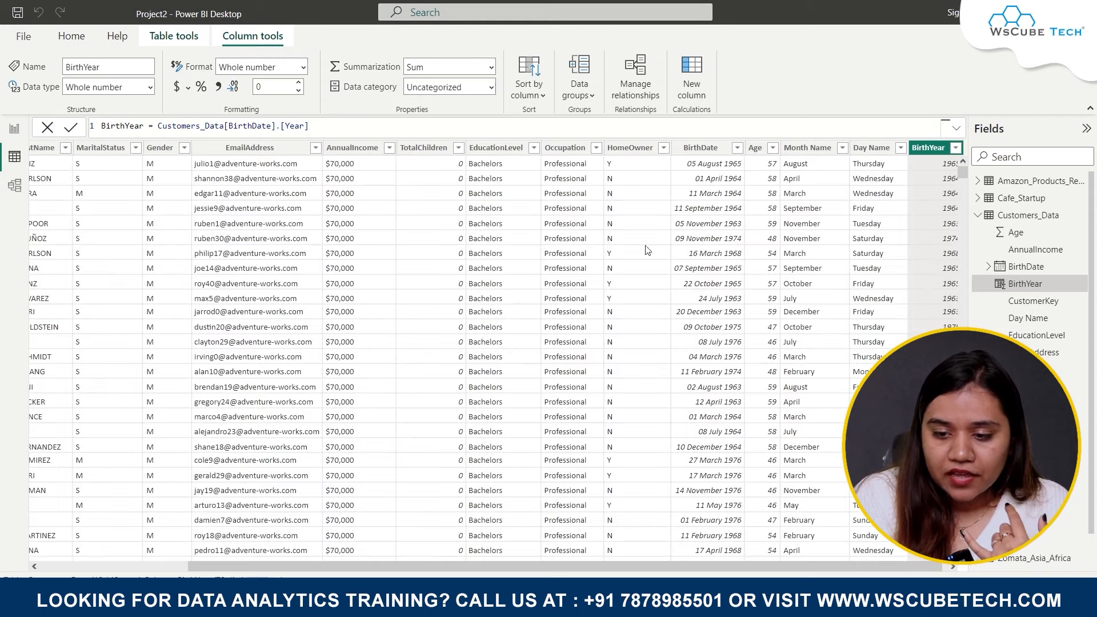
pyautogui.click(706, 164)
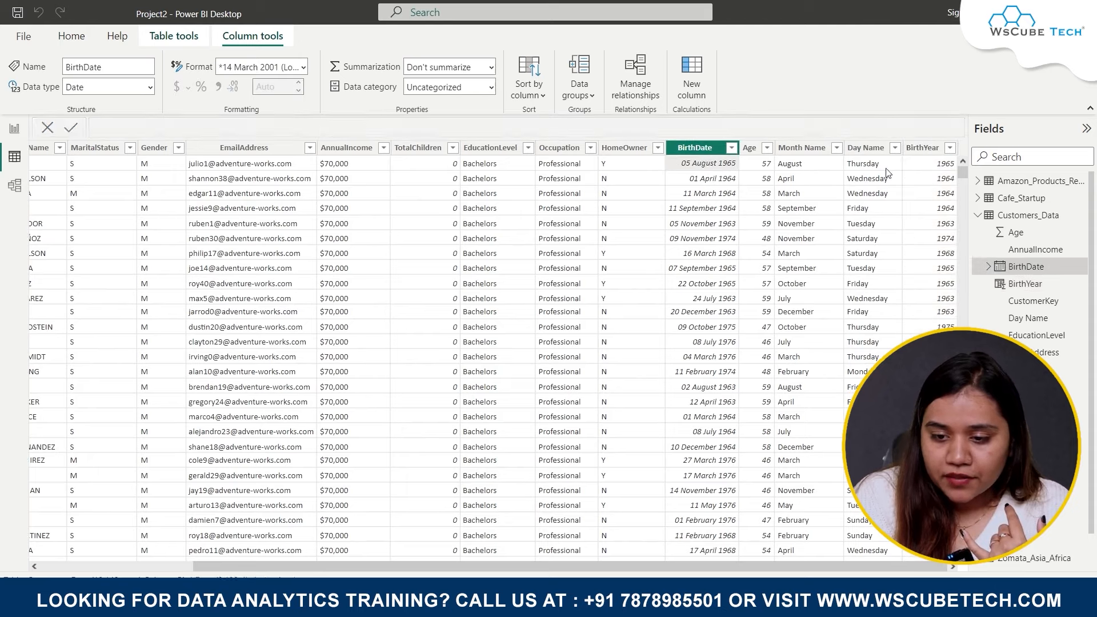
pyautogui.click(935, 164)
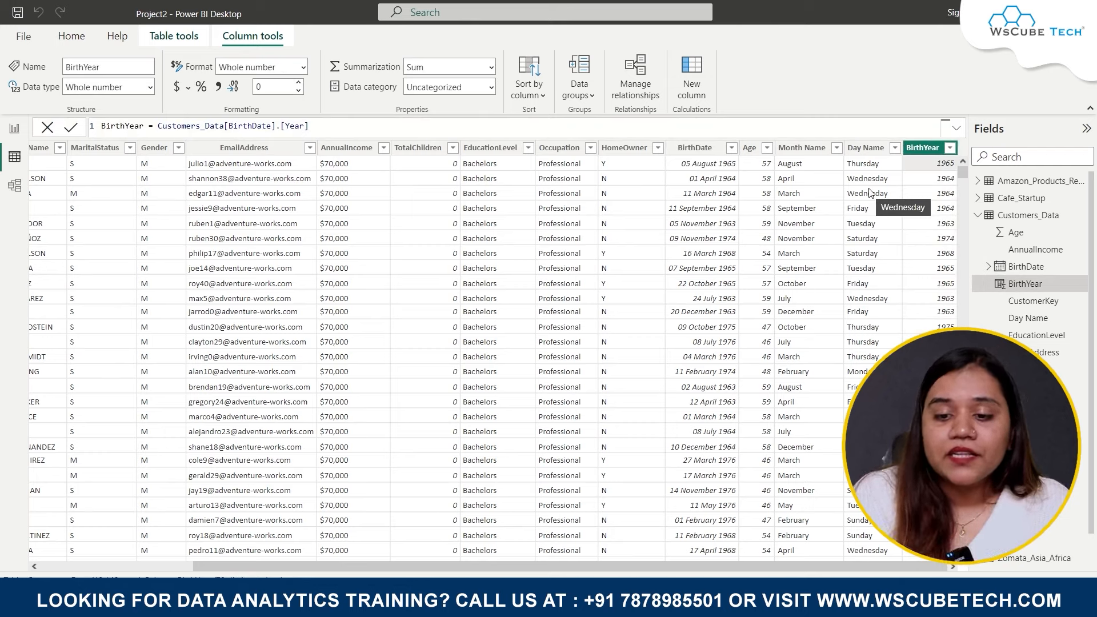
# Step: Check the existing Age column and create another calculated column from BirthDate
pyautogui.click(748, 152)
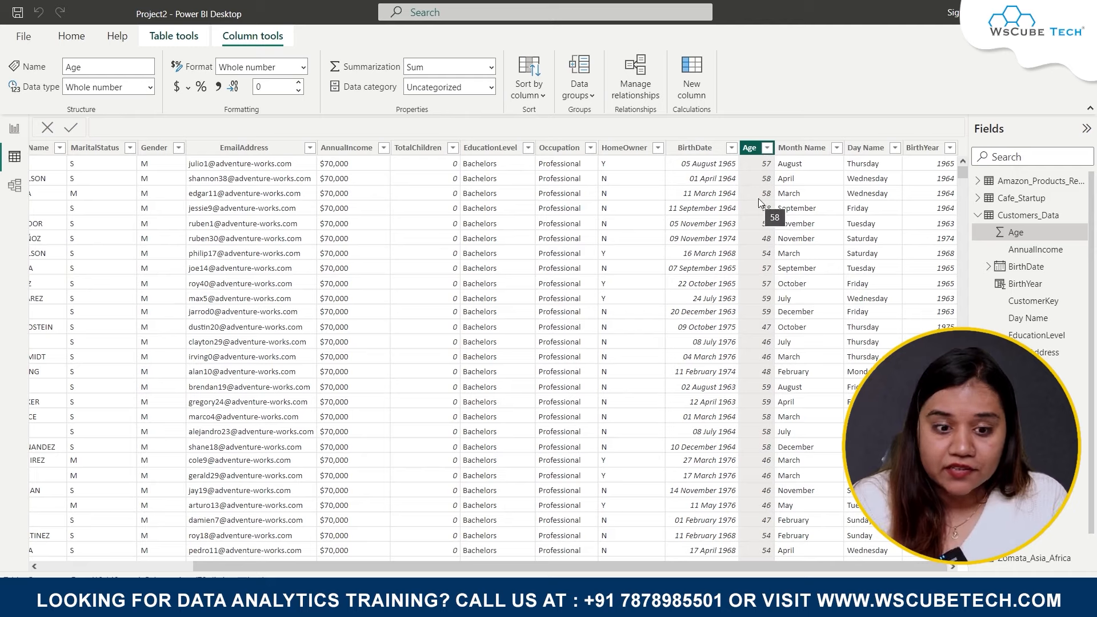
pyautogui.click(698, 148)
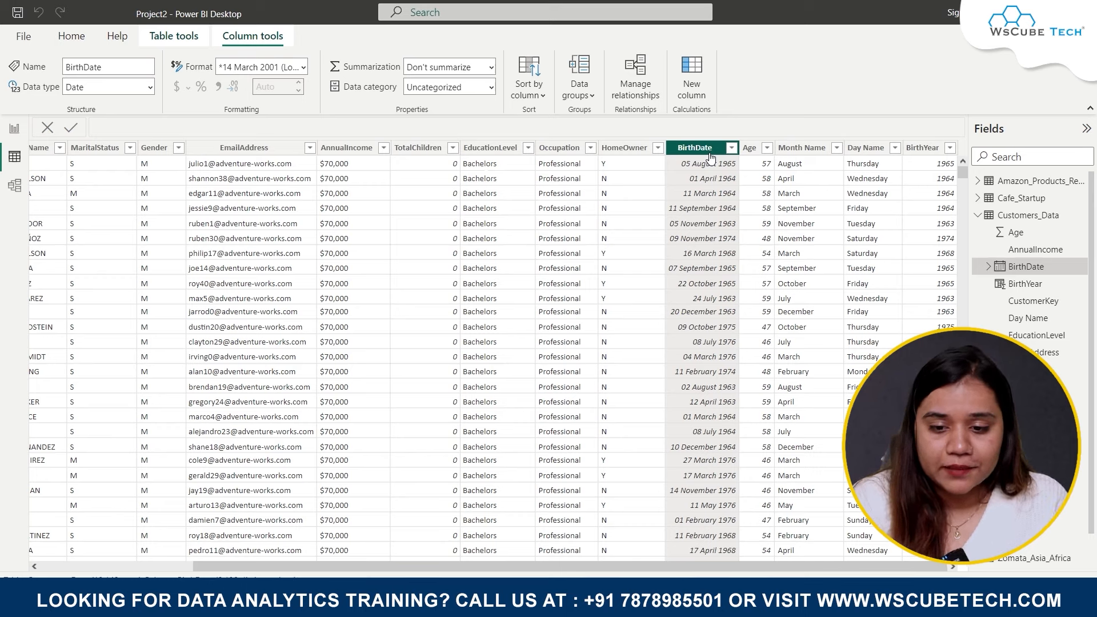
pyautogui.rightClick(711, 157)
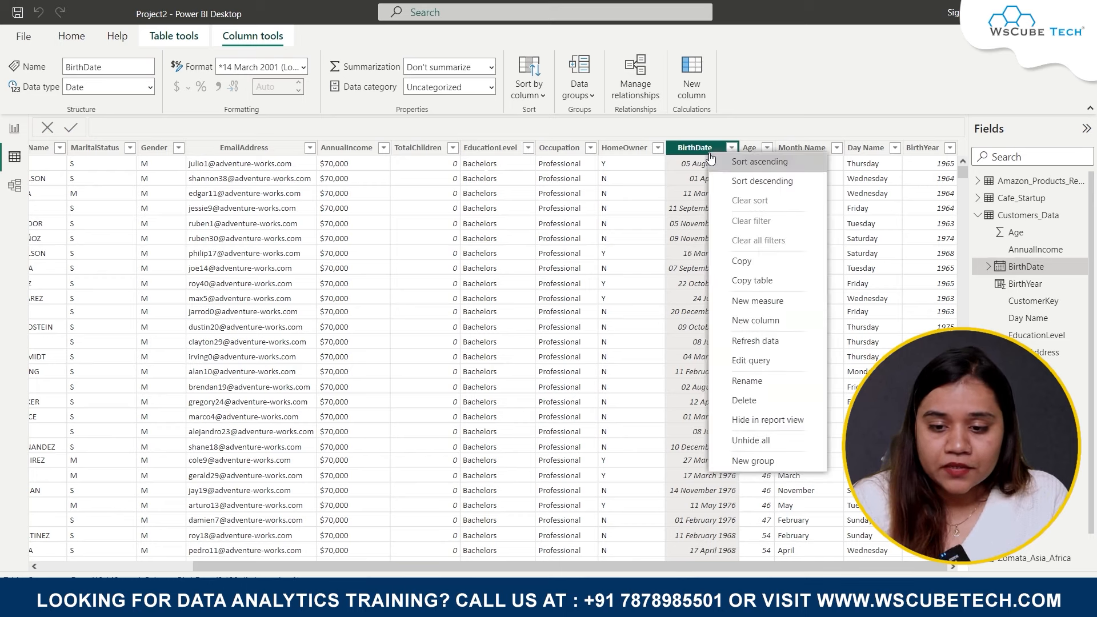
pyautogui.click(753, 321)
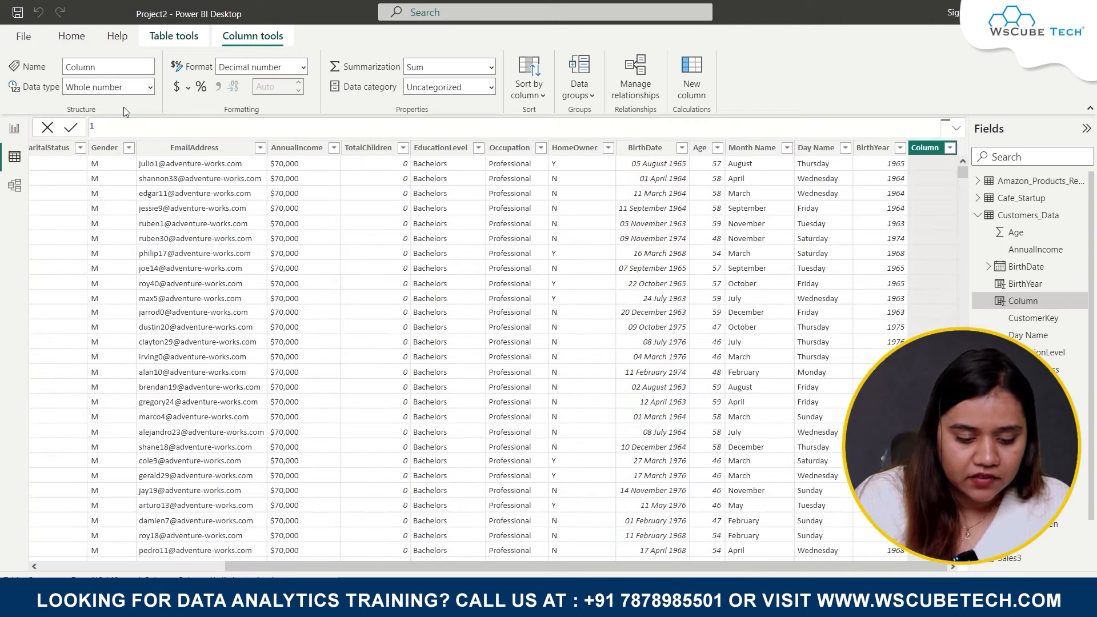
# Step: Name the new calculated column AgeUp, followed by an equals sign in its formula
pyautogui.write('AGE')
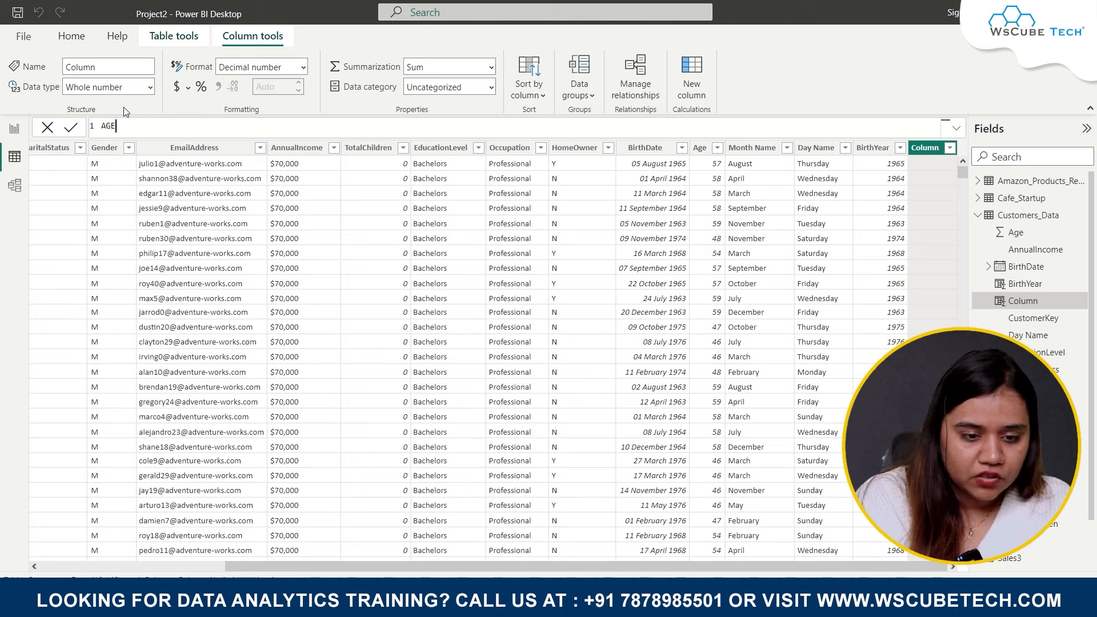
pyautogui.write('1')
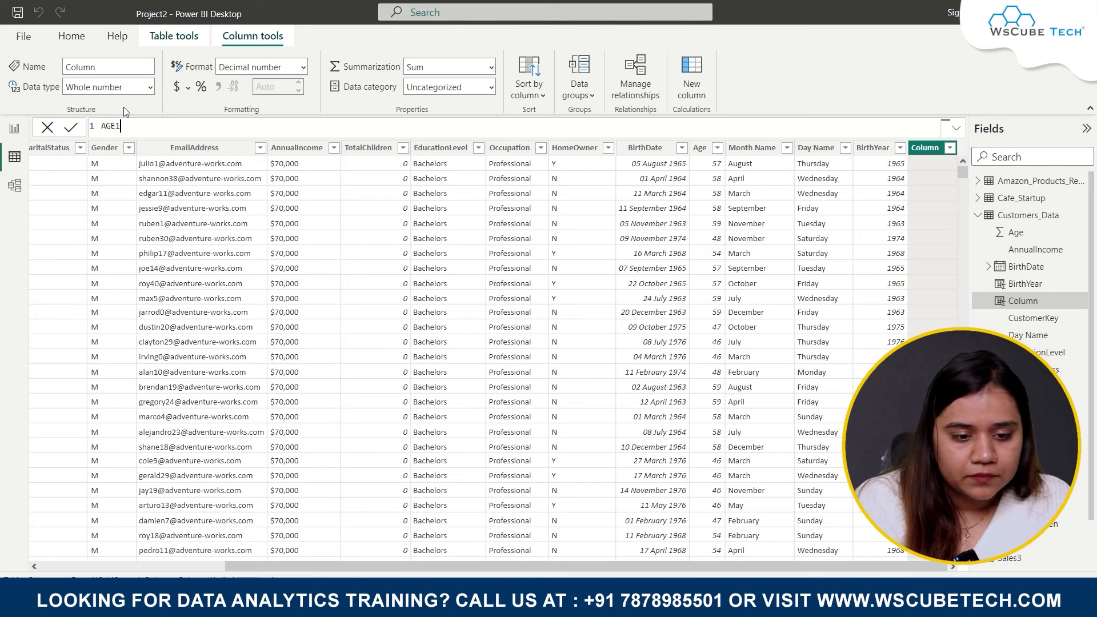
pyautogui.press('BackSpace')
pyautogui.write('_')
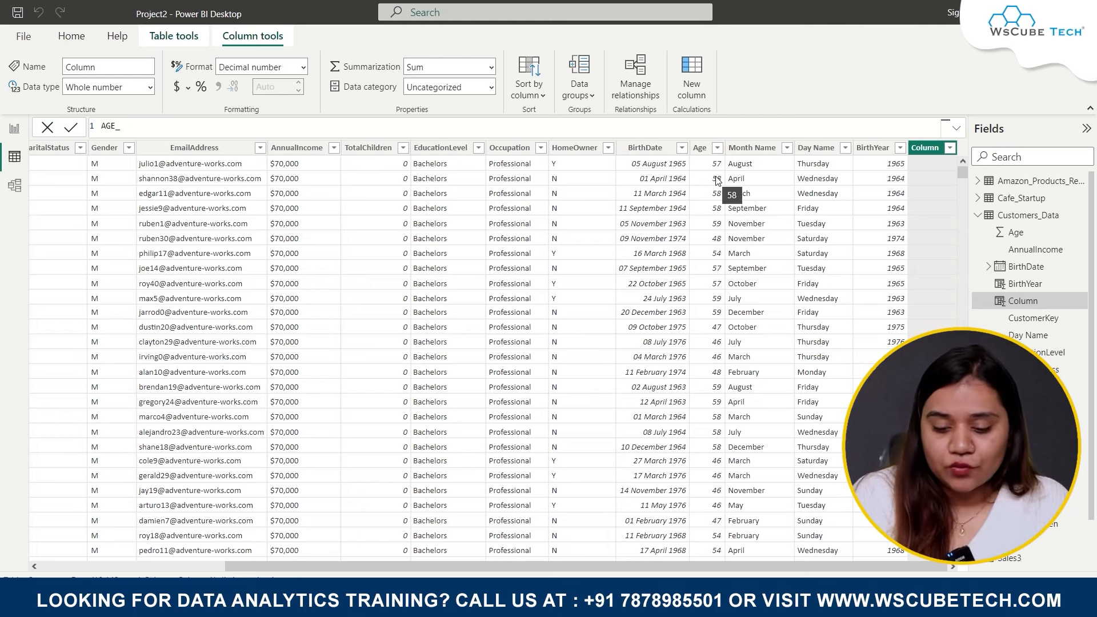
pyautogui.press('BackSpace')
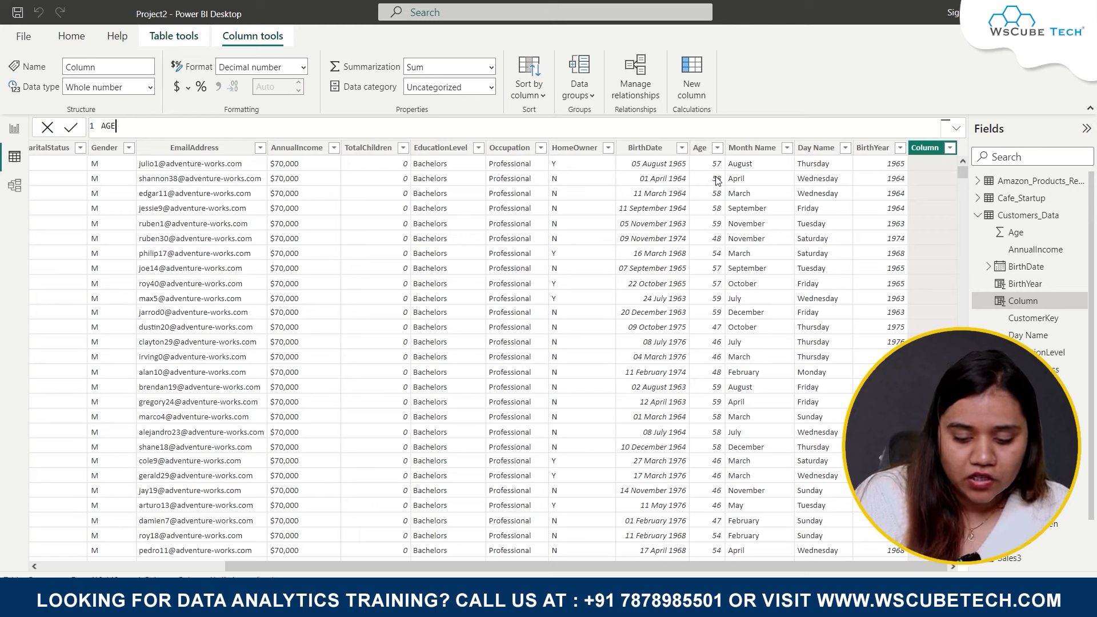
pyautogui.write('NE')
pyautogui.press('BackSpace')
pyautogui.press('BackSpace')
pyautogui.press('BackSpace')
pyautogui.press('BackSpace')
pyautogui.write('geUp ')
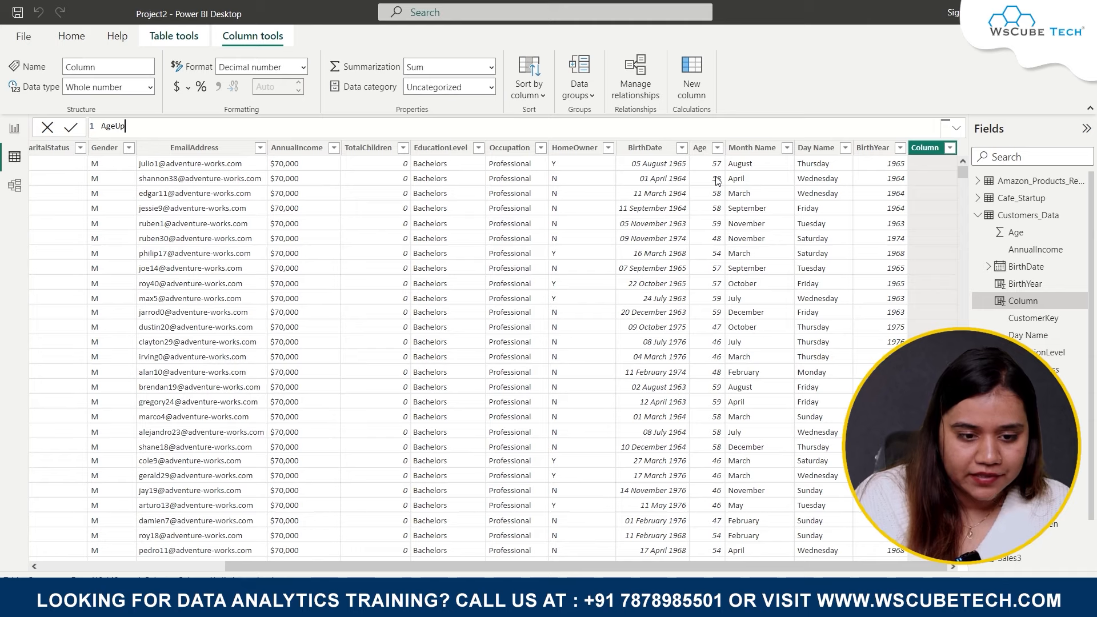
pyautogui.write('=')
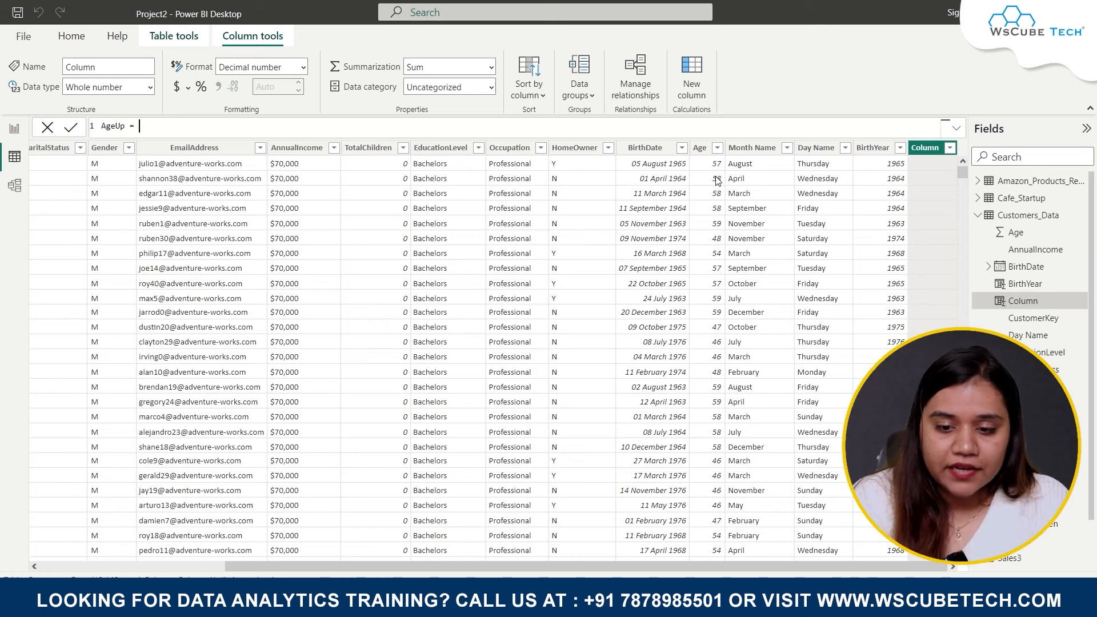
# Step: Insert the DATEDIFF function into the AgeUp formula
pyautogui.write(' D')
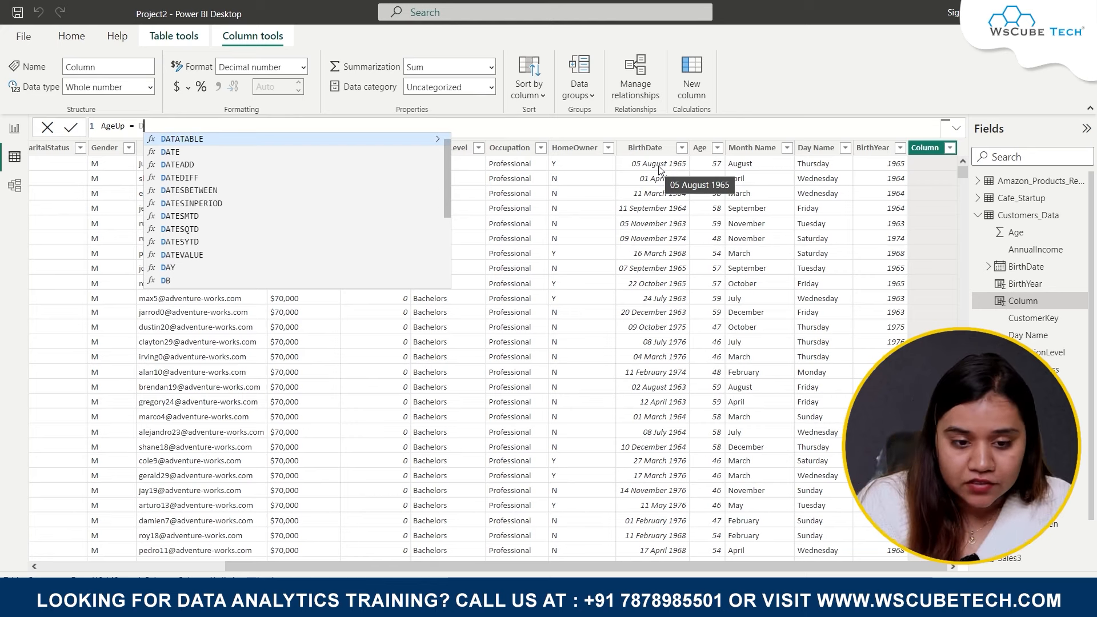
pyautogui.press('Down')
pyautogui.press('Down')
pyautogui.press('Down')
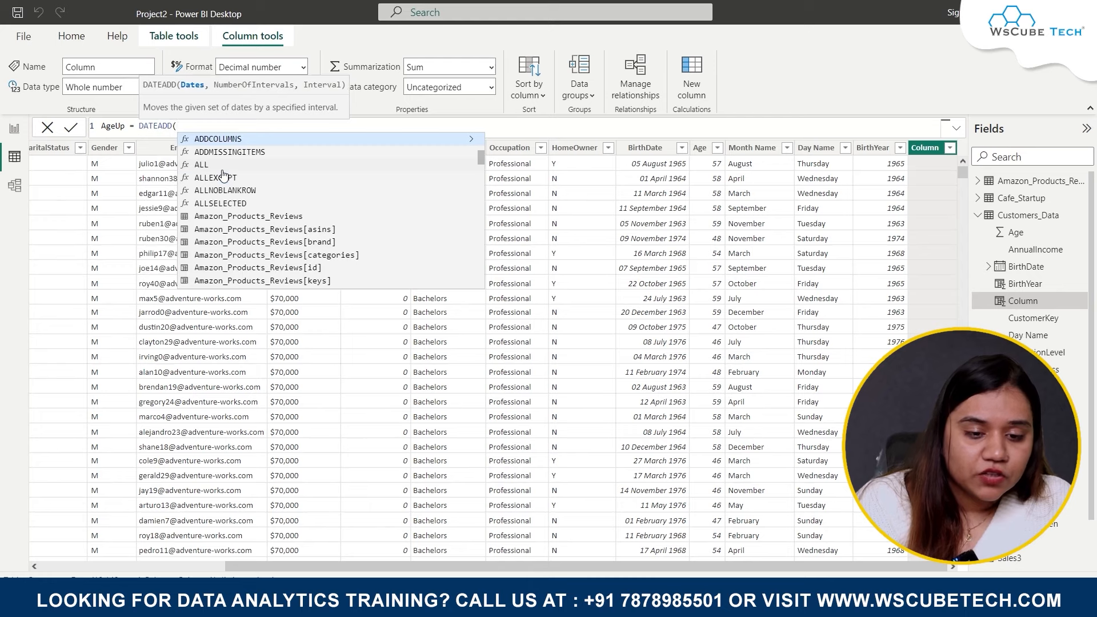
pyautogui.press('BackSpace')
pyautogui.press('BackSpace')
pyautogui.press('BackSpace')
pyautogui.press('BackSpace')
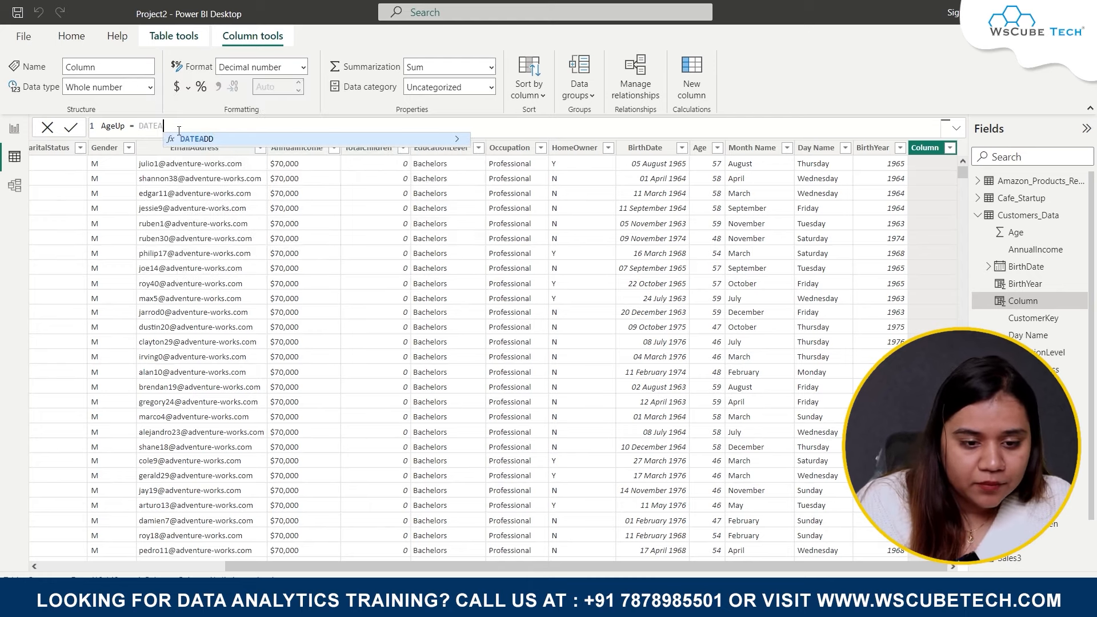
pyautogui.press('Down')
pyautogui.press('Down')
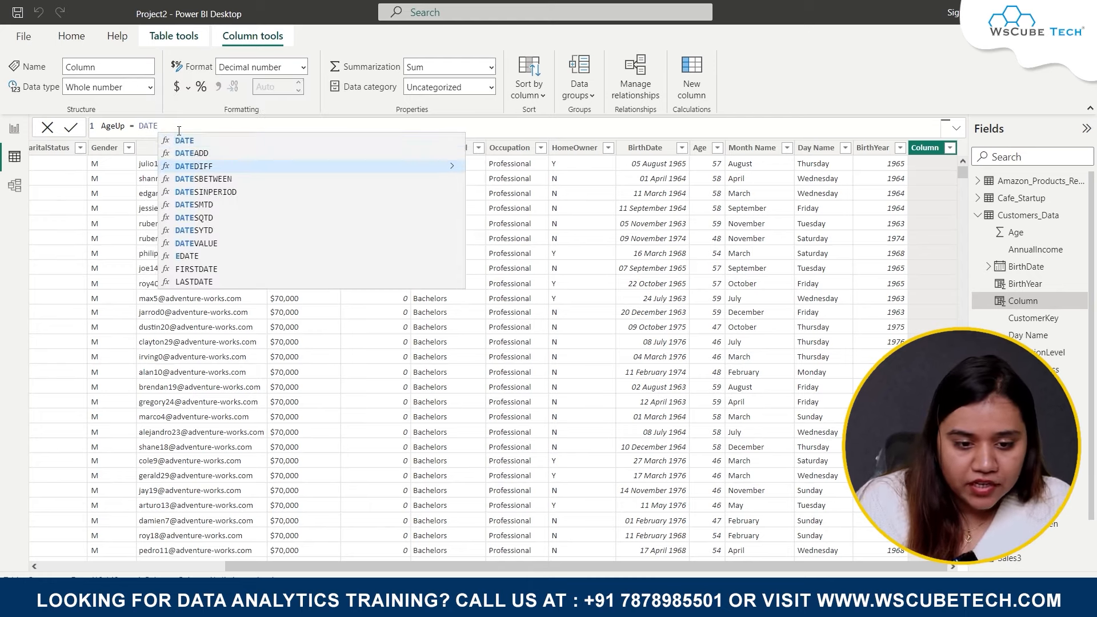
pyautogui.press('Tab')
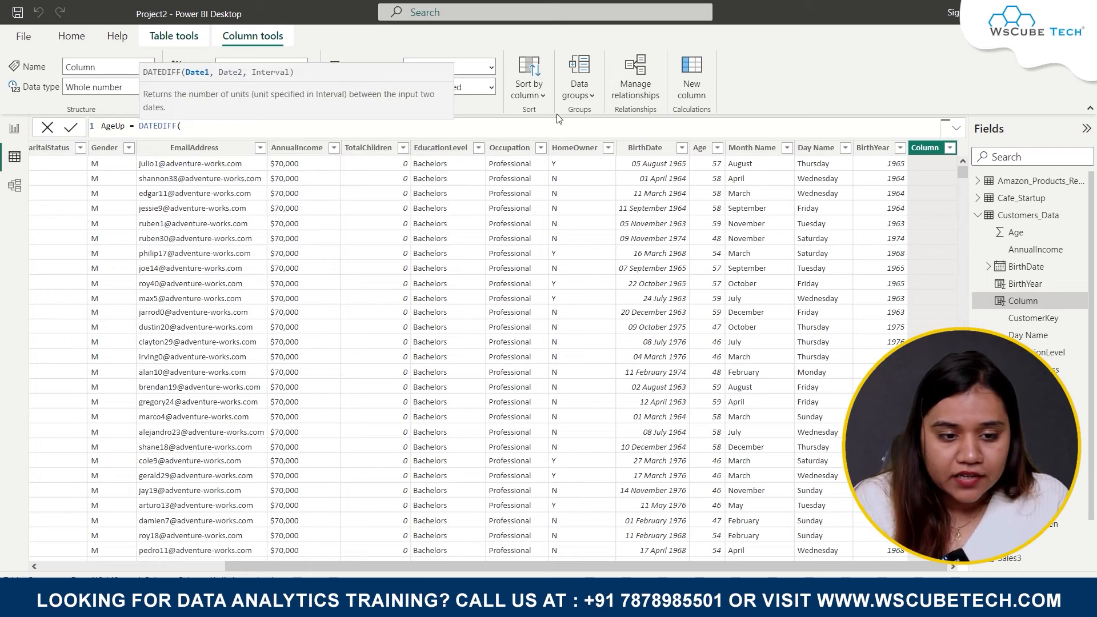
# Step: Give DATEDIFF the start date Customers_Data[BirthDate].[Date] and the end date TODAY()
pyautogui.write('c')
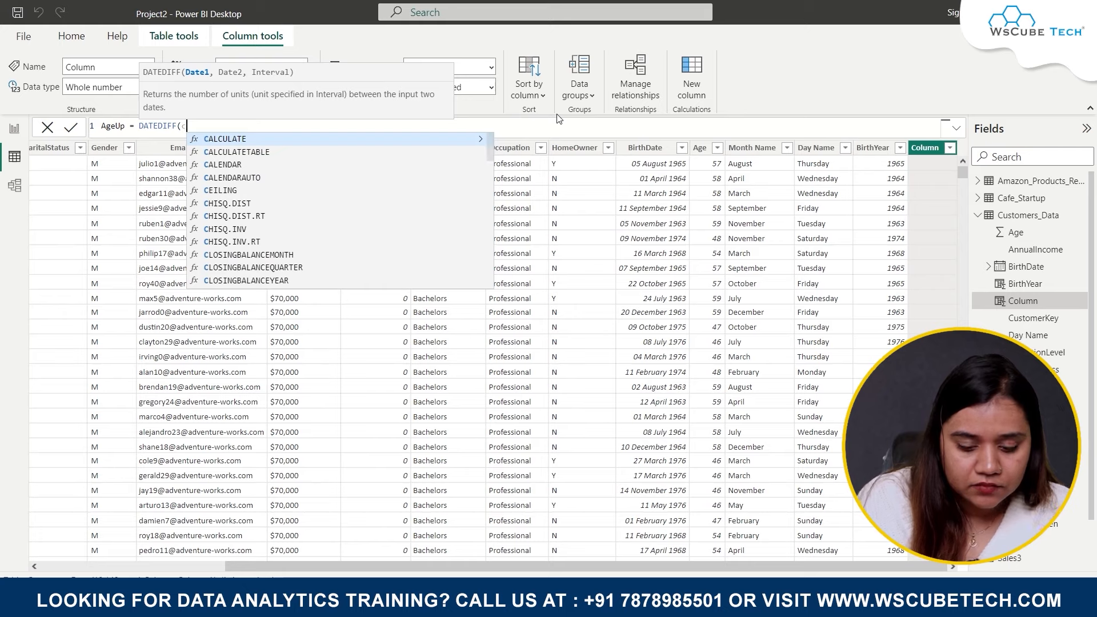
pyautogui.write('ust')
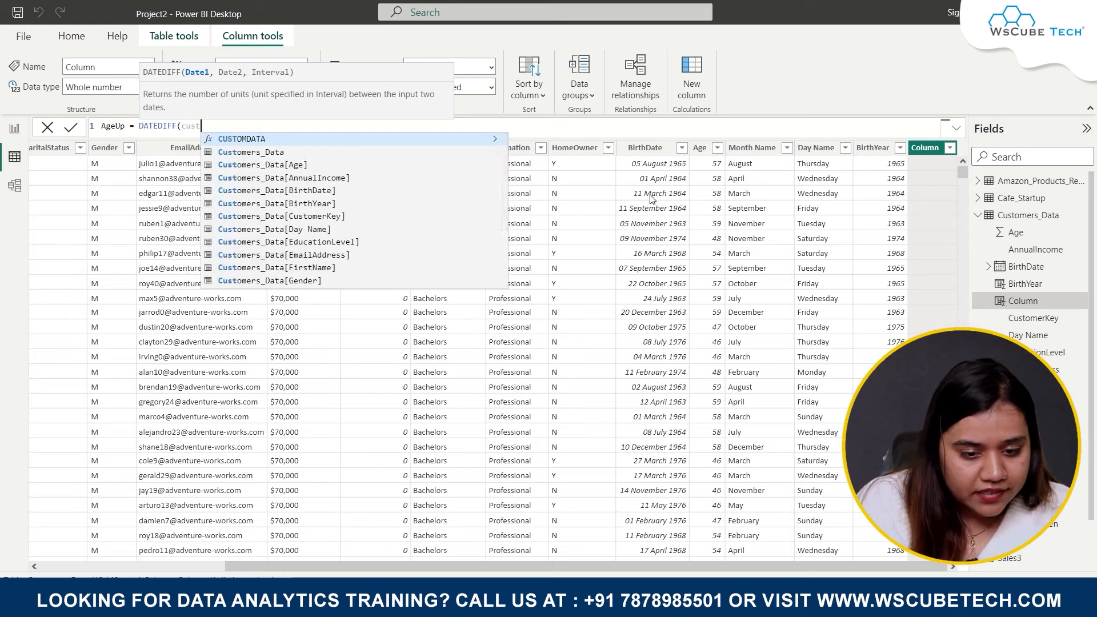
pyautogui.click(309, 191)
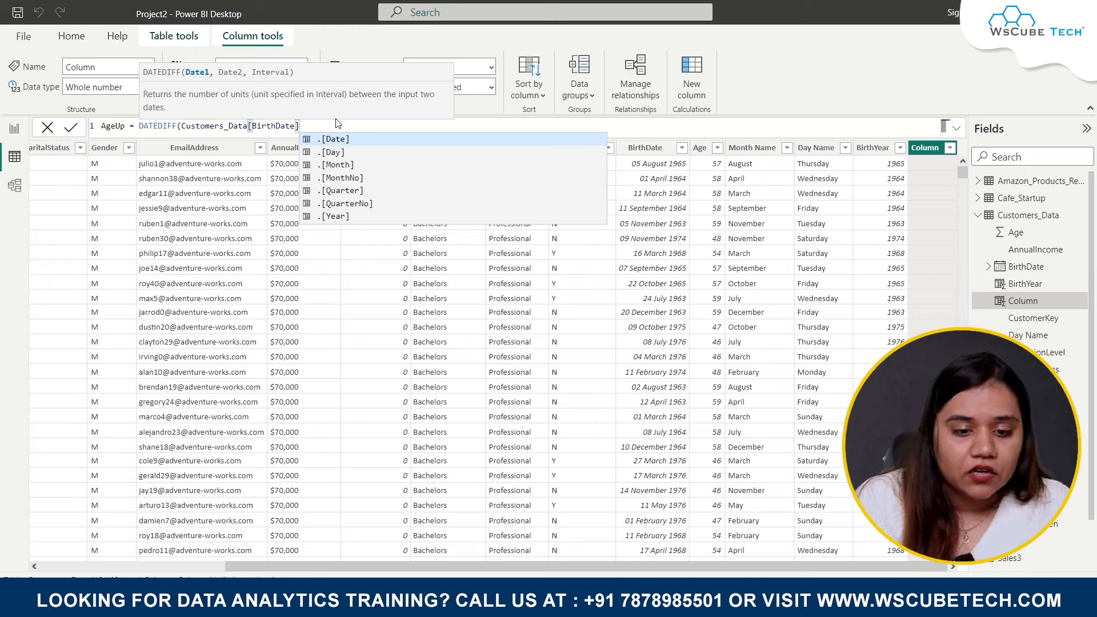
pyautogui.click(336, 139)
pyautogui.write(', TO')
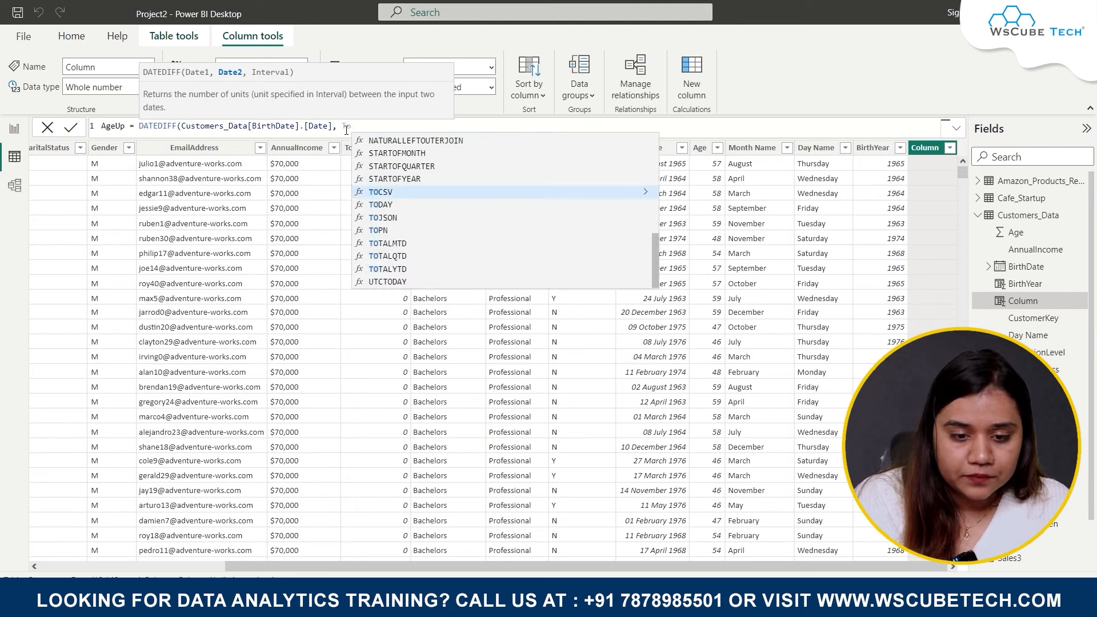
pyautogui.press('Down')
pyautogui.press('Tab')
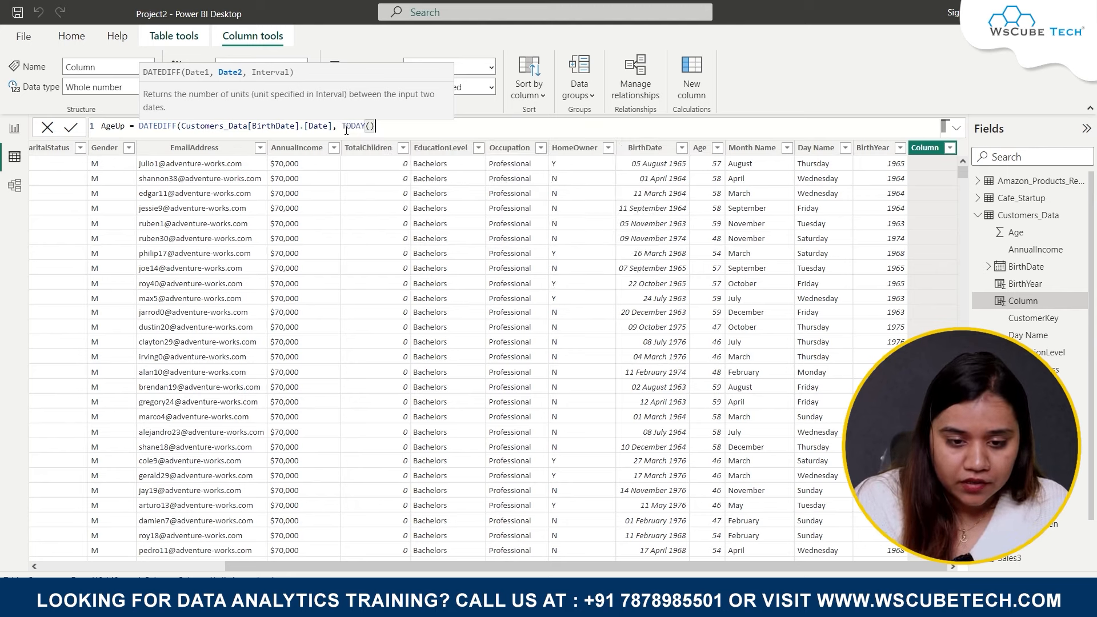
# Step: Complete the AgeUp formula with the YEAR interval, commit it, and compare the Age and AgeUp columns
pyautogui.write('.')
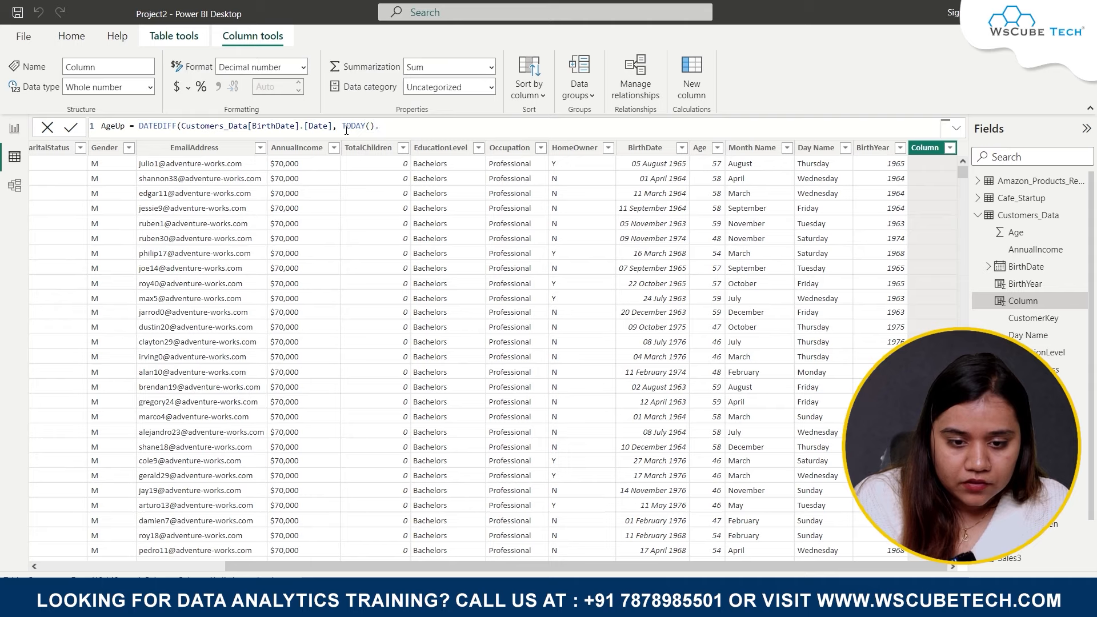
pyautogui.press('BackSpace')
pyautogui.write(',')
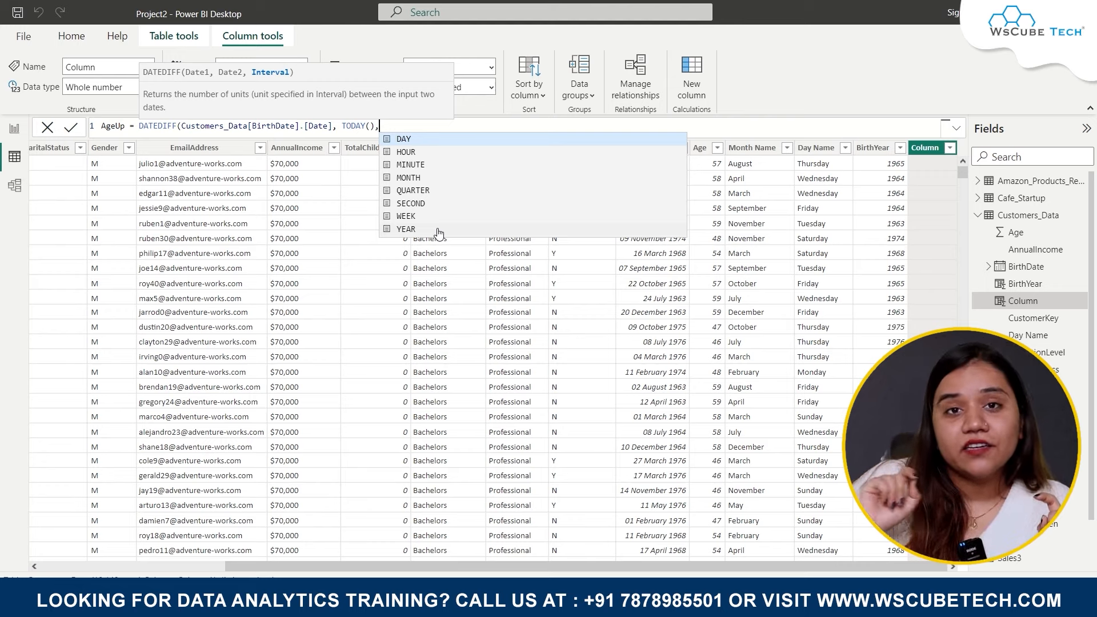
pyautogui.write('YEAR')
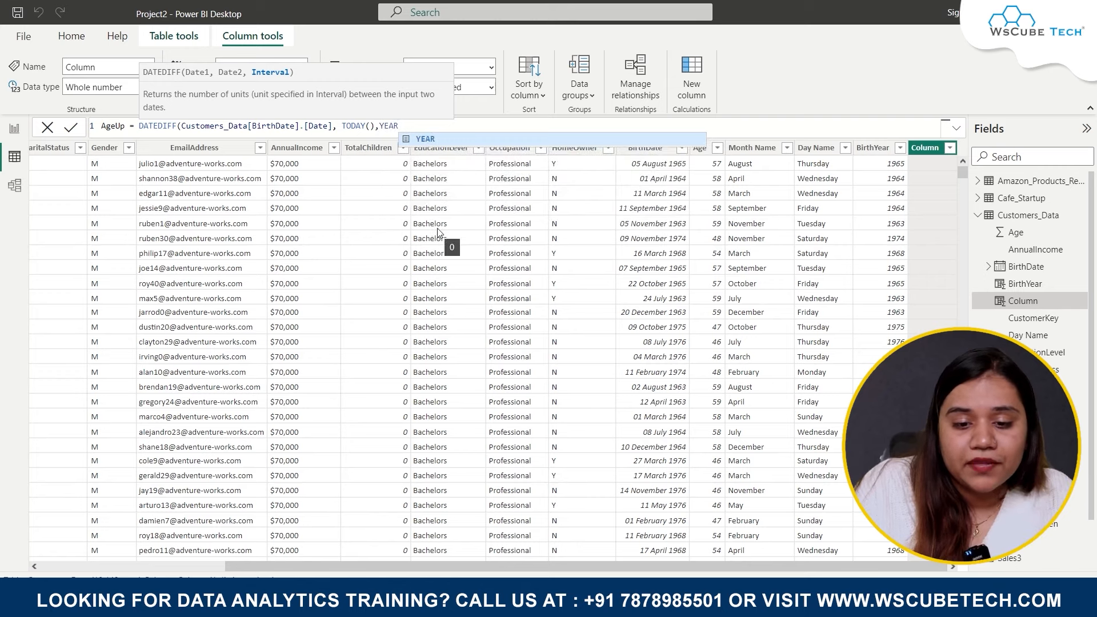
pyautogui.write(')')
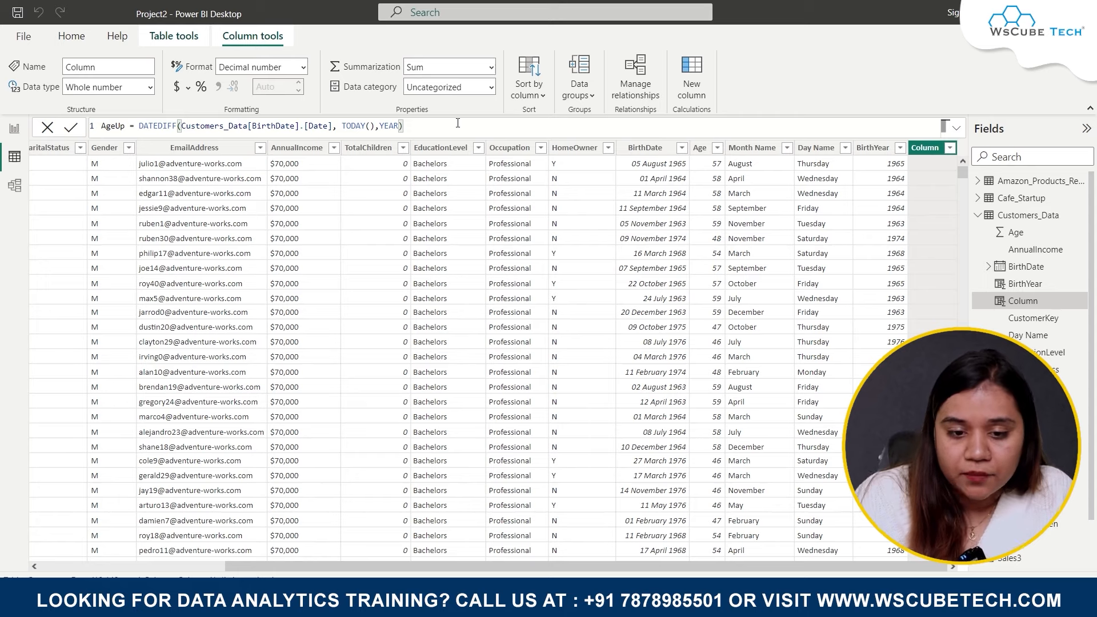
pyautogui.press('Return')
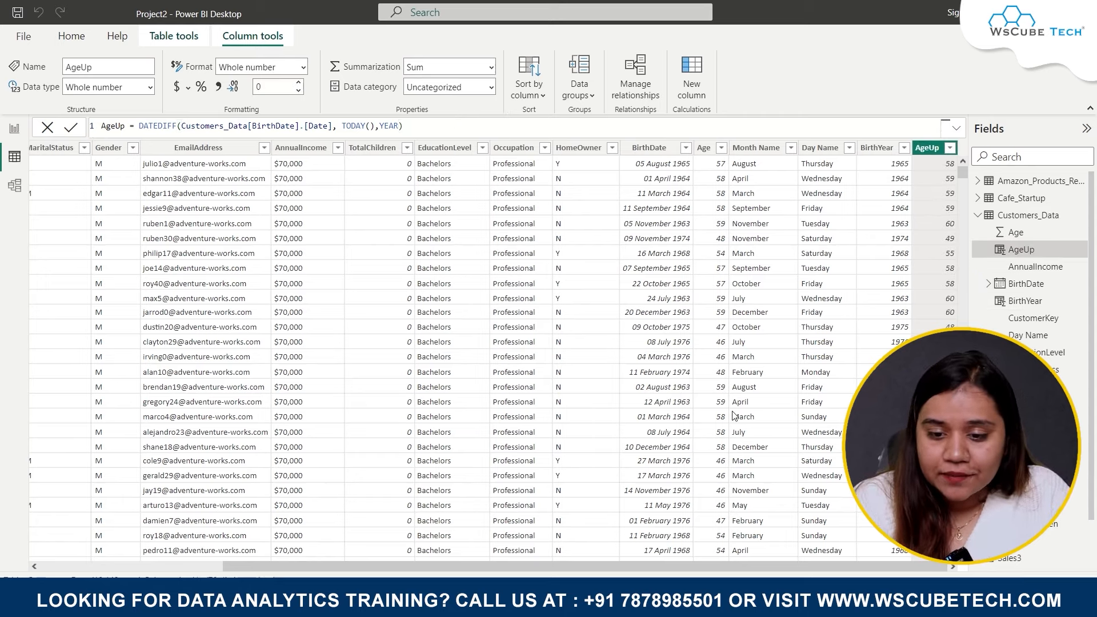
pyautogui.click(717, 169)
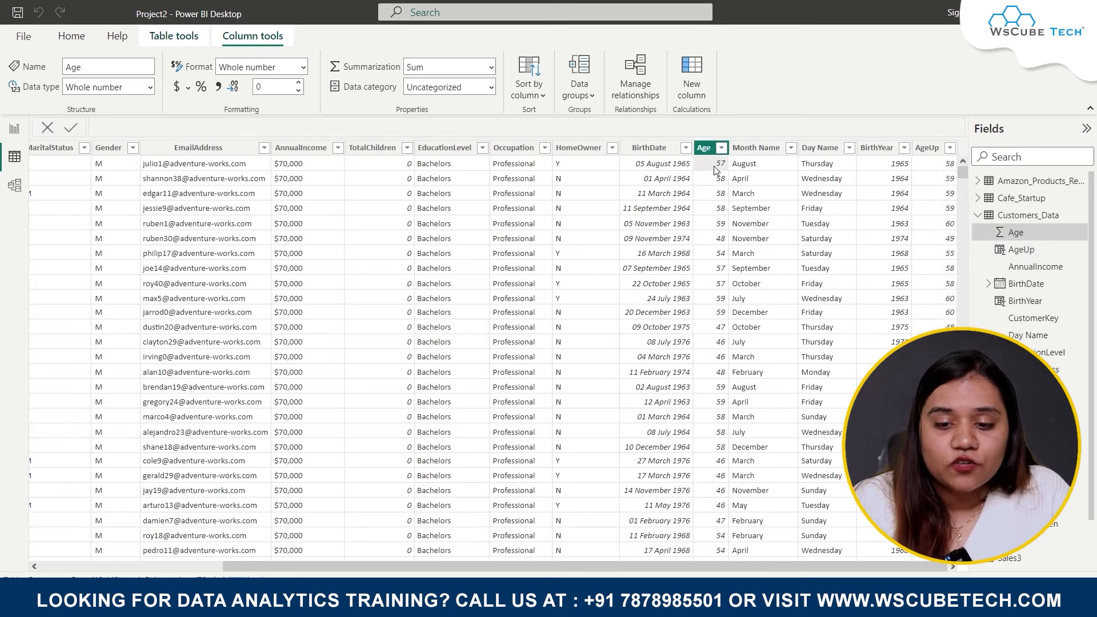
pyautogui.click(932, 171)
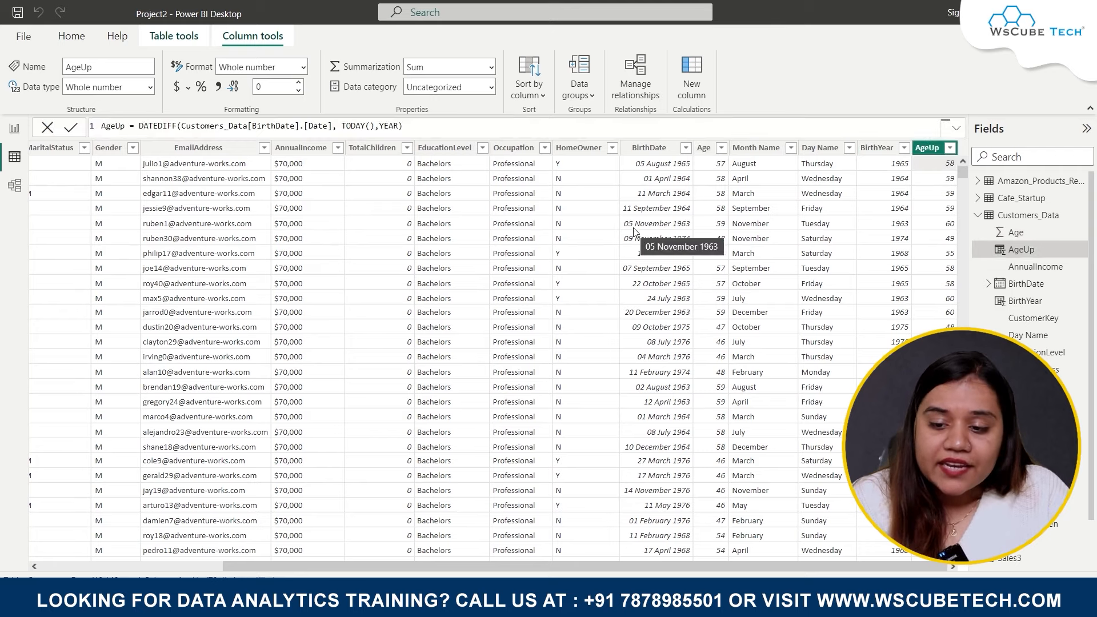
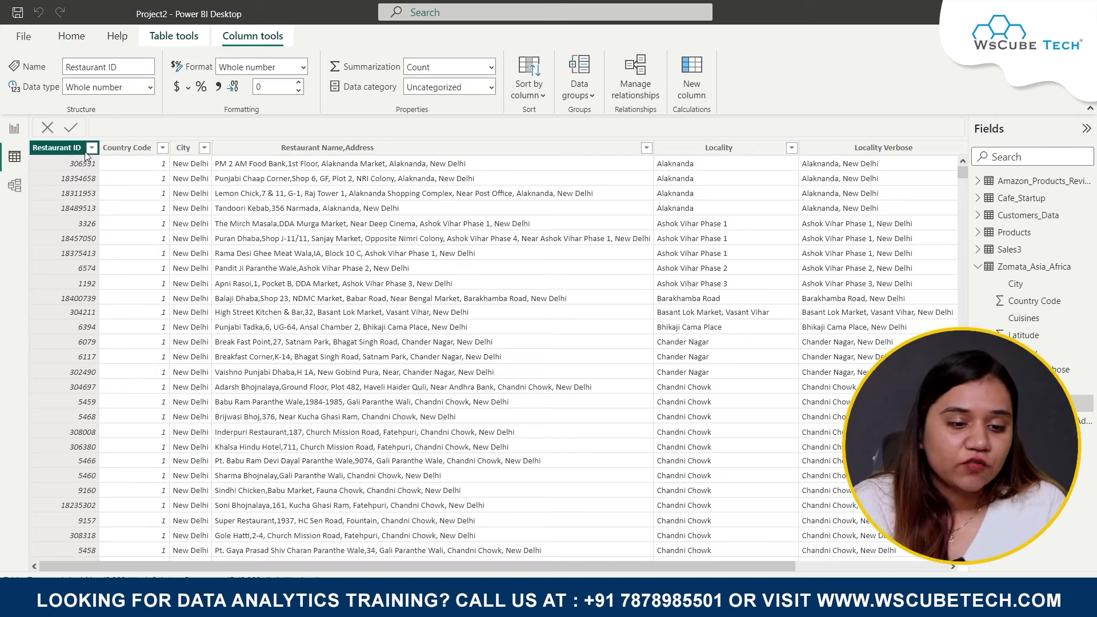
# Step: Create a new calculated column in the Zomata_Asia_Africa table and clear its default formula text
pyautogui.rightClick(63, 155)
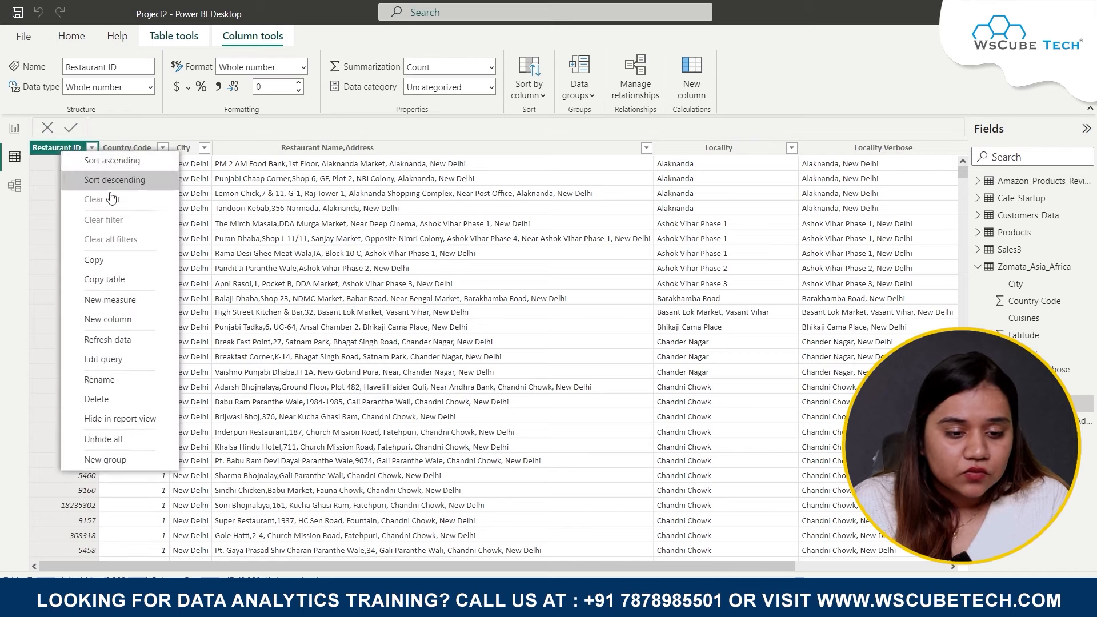
pyautogui.click(137, 325)
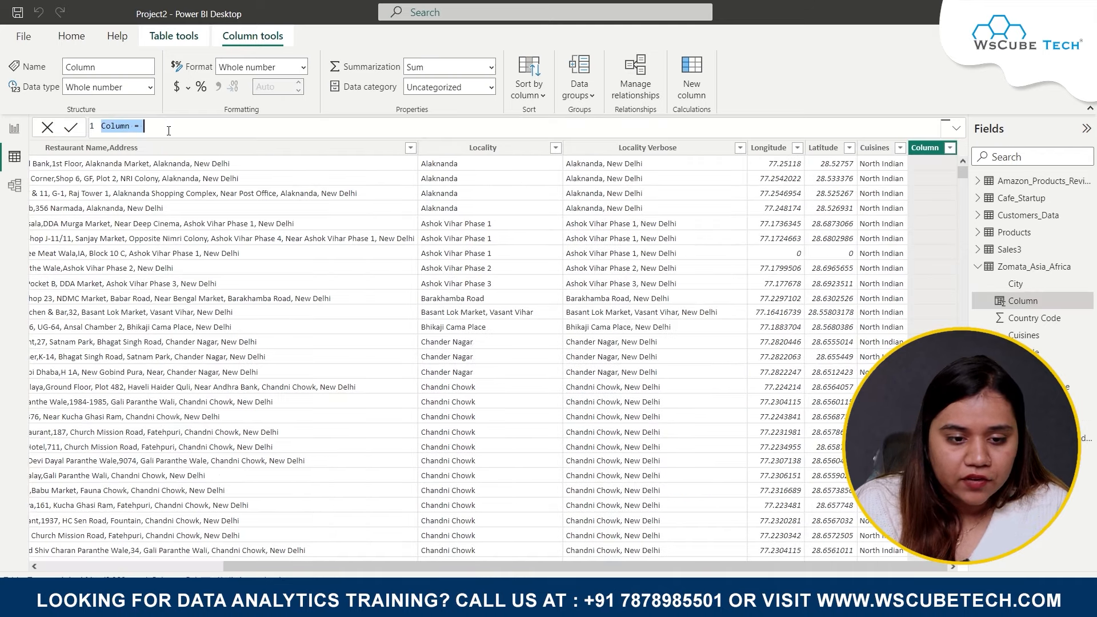
pyautogui.click(169, 131)
pyautogui.press('BackSpace')
pyautogui.press('BackSpace')
pyautogui.press('BackSpace')
pyautogui.press('BackSpace')
pyautogui.press('BackSpace')
pyautogui.press('BackSpace')
pyautogui.press('BackSpace')
pyautogui.press('BackSpace')
pyautogui.press('BackSpace')
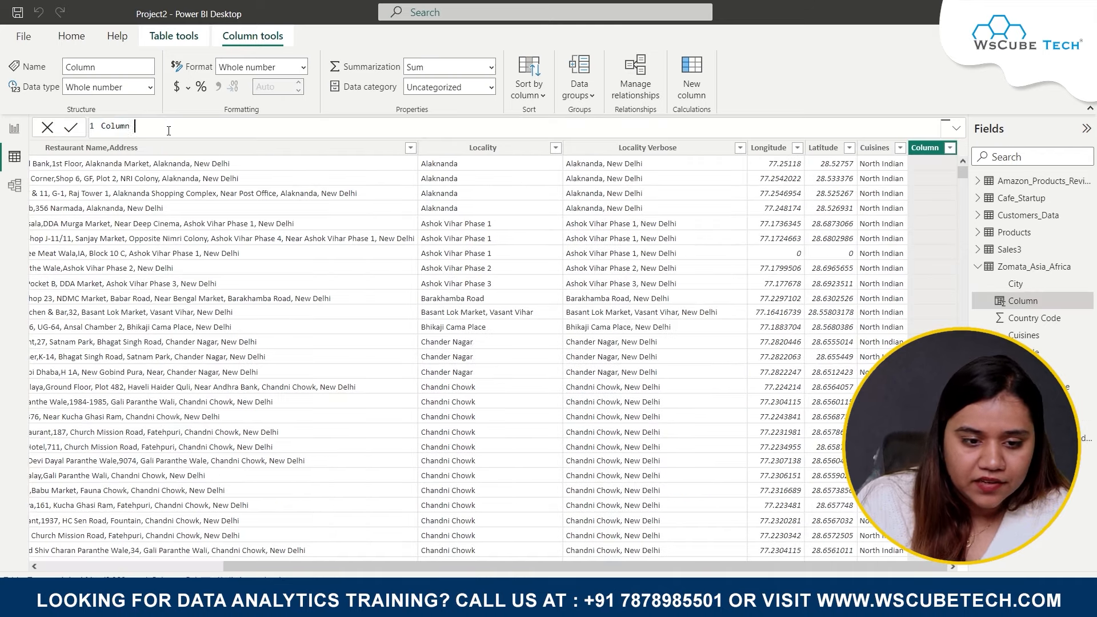
# Step: Name the new calculated column Digit Count of ID, followed by an equals sign in its formula
pyautogui.write('digit')
pyautogui.press('BackSpace')
pyautogui.press('BackSpace')
pyautogui.press('BackSpace')
pyautogui.press('BackSpace')
pyautogui.press('BackSpace')
pyautogui.write('De')
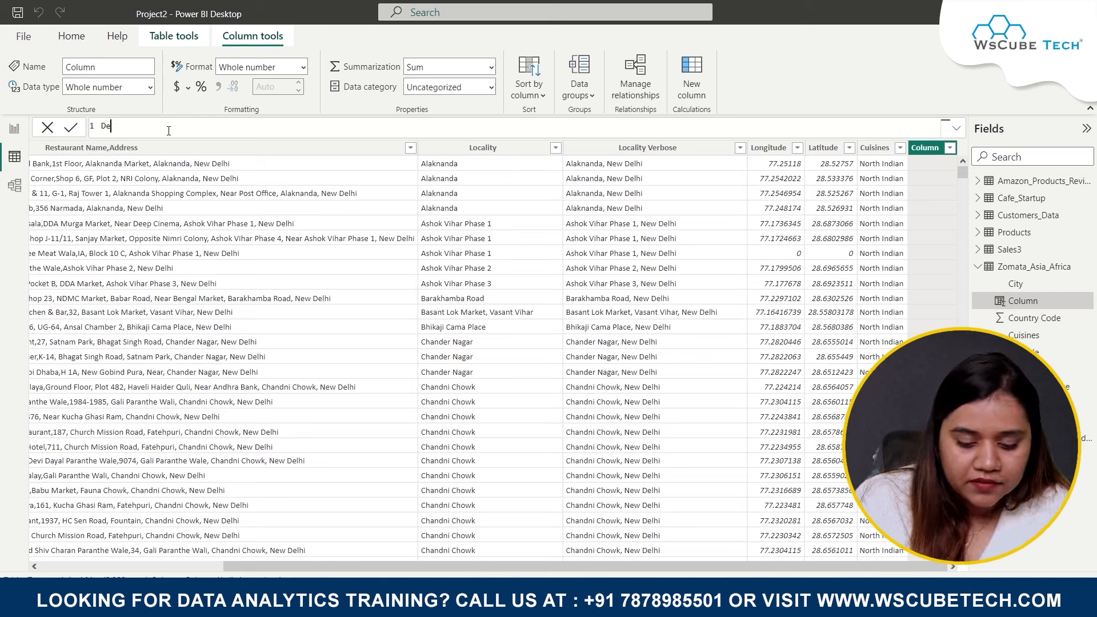
pyautogui.press('BackSpace')
pyautogui.write('igit Co')
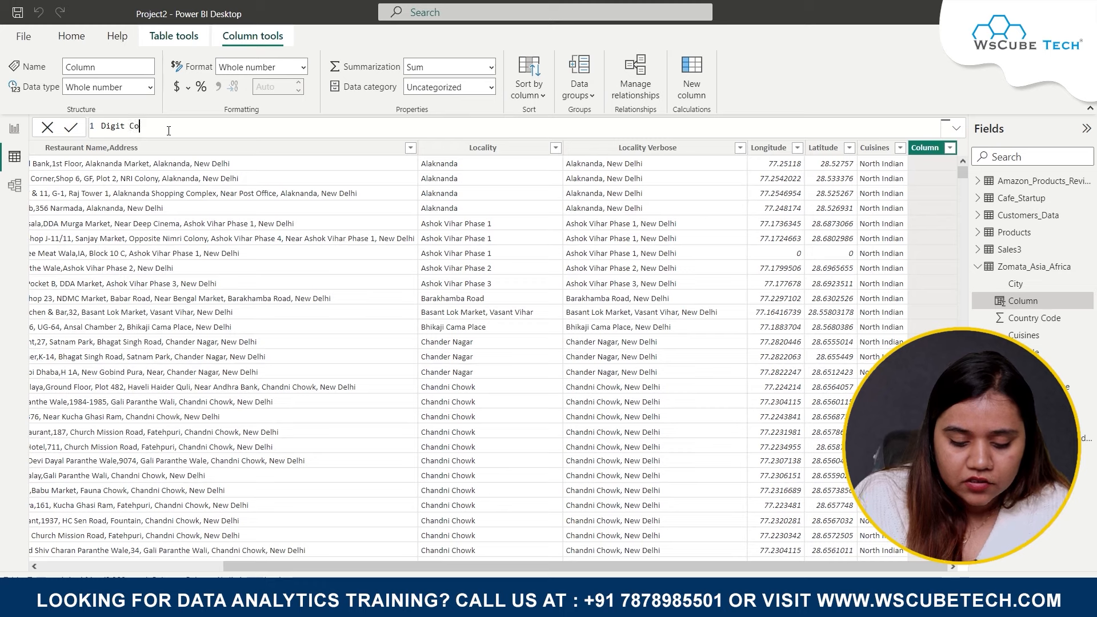
pyautogui.write('unt')
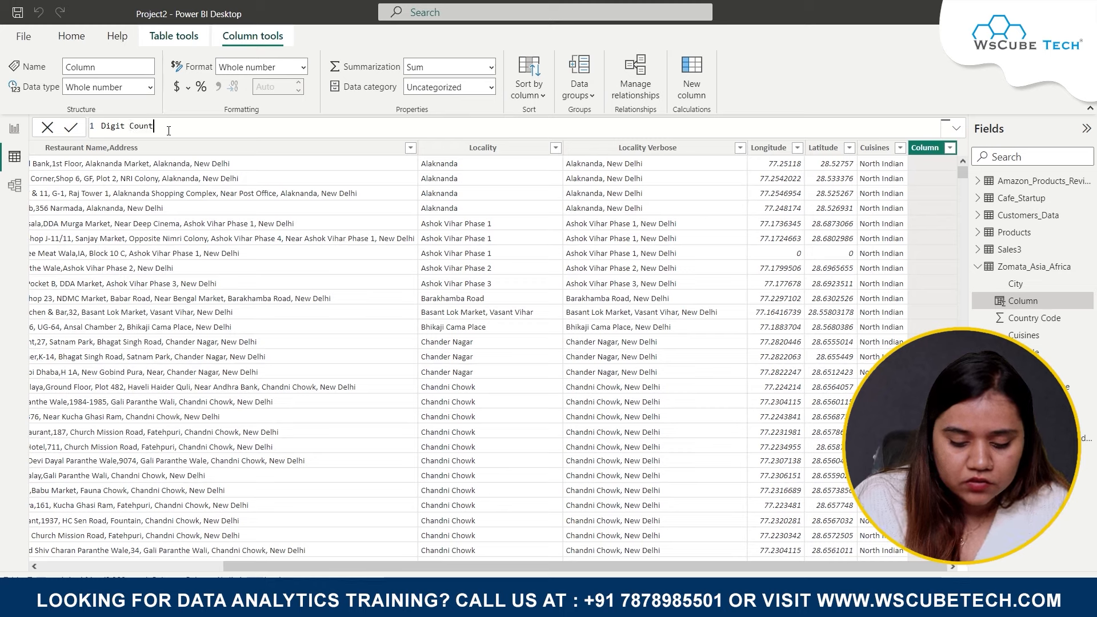
pyautogui.write(' of ID')
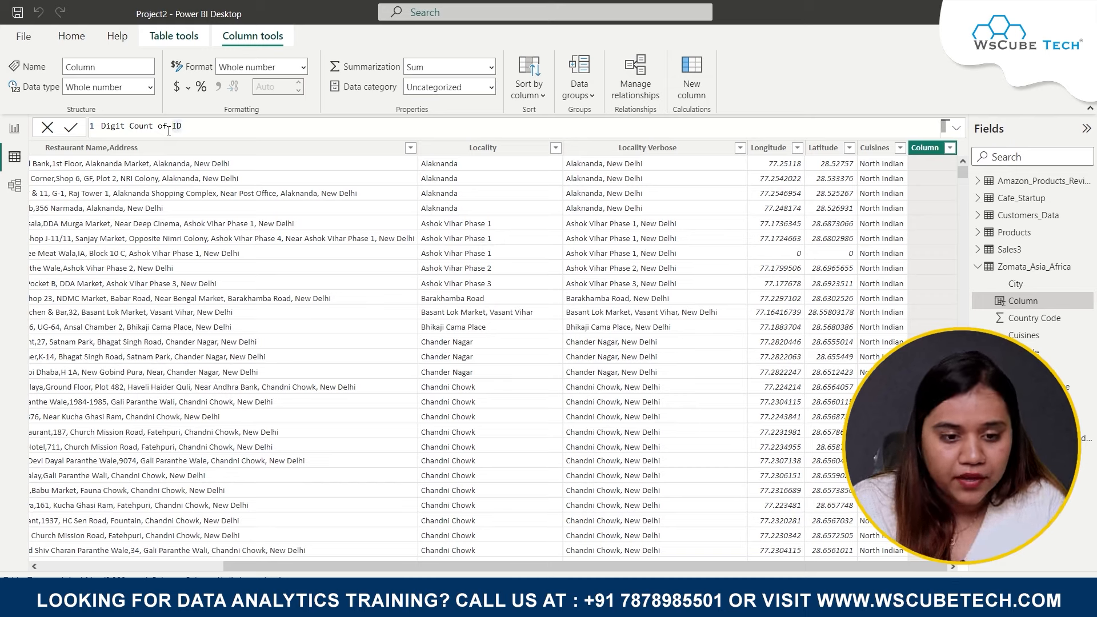
pyautogui.write('=')
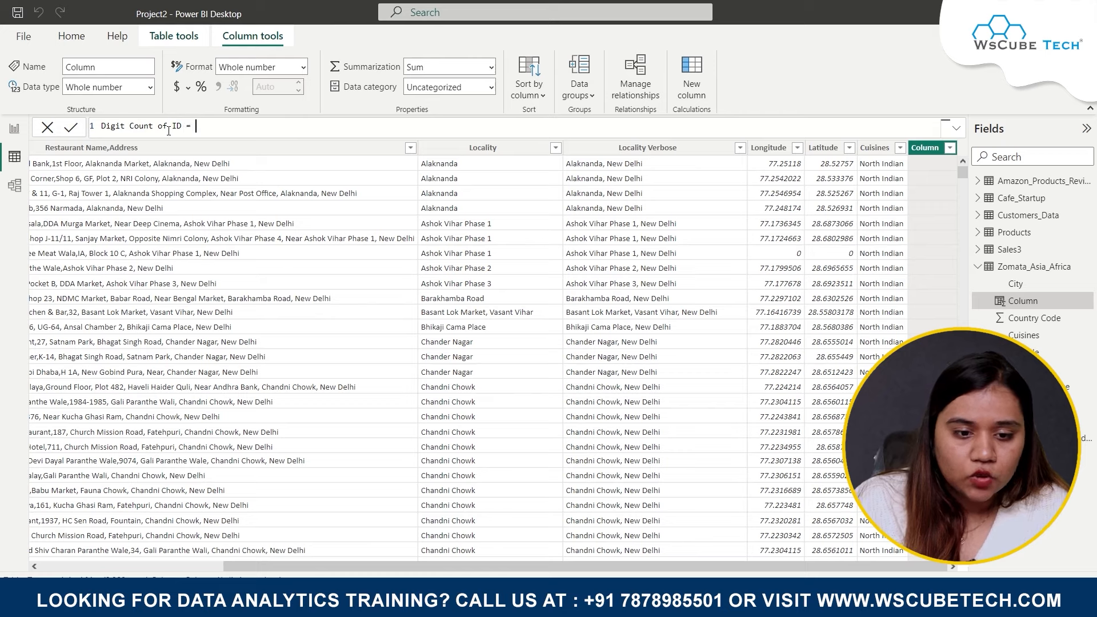
# Step: Insert the LEN function into the Digit Count of ID formula
pyautogui.write(' L')
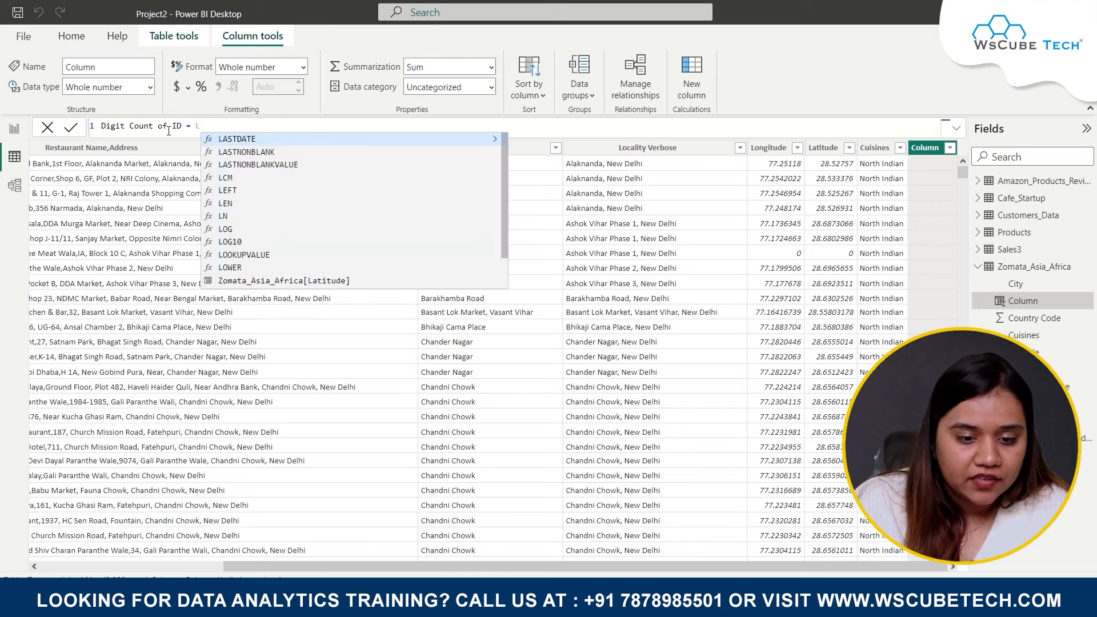
pyautogui.press('Down')
pyautogui.press('Down')
pyautogui.press('Down')
pyautogui.press('Down')
pyautogui.press('Down')
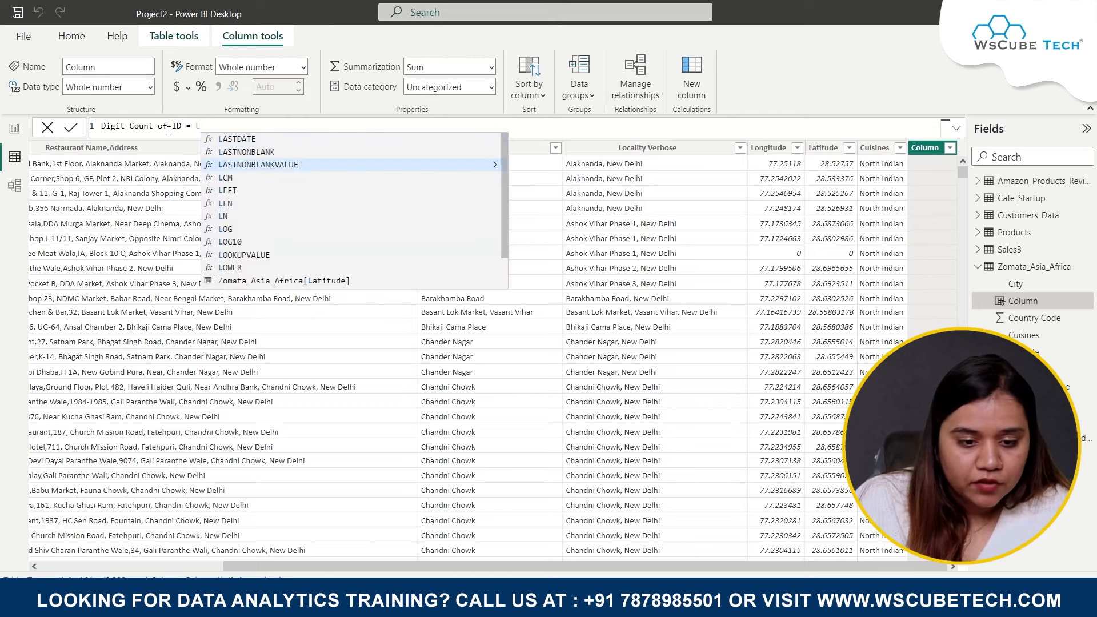
pyautogui.press('Tab')
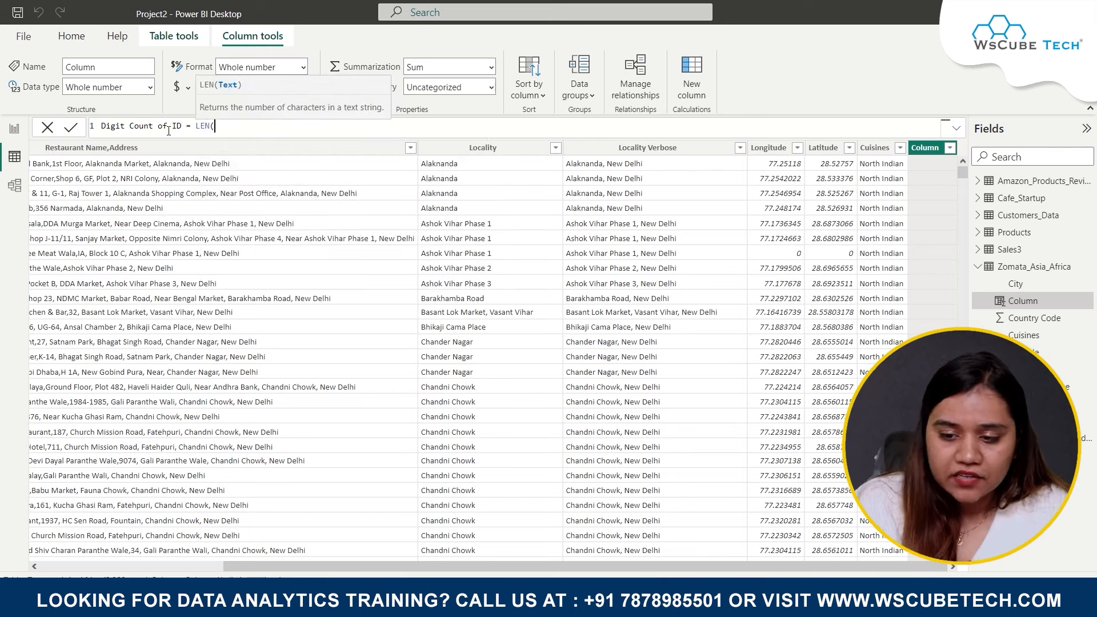
# Step: Give LEN the argument Zomata_Asia_Africa[Restaurant ID], commit the formula, and check the digit counts against the Restaurant ID values
pyautogui.write('rest')
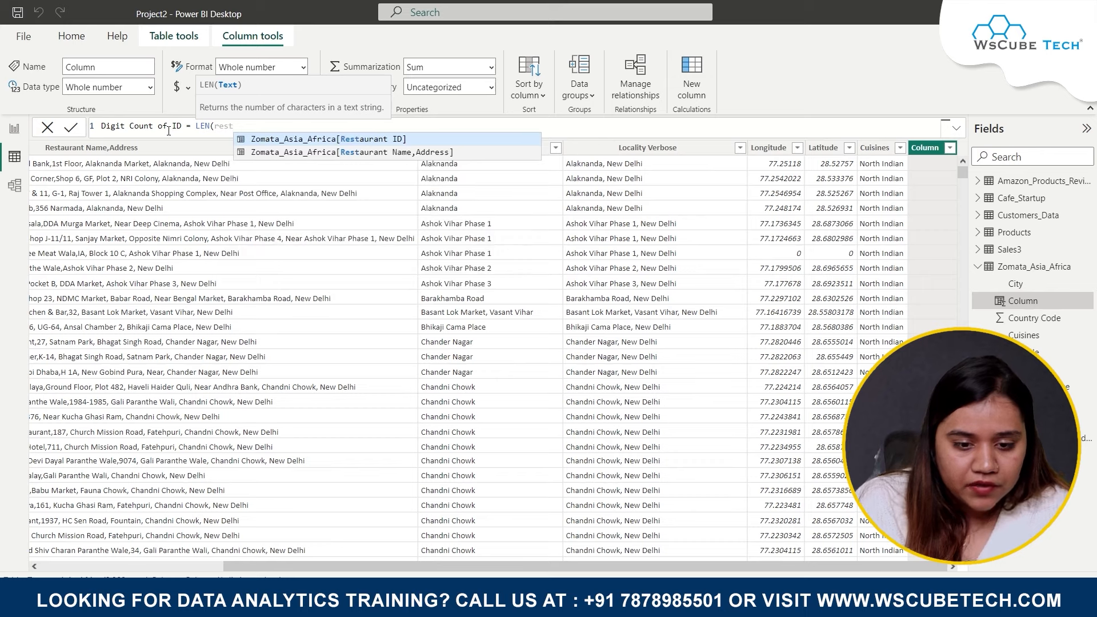
pyautogui.click(303, 140)
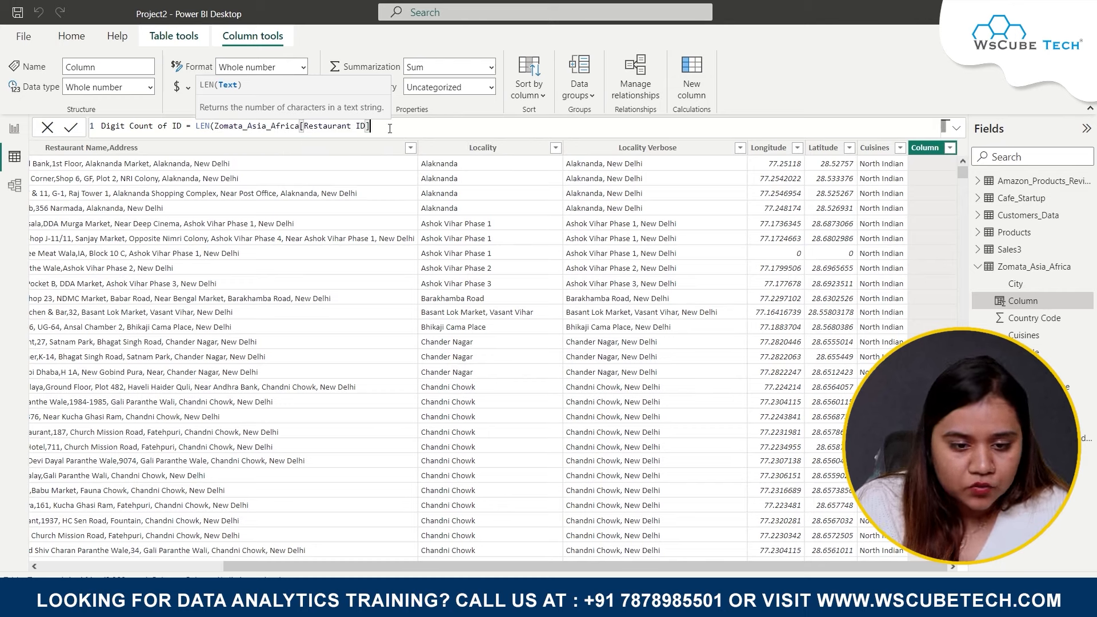
pyautogui.write(')')
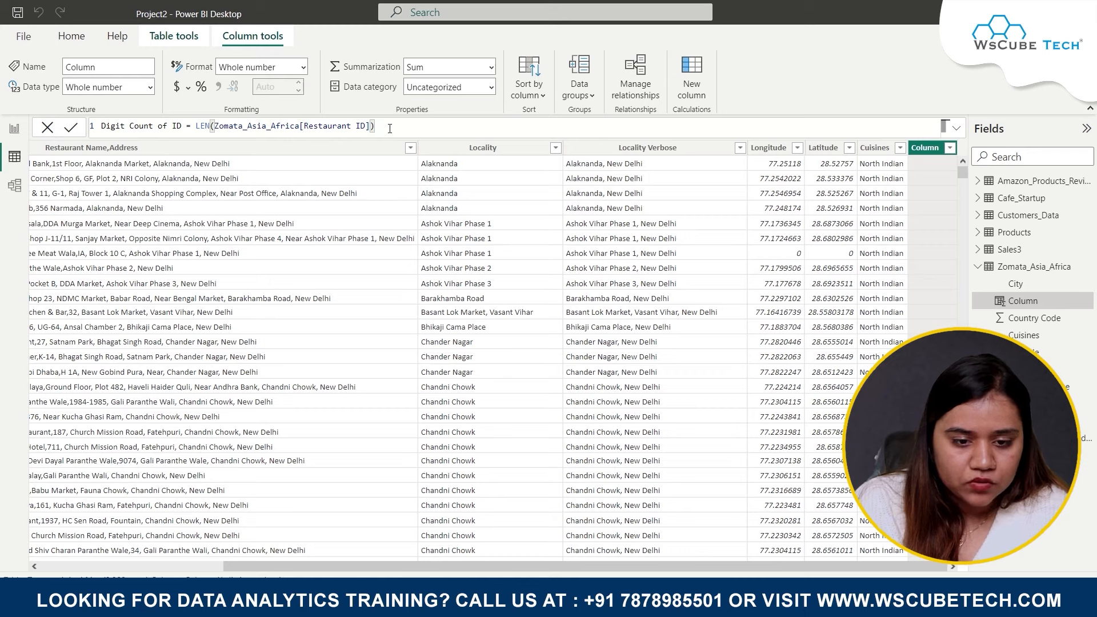
pyautogui.press('Return')
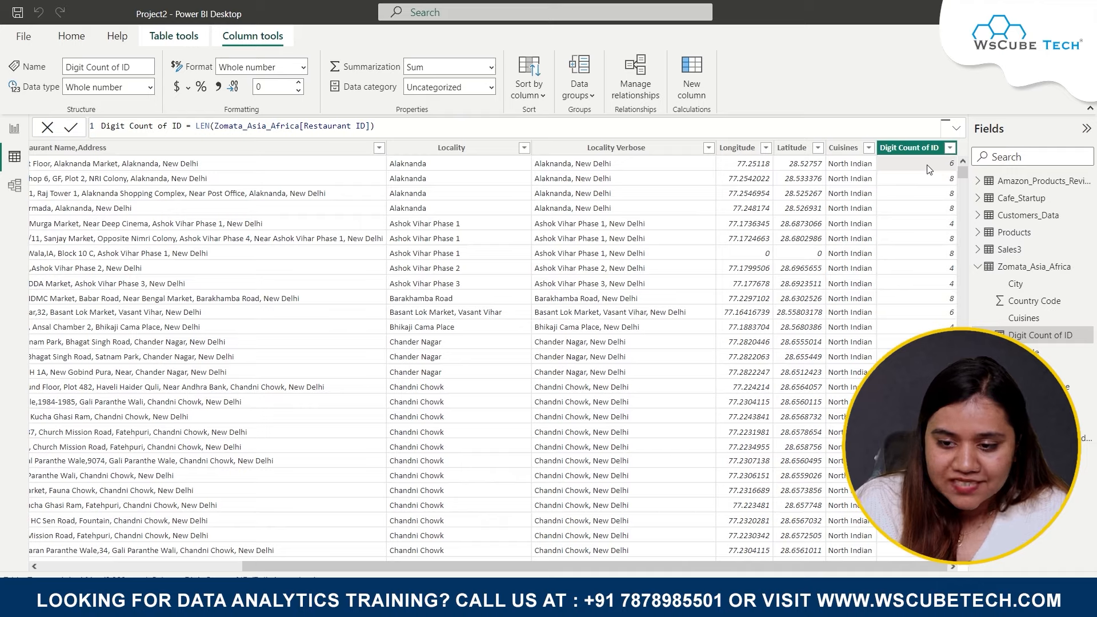
pyautogui.hscroll(-10, 375, 265)
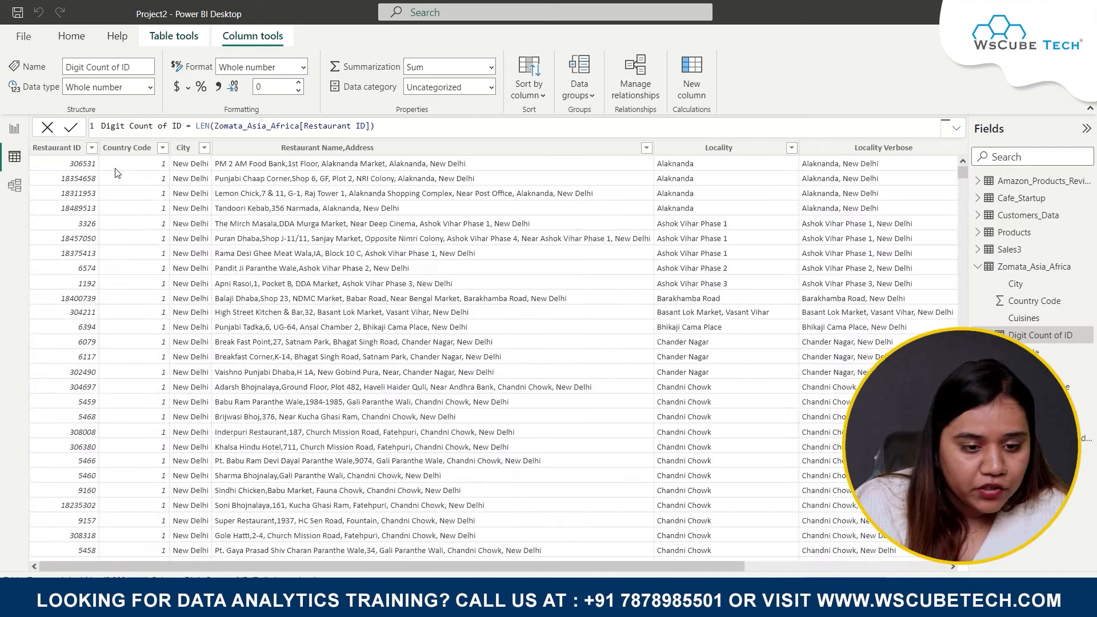
pyautogui.hscroll(10, 119, 171)
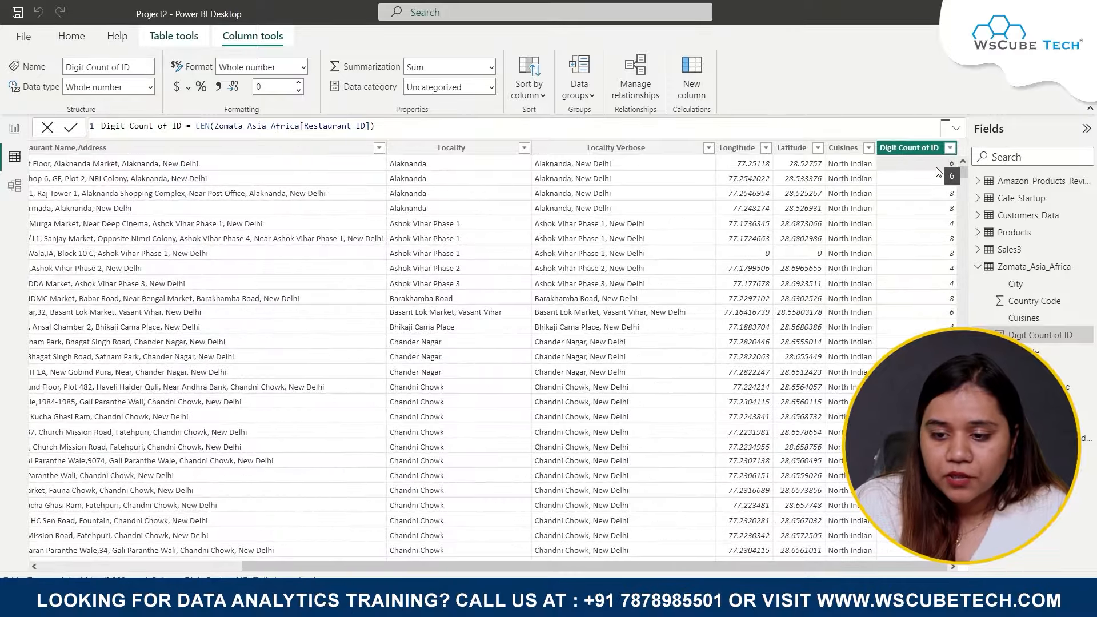
pyautogui.scroll(-10, 925, 330)
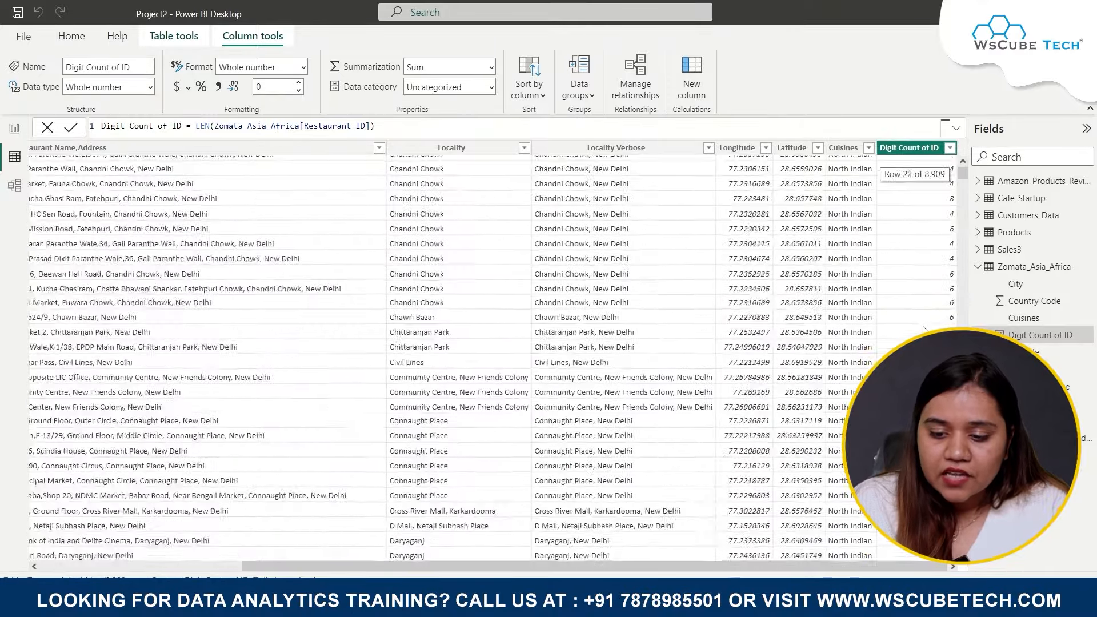
pyautogui.scroll(10, 924, 330)
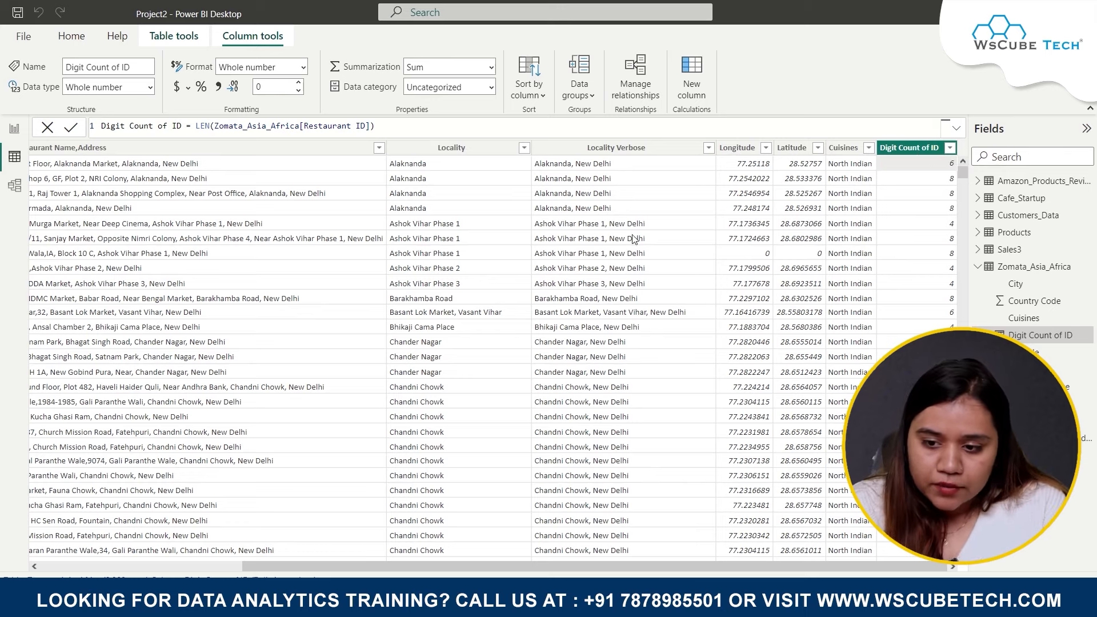
# Step: Create a new calculated column in the Customers_Data table and clear its default formula text
pyautogui.click(1023, 217)
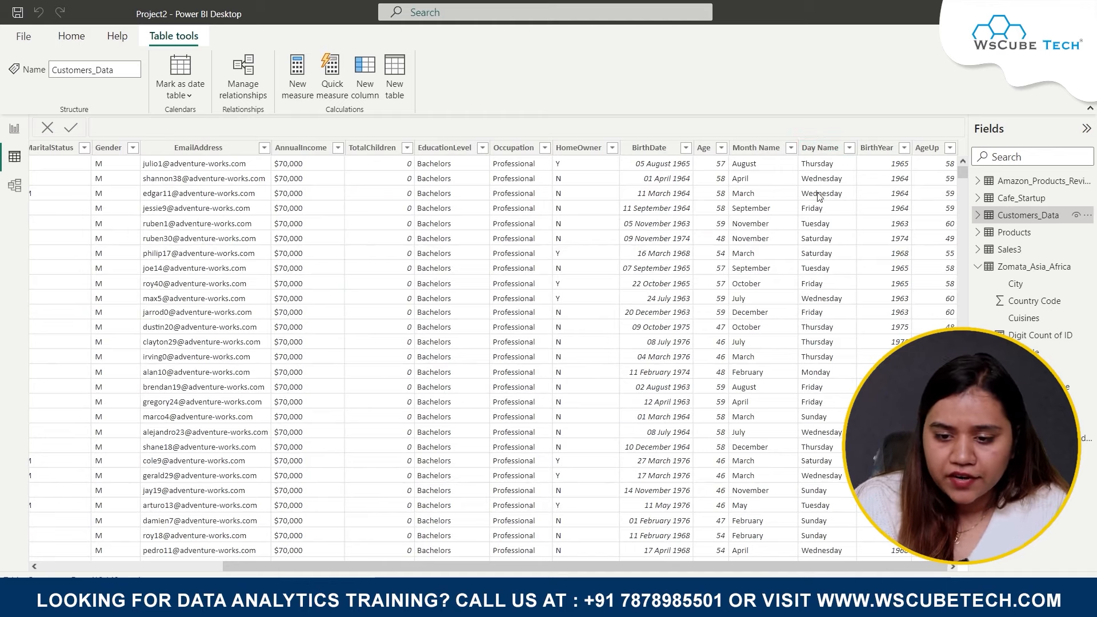
pyautogui.click(818, 149)
pyautogui.rightClick(818, 150)
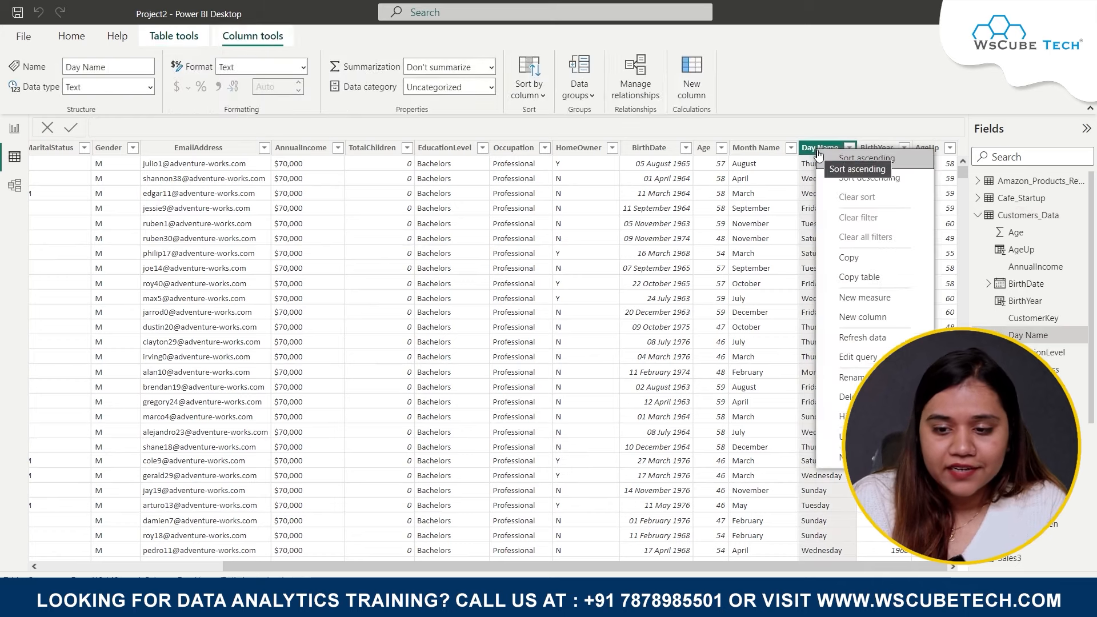
pyautogui.click(863, 317)
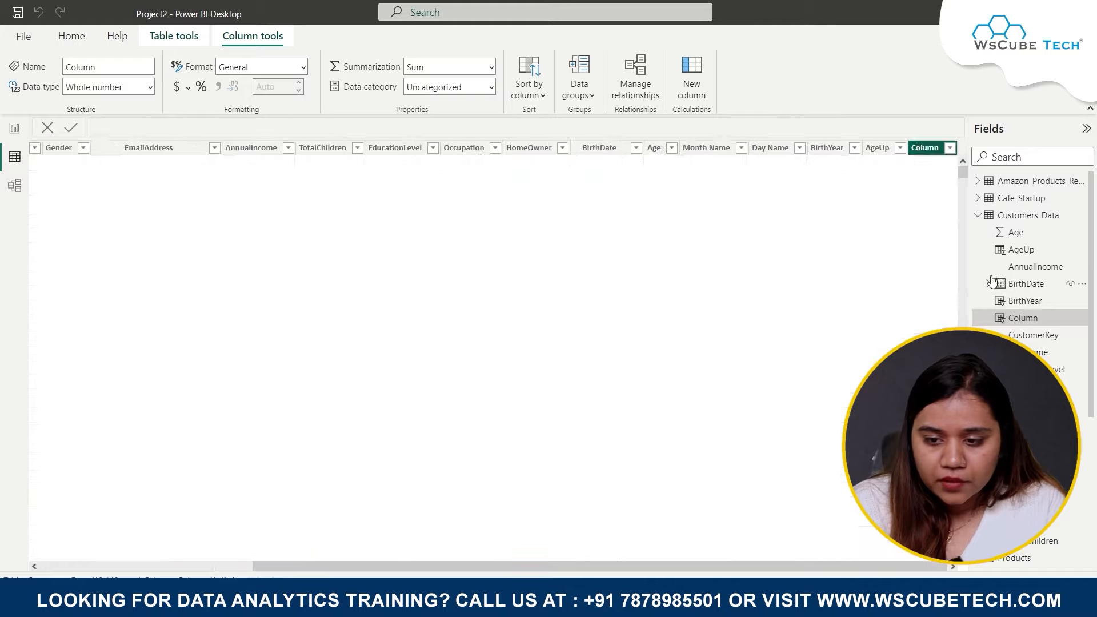
pyautogui.press('BackSpace')
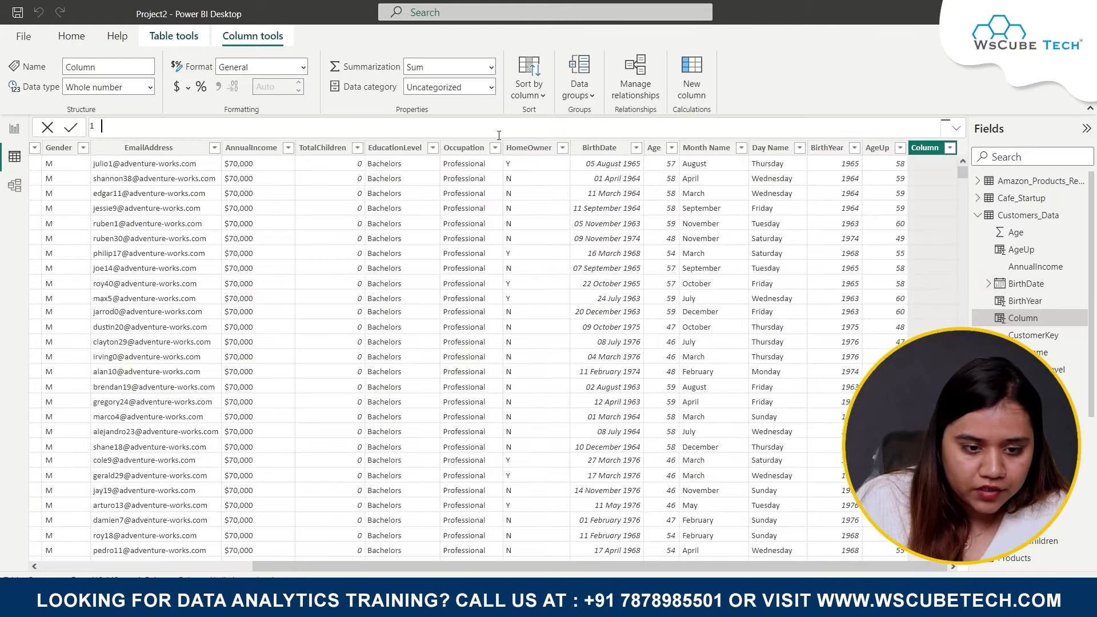
# Step: Name the new Customers_Data column short Day and start its formula with the LEFT function
pyautogui.write('short ')
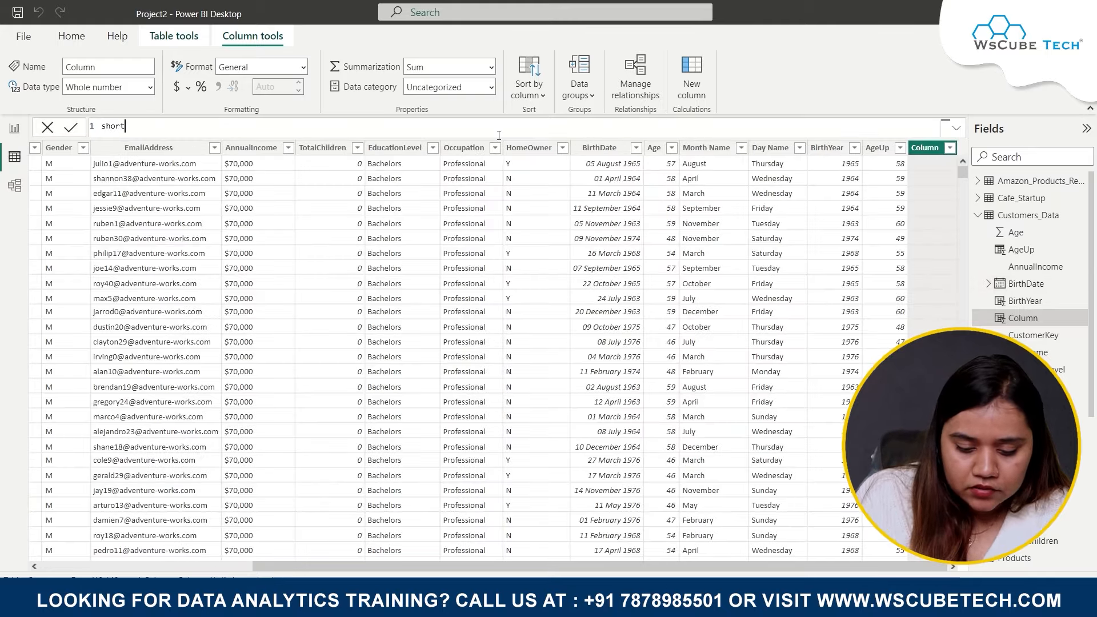
pyautogui.write('Day =')
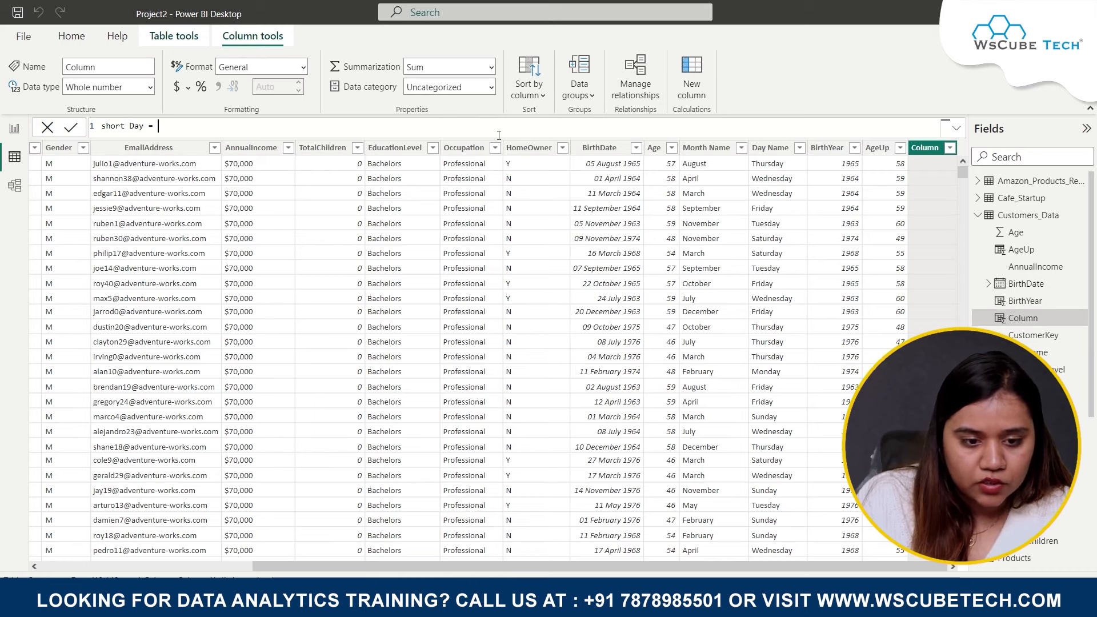
pyautogui.write(' L')
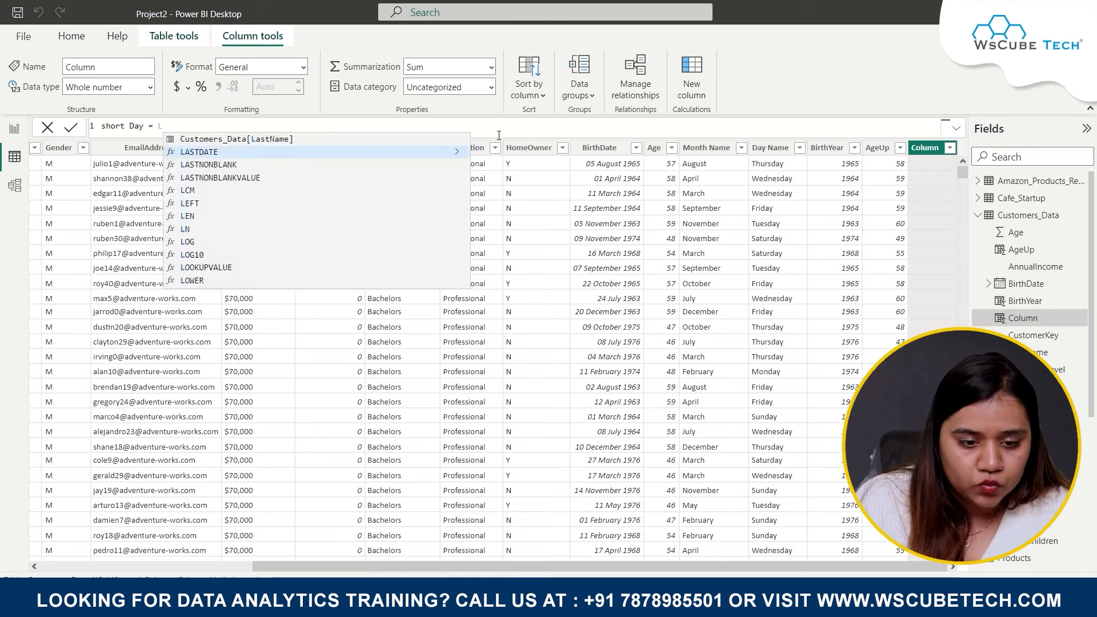
pyautogui.write('EFT(')
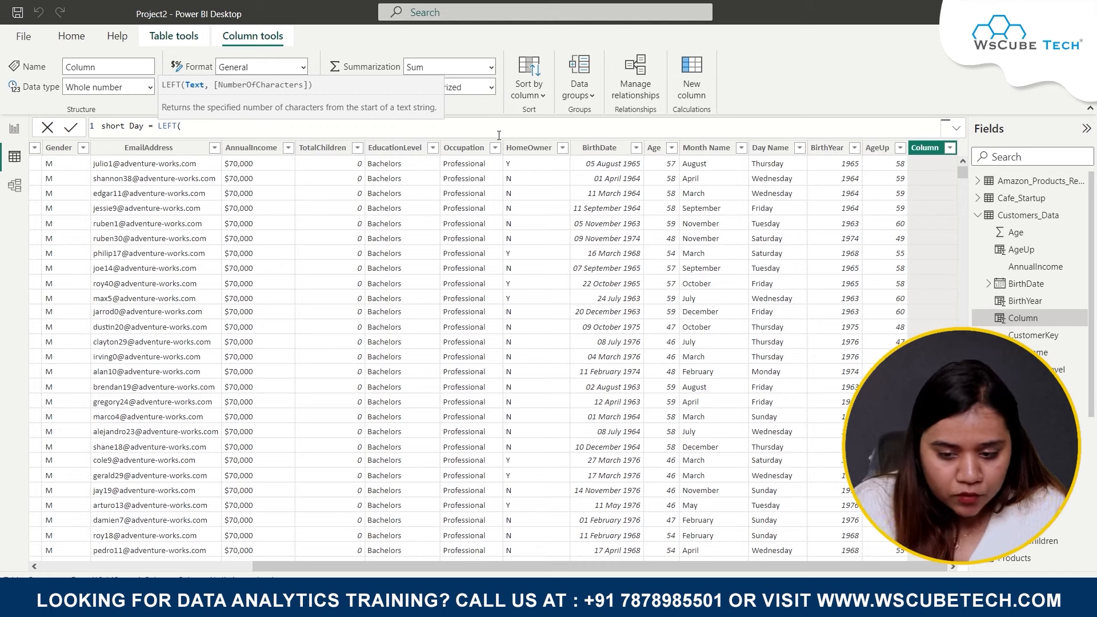
# Step: Give LEFT the arguments Customers_Data[Day Name] and 3, commit the short Day formula, and check the resulting day abbreviations
pyautogui.write('Day')
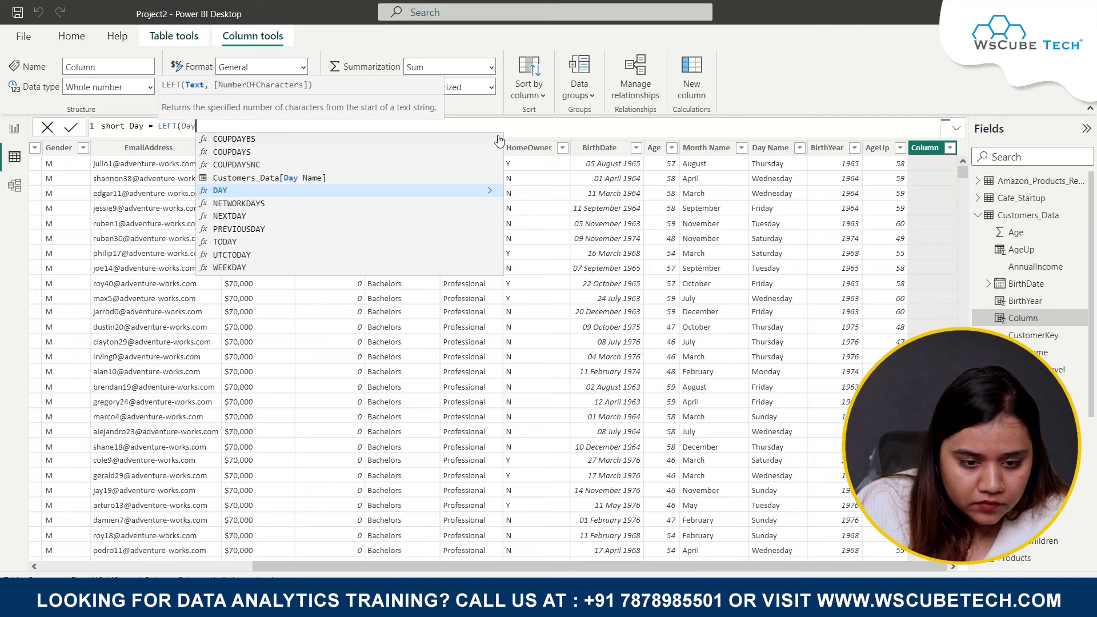
pyautogui.click(372, 178)
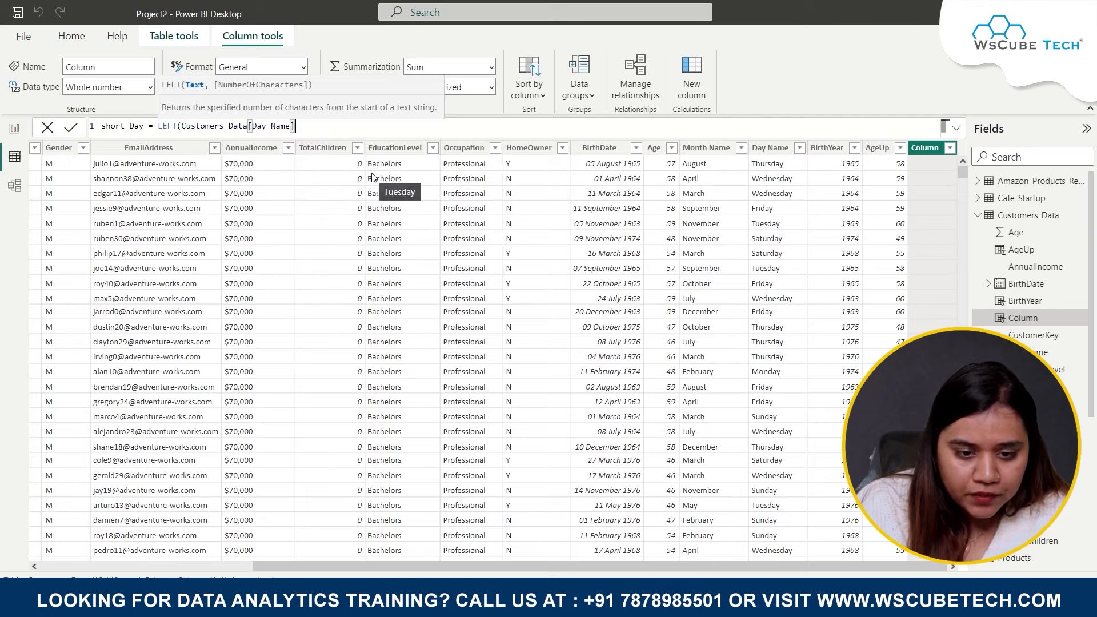
pyautogui.write(',')
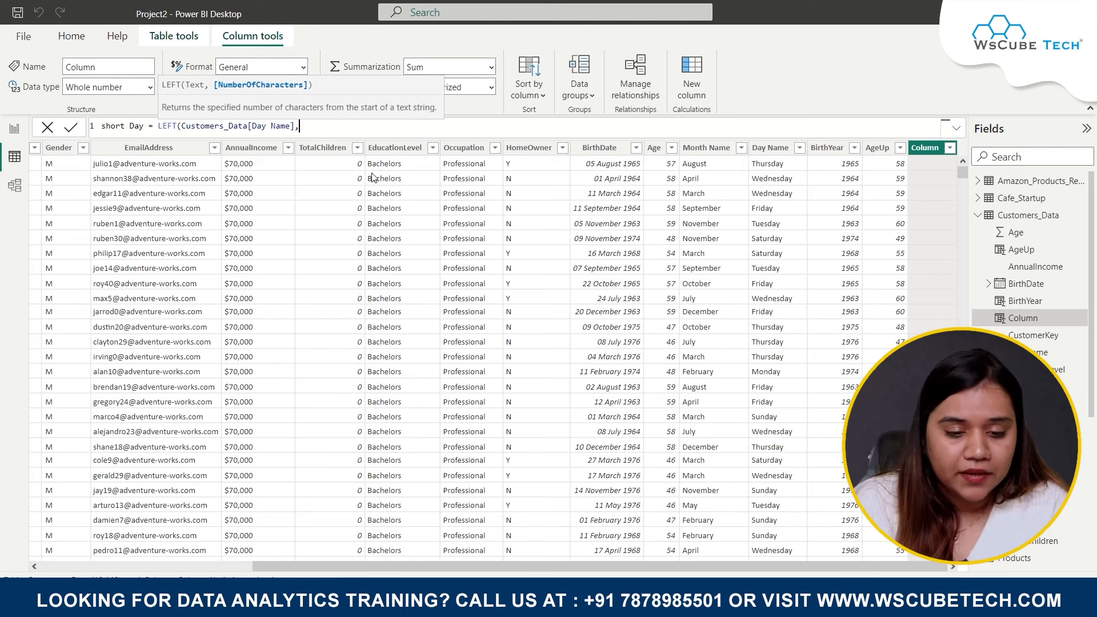
pyautogui.write('3)')
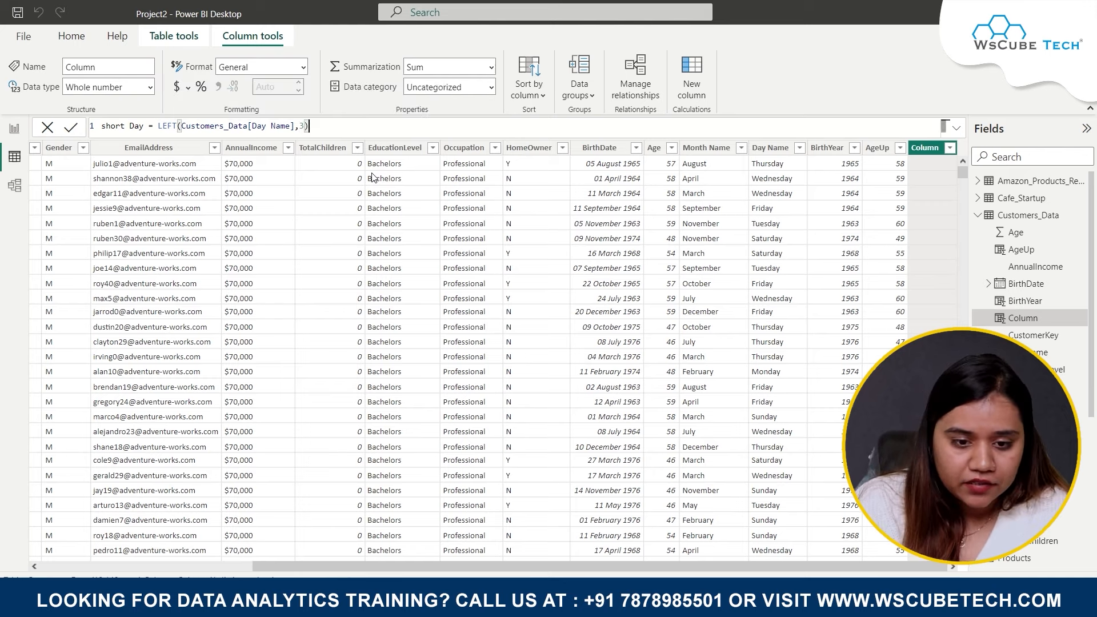
pyautogui.press('Return')
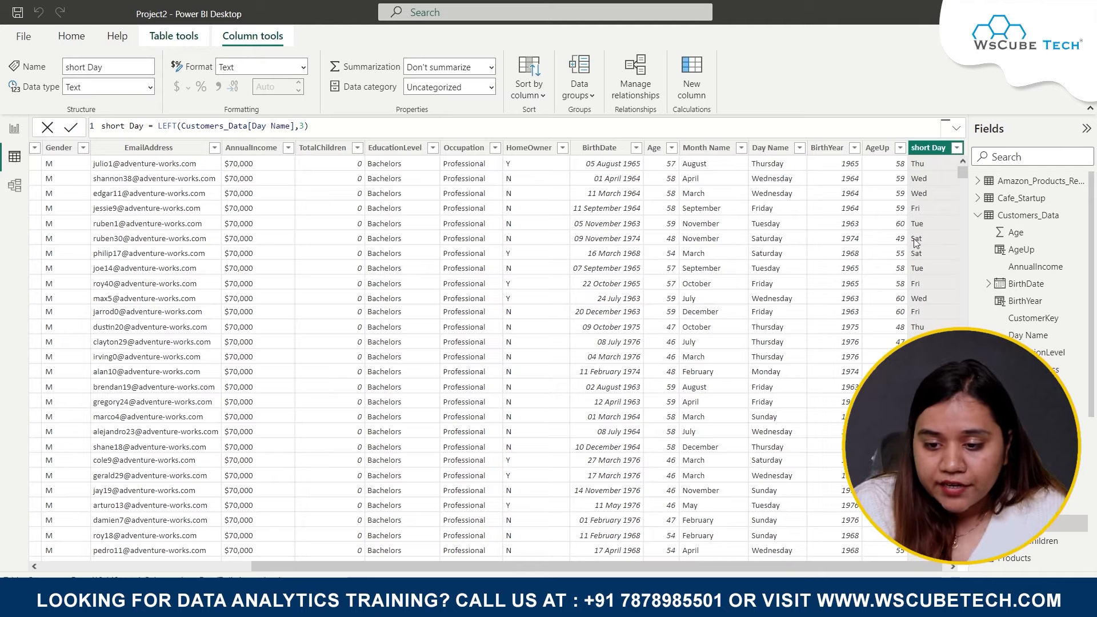
pyautogui.scroll(-4, 914, 229)
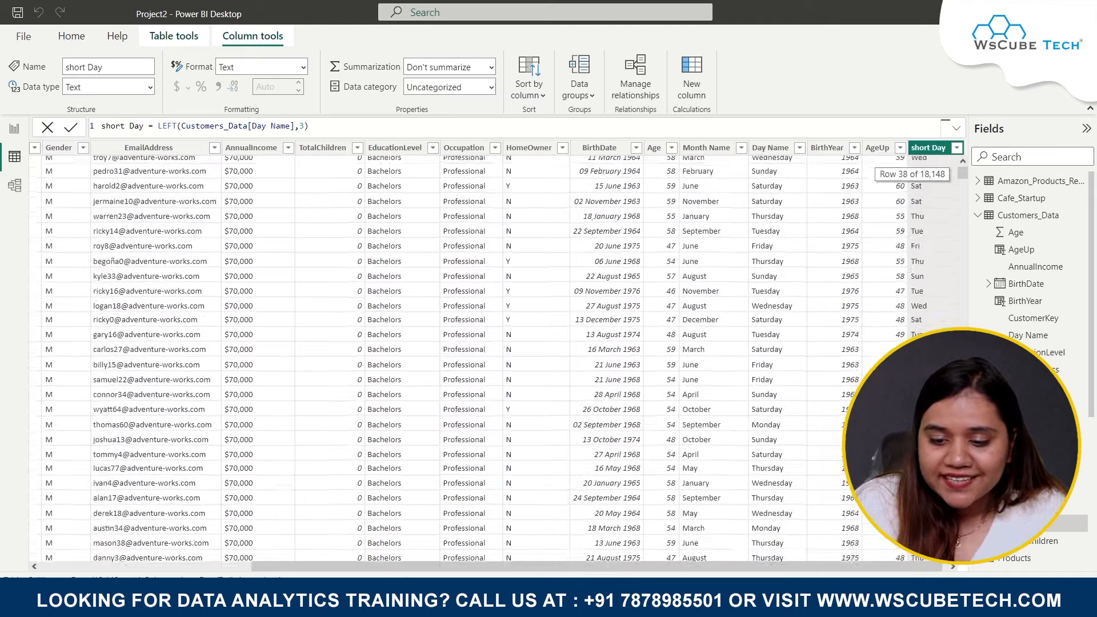
pyautogui.scroll(4, 718, 225)
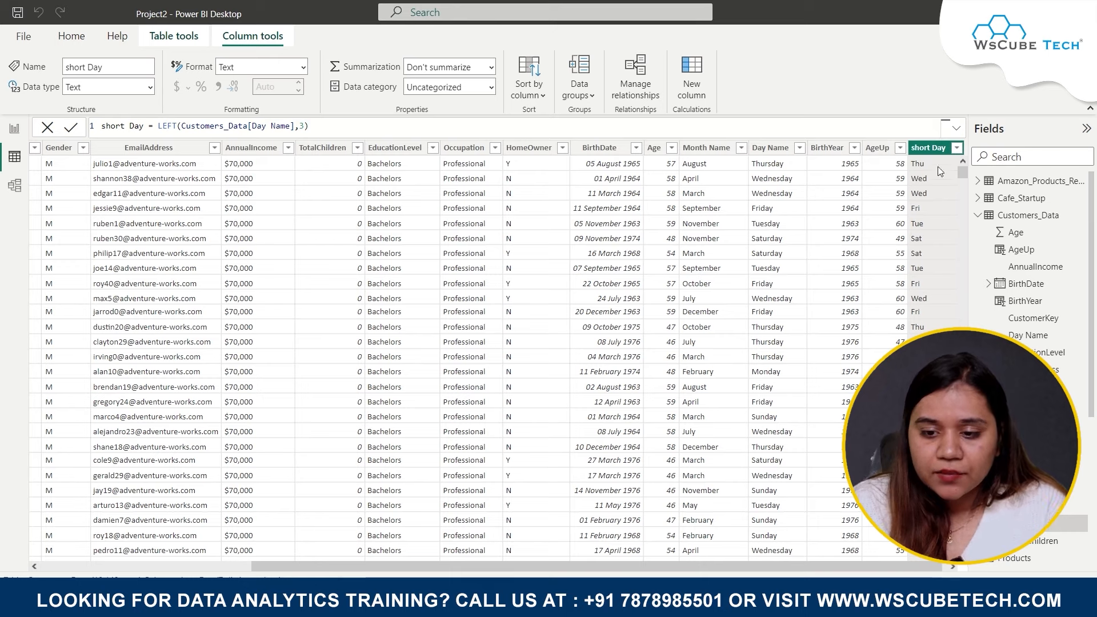
# Step: Wrap the LEFT expression in the short Day formula in the LOWER function and commit it
pyautogui.click(158, 128)
pyautogui.write('LO')
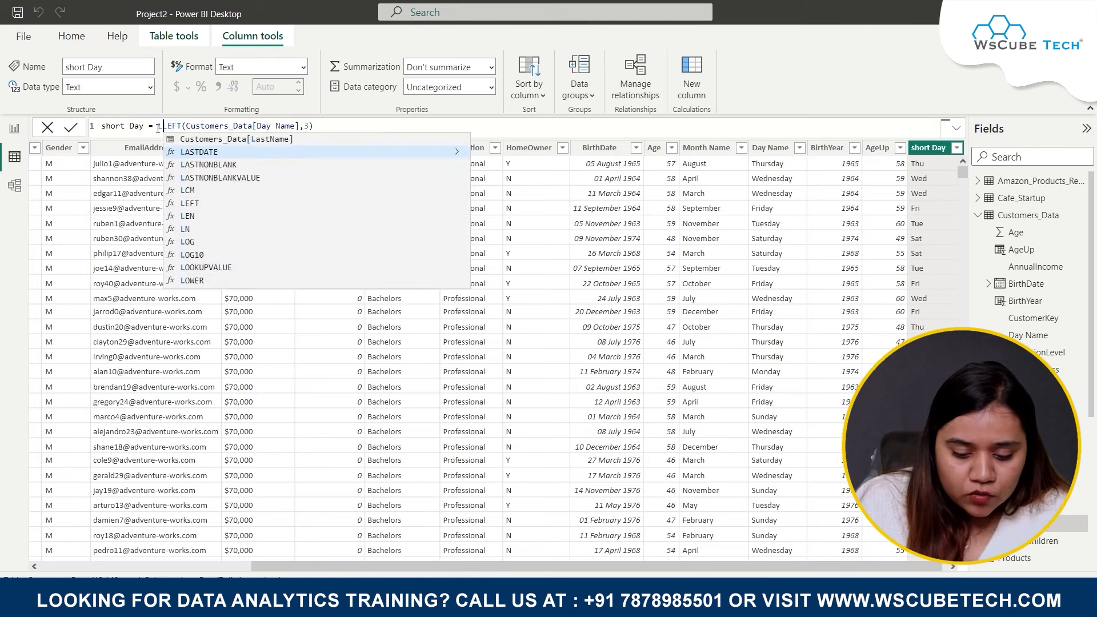
pyautogui.write('WER(')
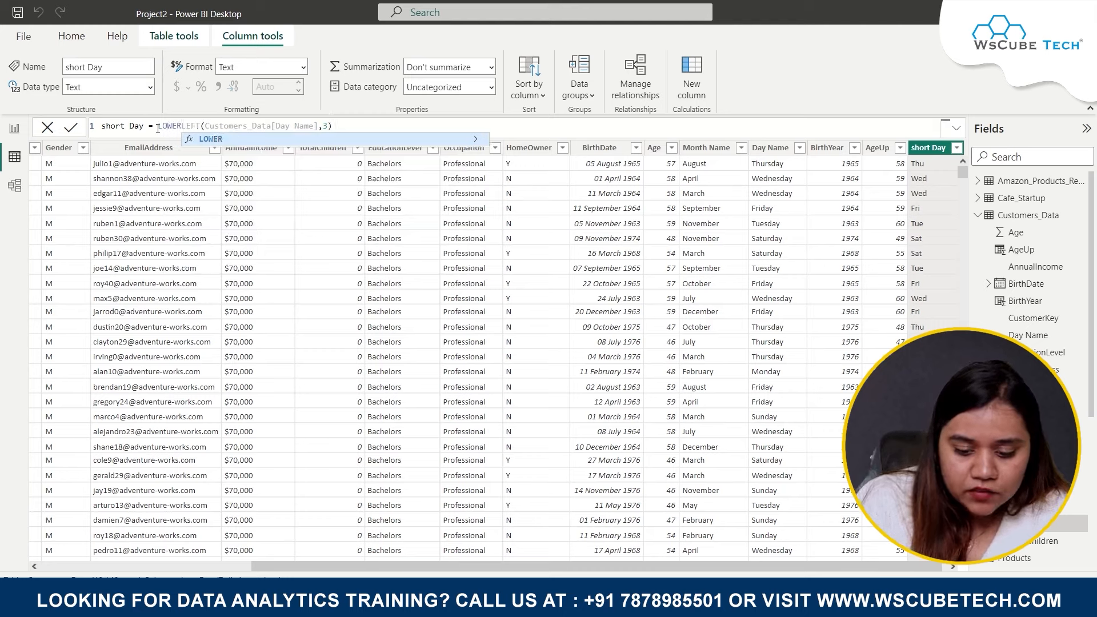
pyautogui.click(388, 128)
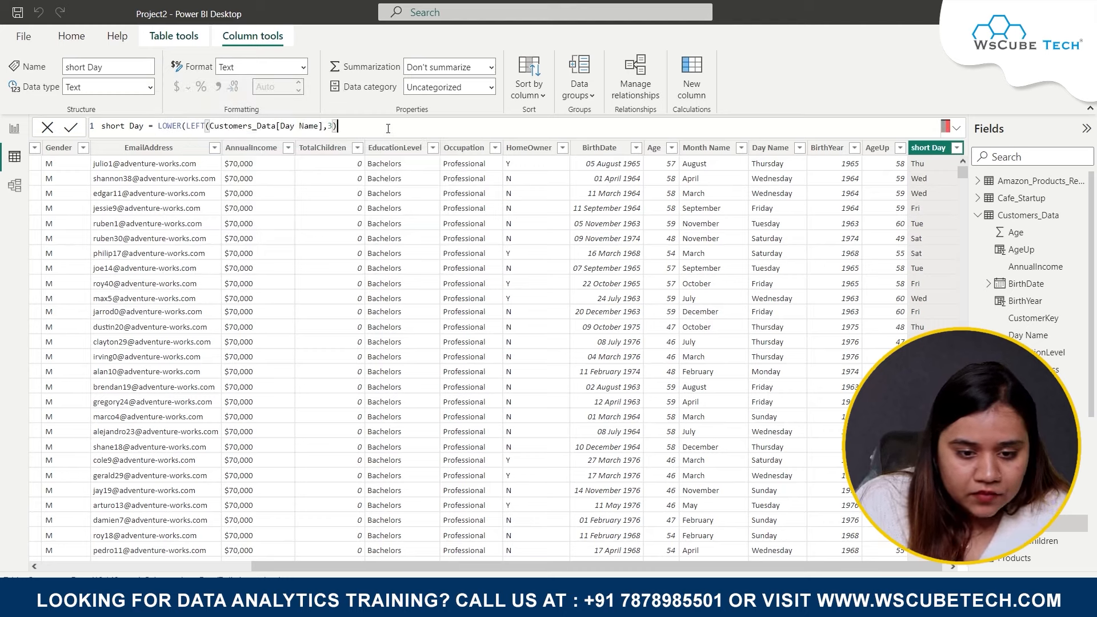
pyautogui.write(')')
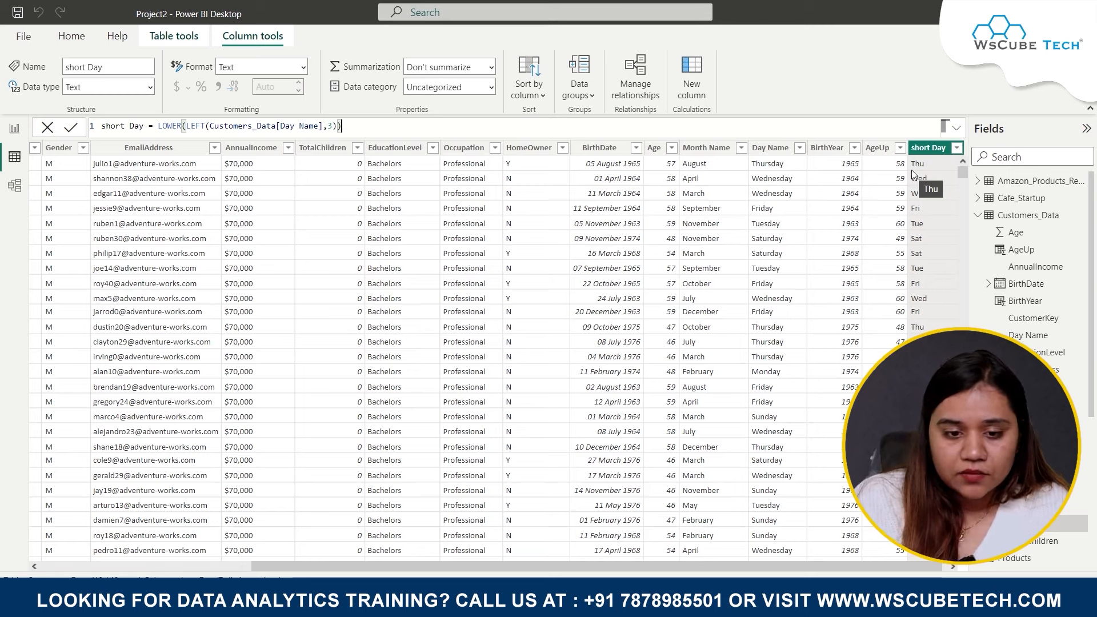
pyautogui.press('Return')
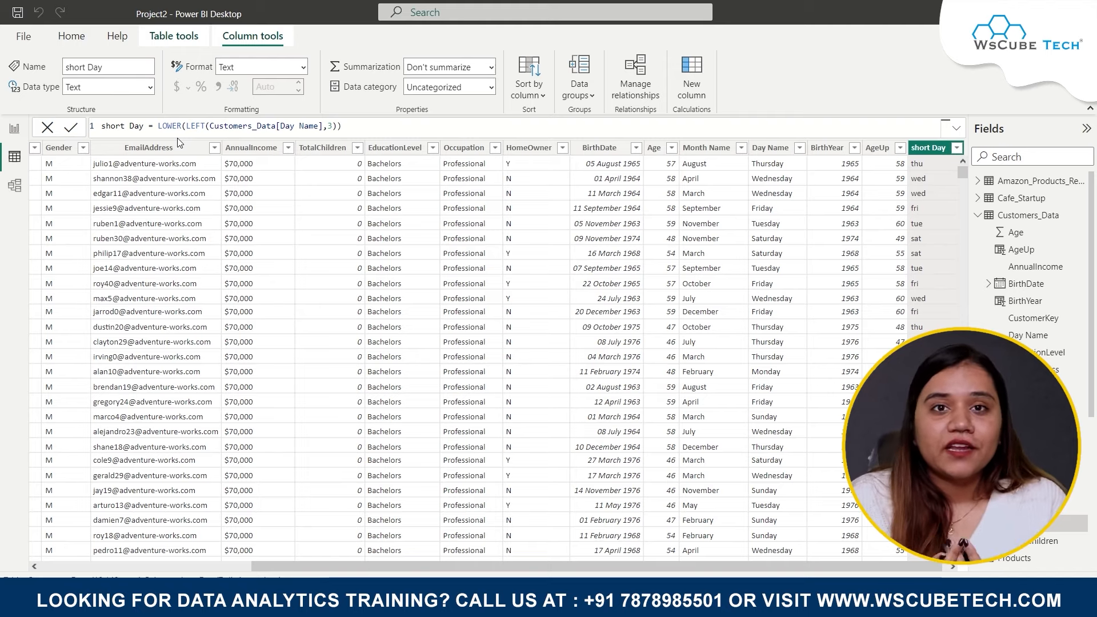
# Step: Create a new calculated column in the Customers_Data table and start its formula with the name Full_name
pyautogui.hscroll(-5, 247, 255)
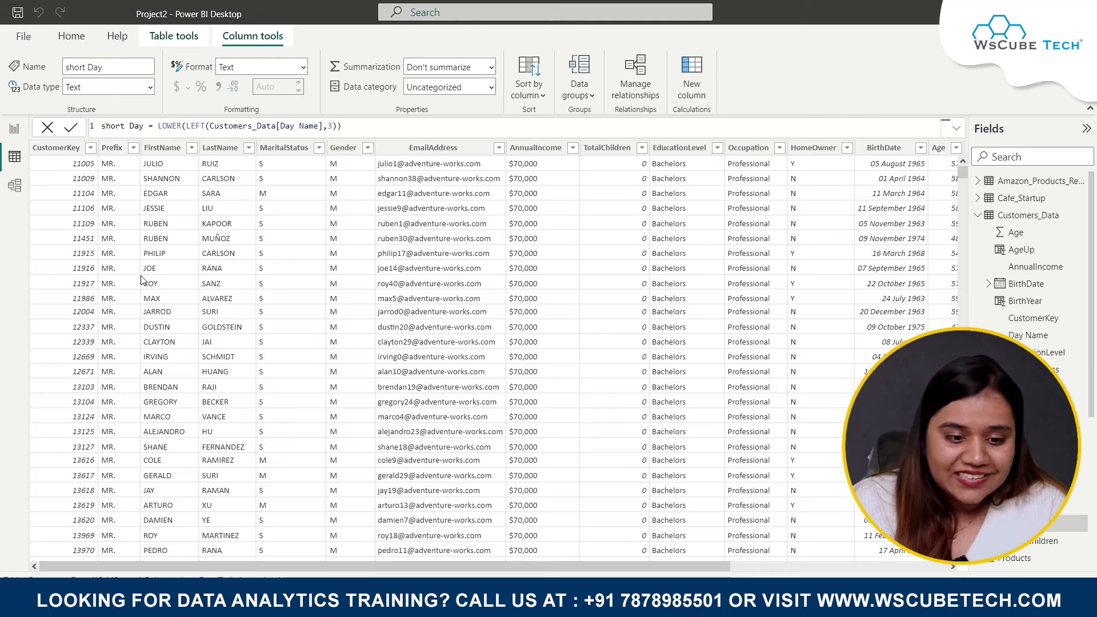
pyautogui.click(126, 153)
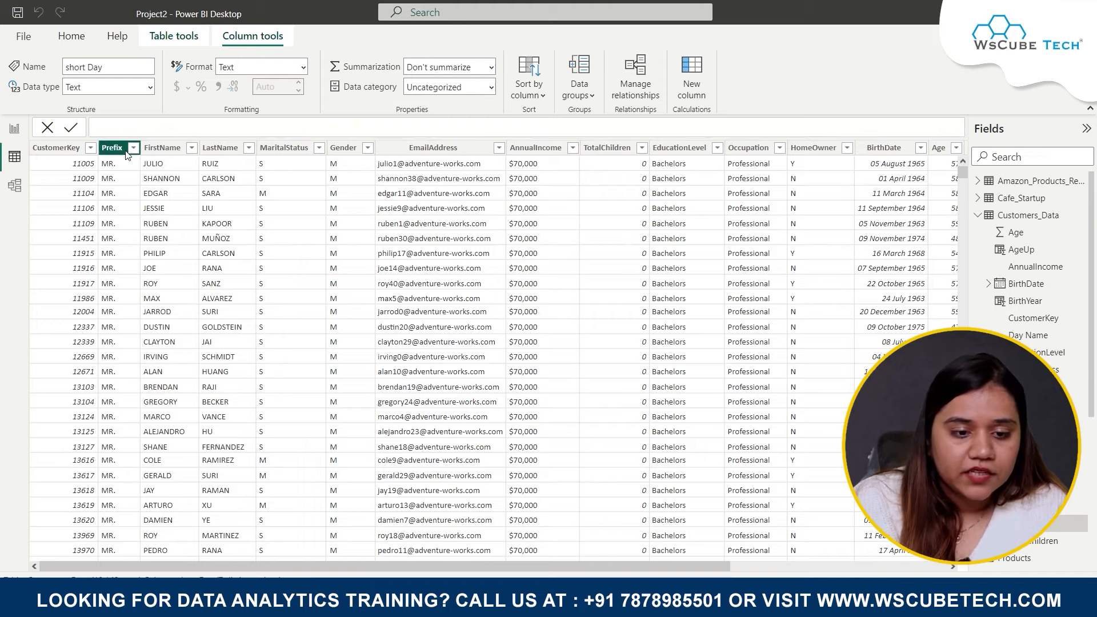
pyautogui.rightClick(126, 153)
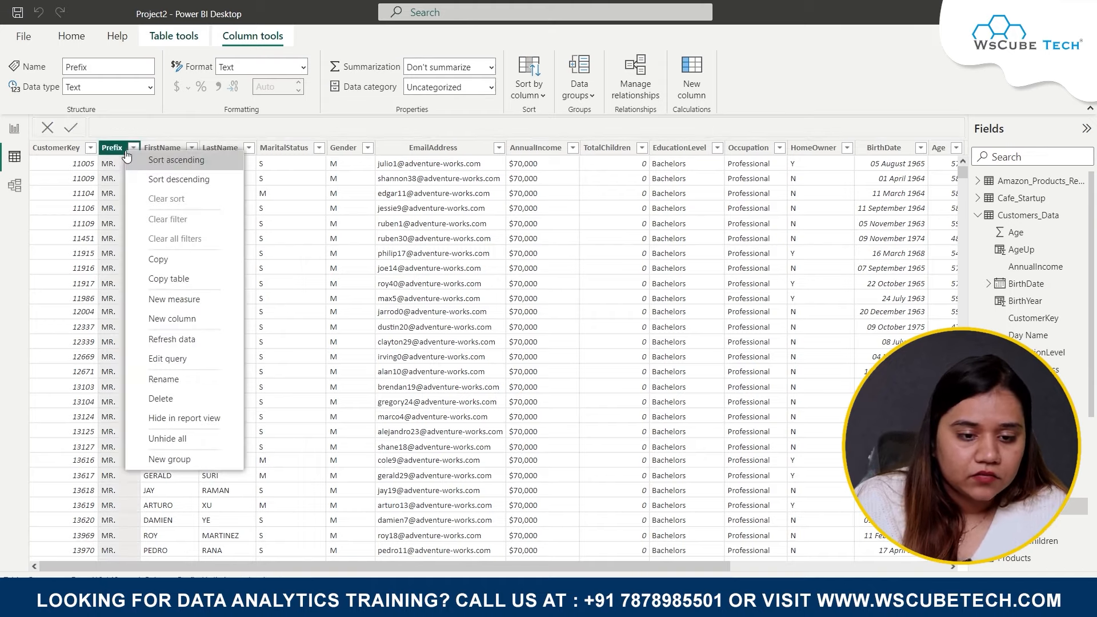
pyautogui.click(214, 319)
pyautogui.write('Full_name')
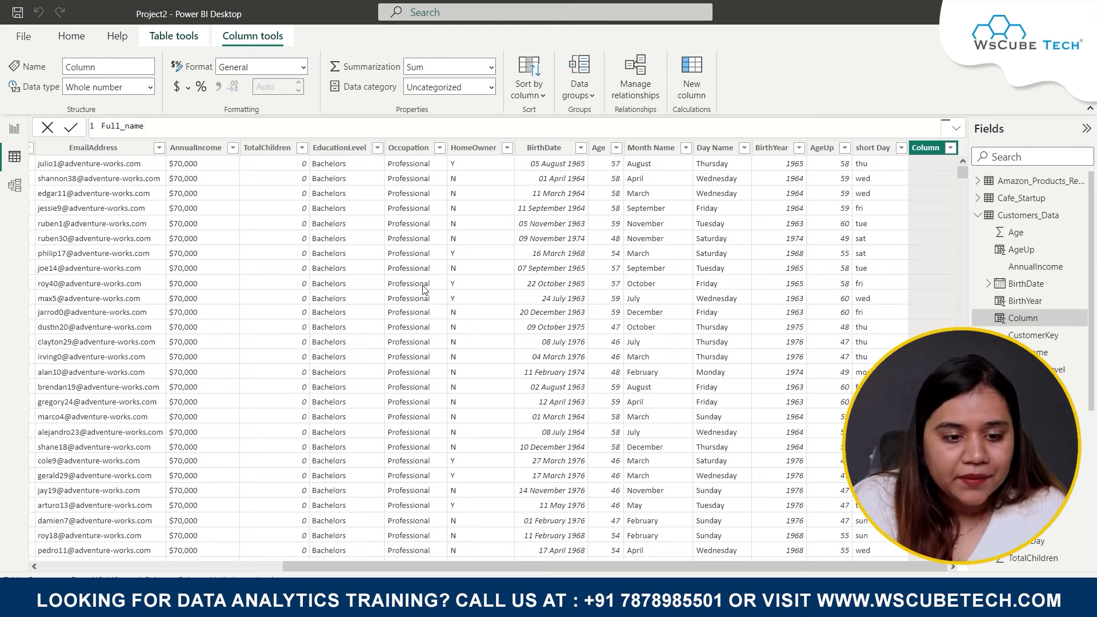
pyautogui.write('=')
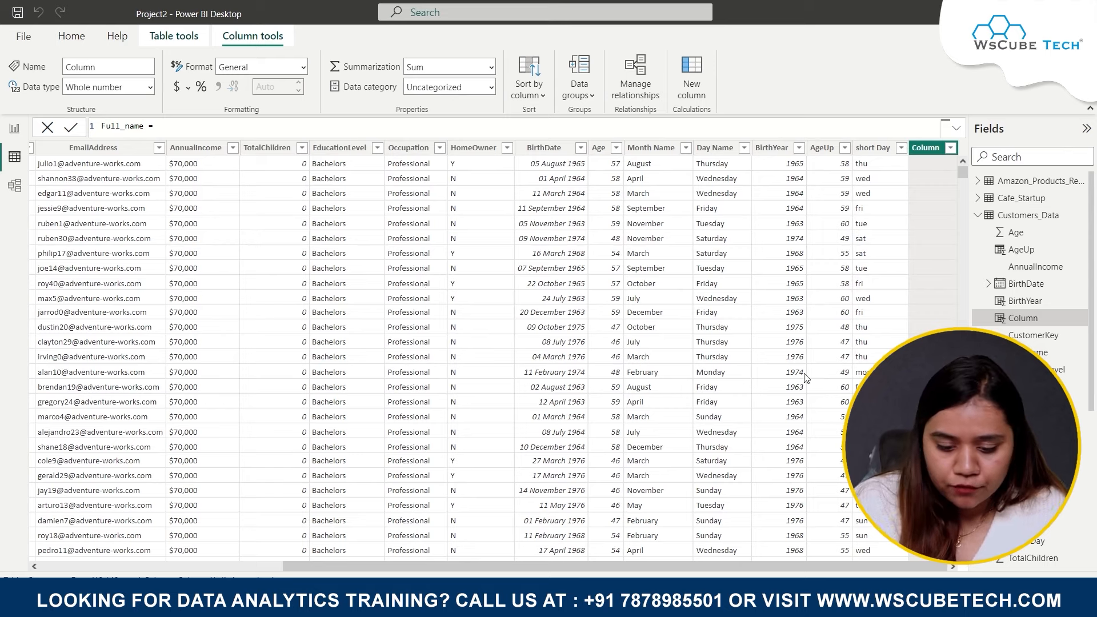
# Step: Set the Full_name formula to (Customers_Data[Prefix] & Customers_Data[FirstName] & Customers_Data[LastName]) and commit it
pyautogui.write('Customers_Data[Prefix]')
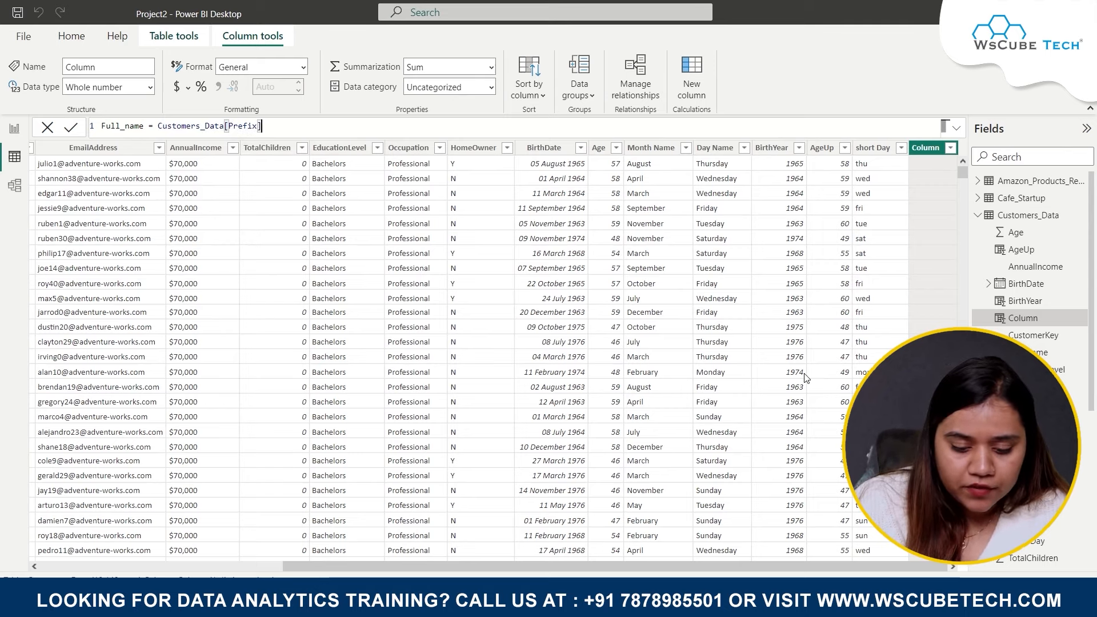
pyautogui.write(' &')
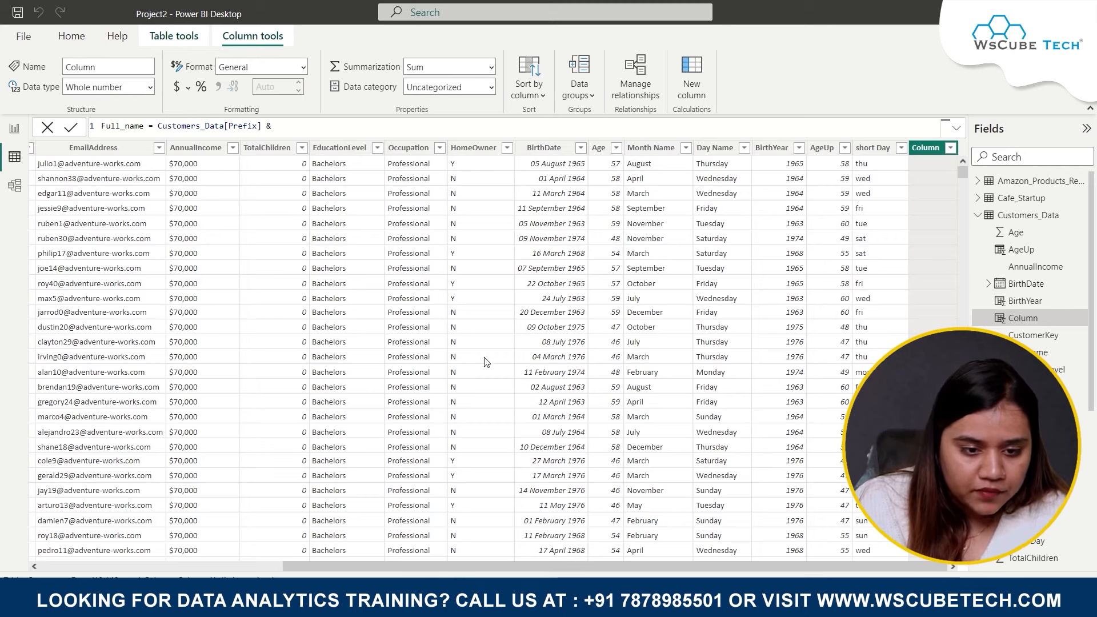
pyautogui.click(154, 127)
pyautogui.write('(Customers_Data[Prefix]')
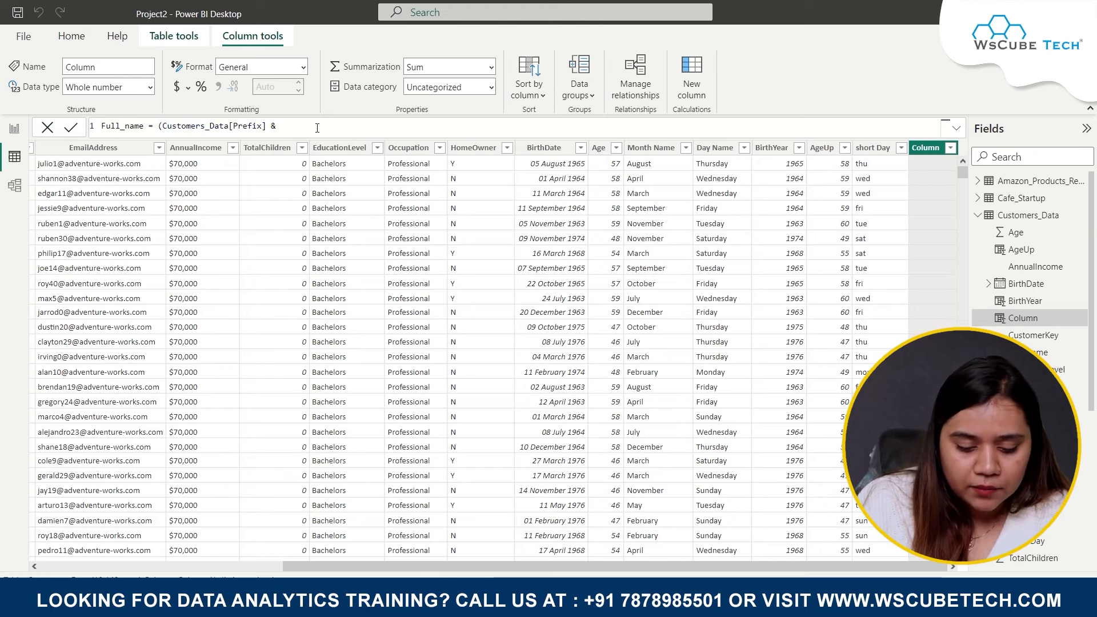
pyautogui.write(' & Customers_Data[FirstName]')
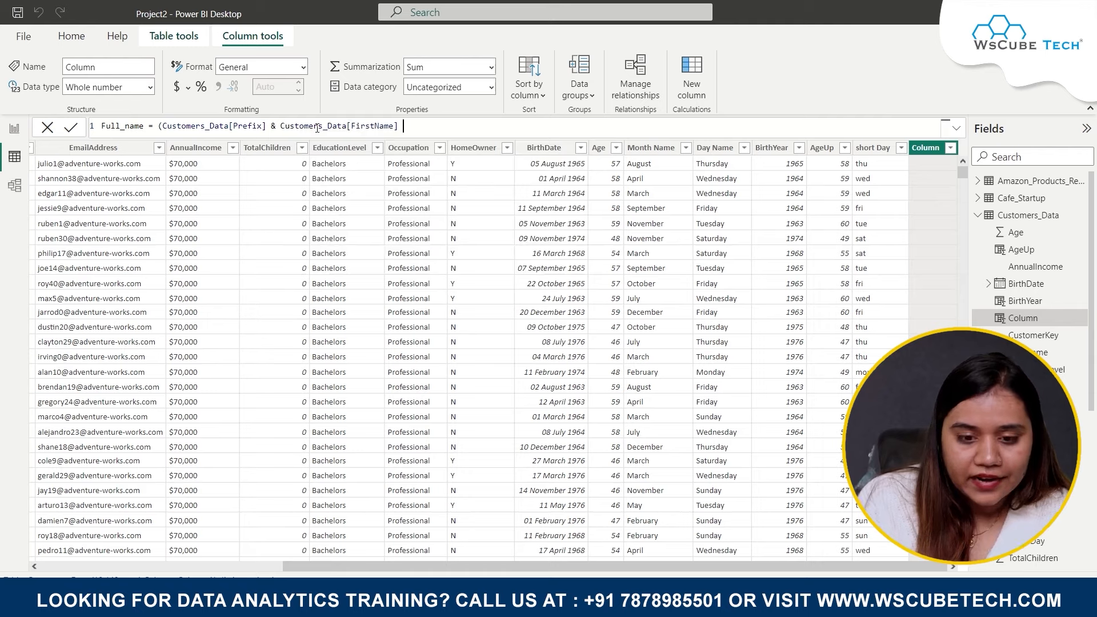
pyautogui.write(' &')
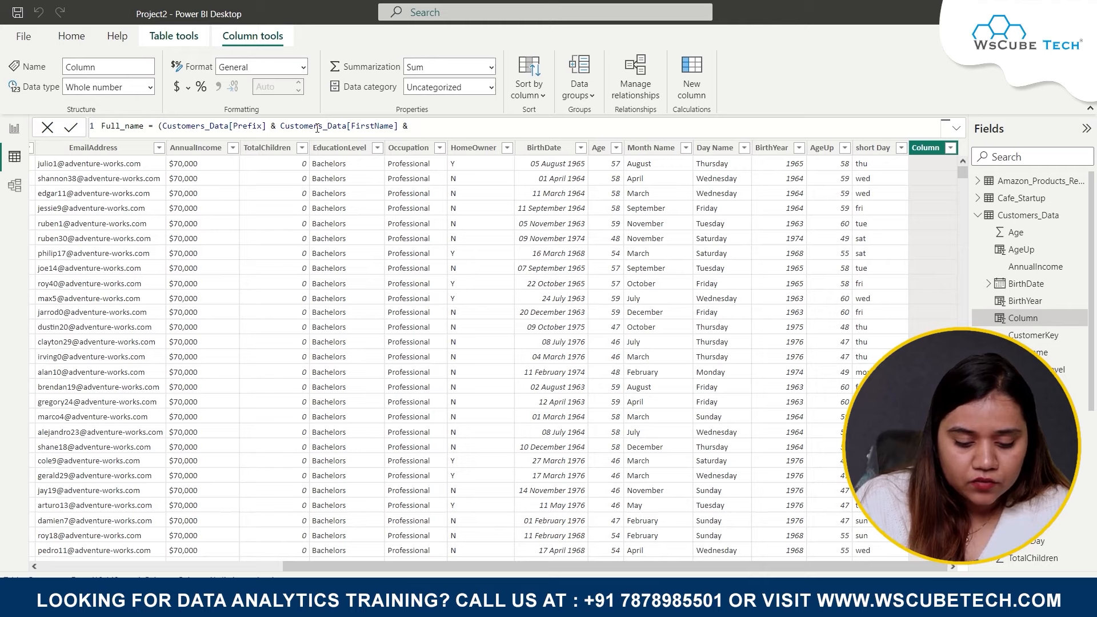
pyautogui.write('las')
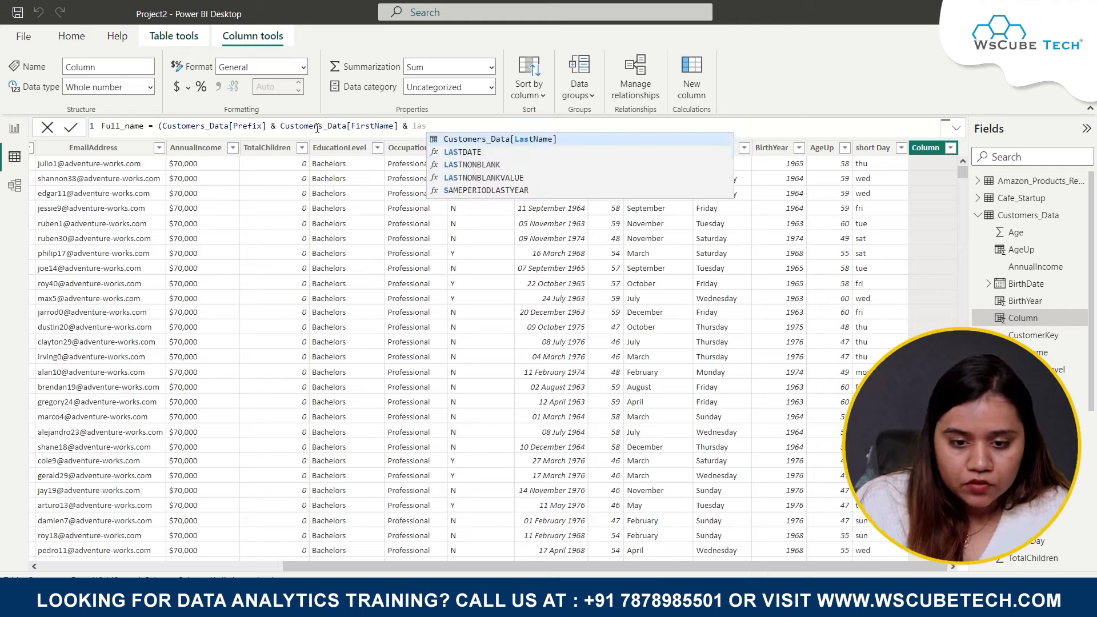
pyautogui.press('Tab')
pyautogui.write(')')
pyautogui.press('Return')
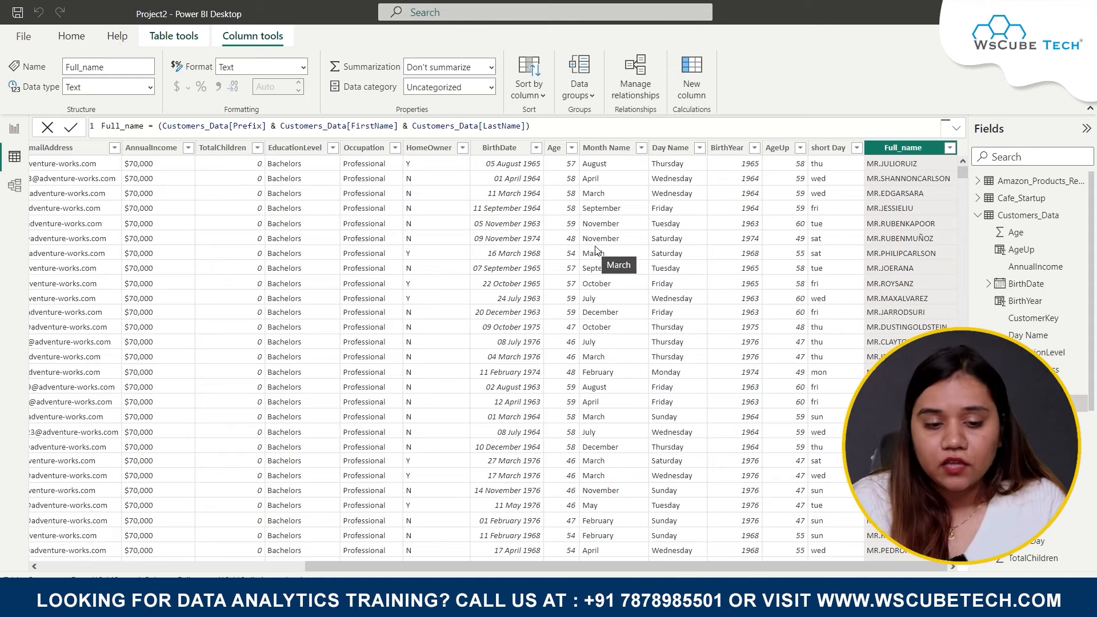
# Step: Add " " separators with & operators between the Prefix, FirstName and LastName references in the Full_name formula
pyautogui.click(281, 126)
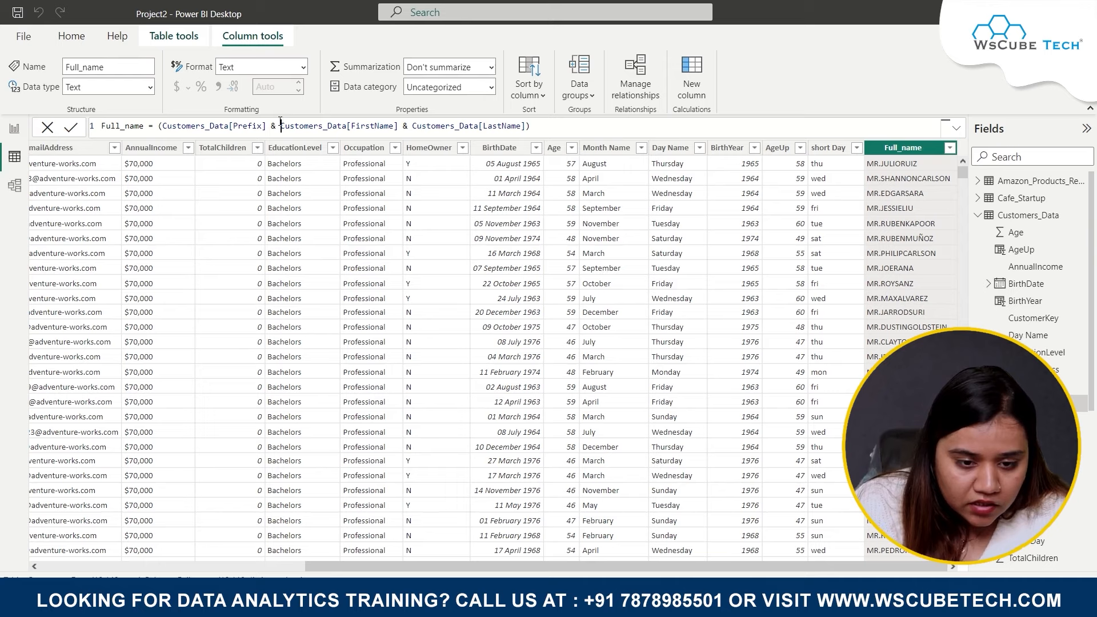
pyautogui.write('&')
pyautogui.click(414, 125)
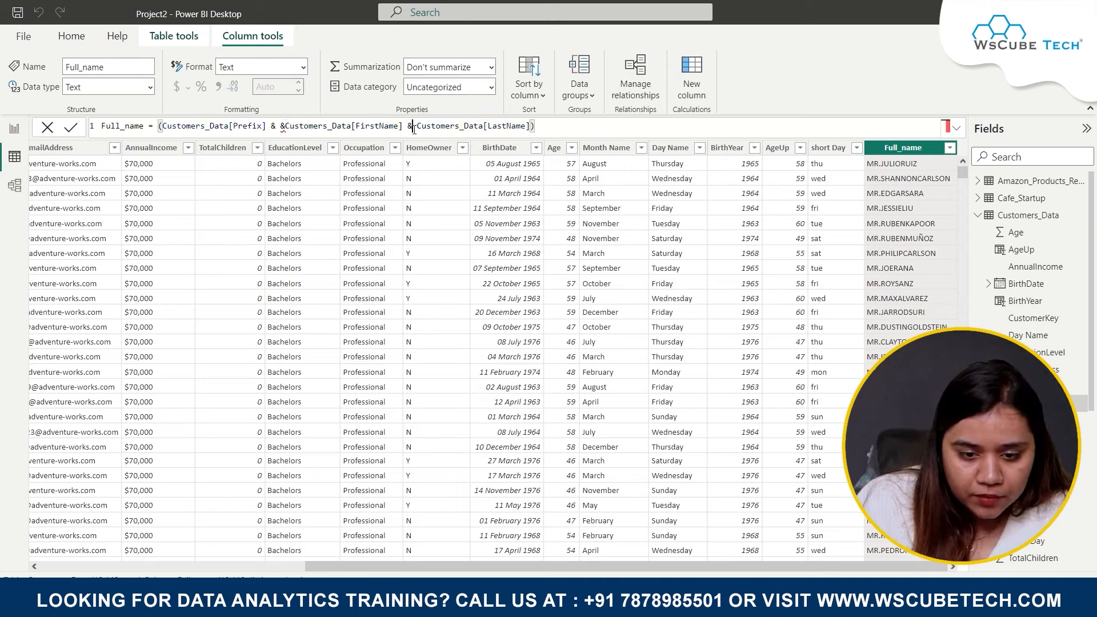
pyautogui.write('&')
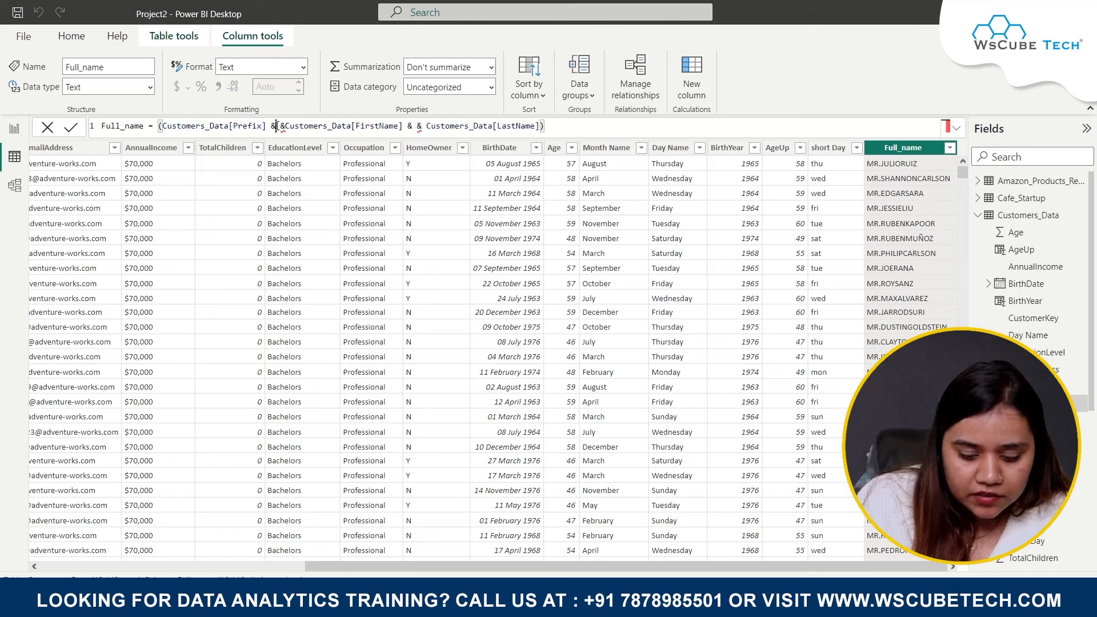
pyautogui.write(' " "')
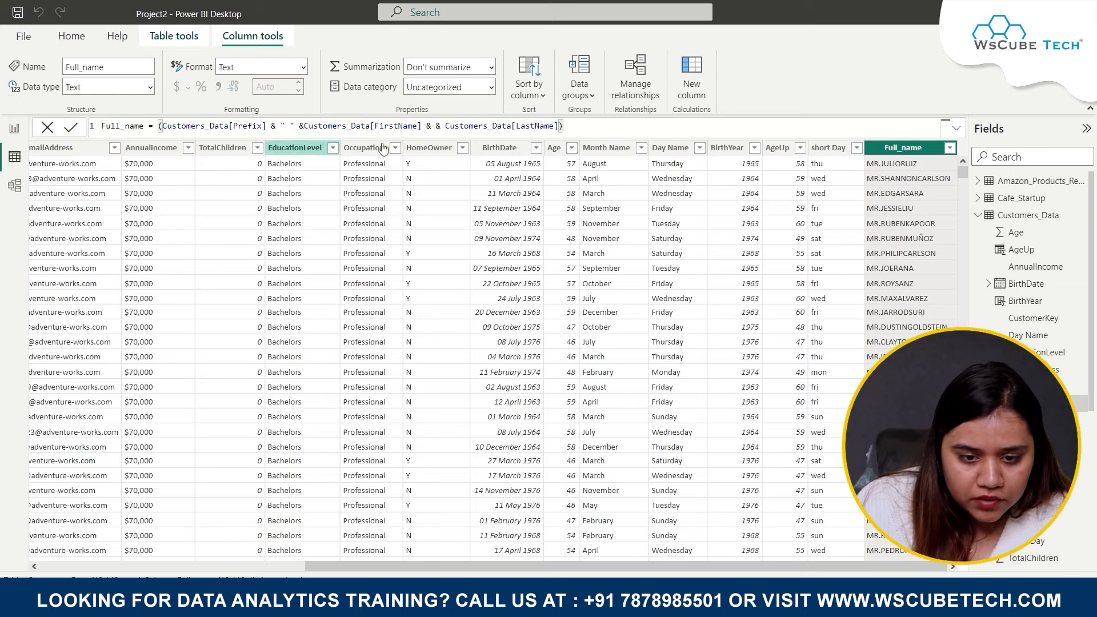
pyautogui.click(430, 124)
pyautogui.write('" "')
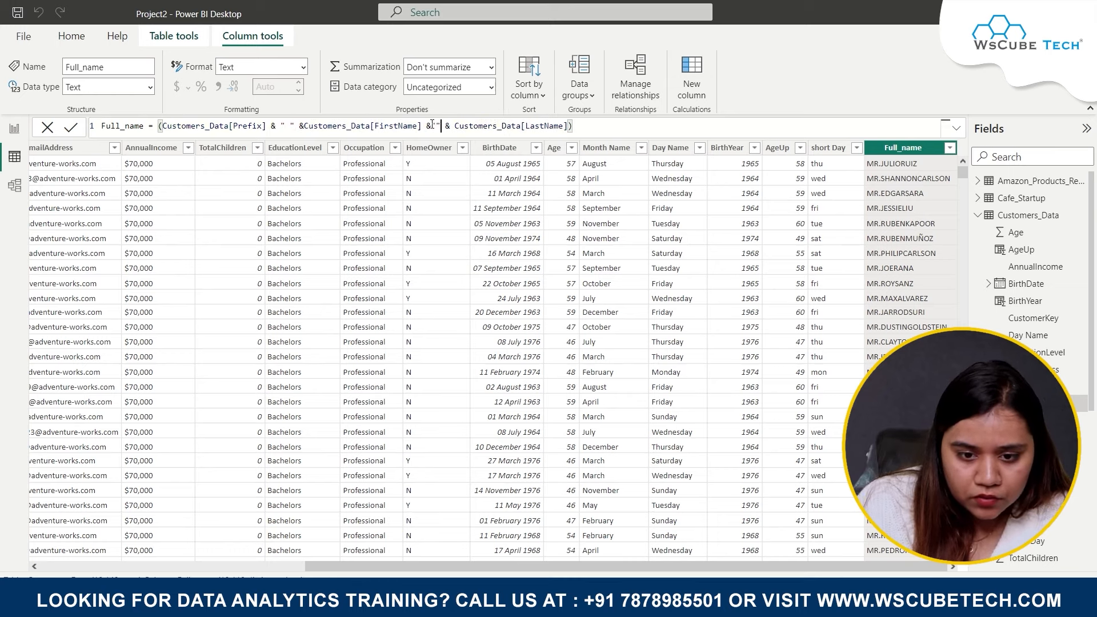
pyautogui.click(433, 124)
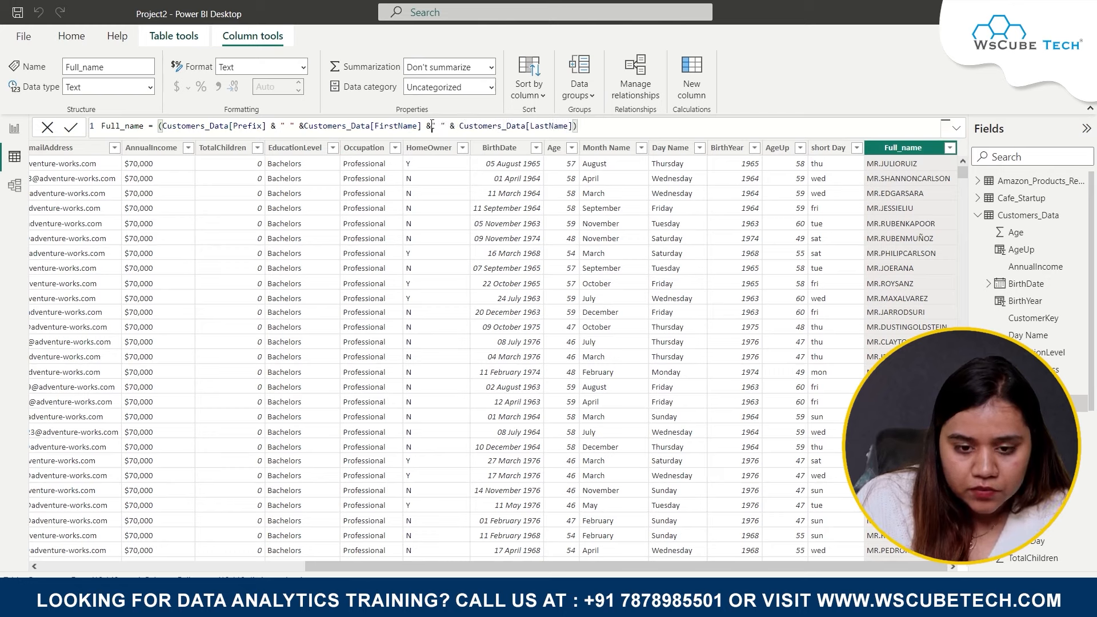
pyautogui.click(605, 130)
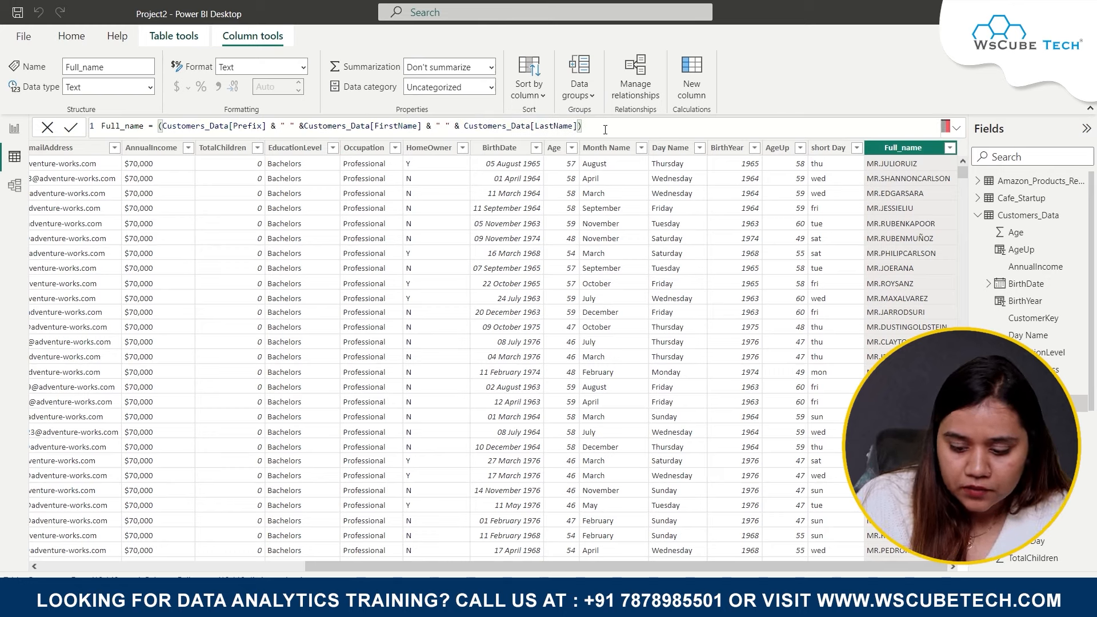